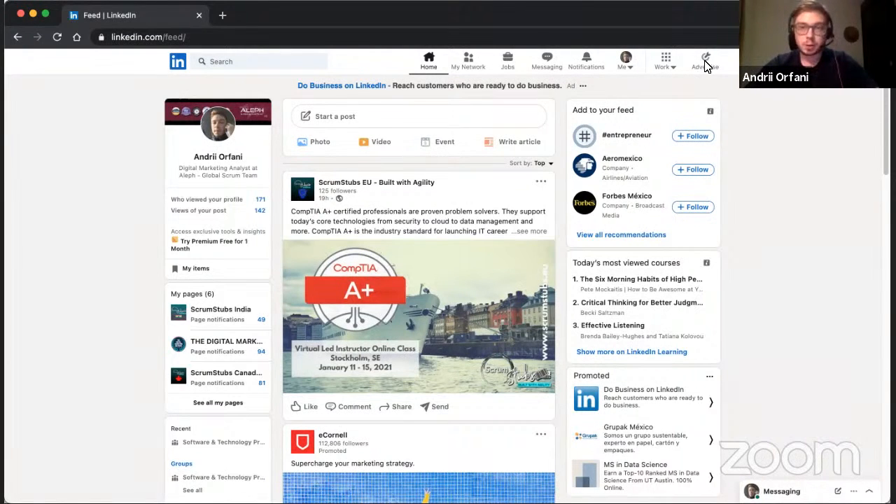
# Open Campaign Manager for advertising and start a new ad account named "The DMI".
pyautogui.click(706, 63)
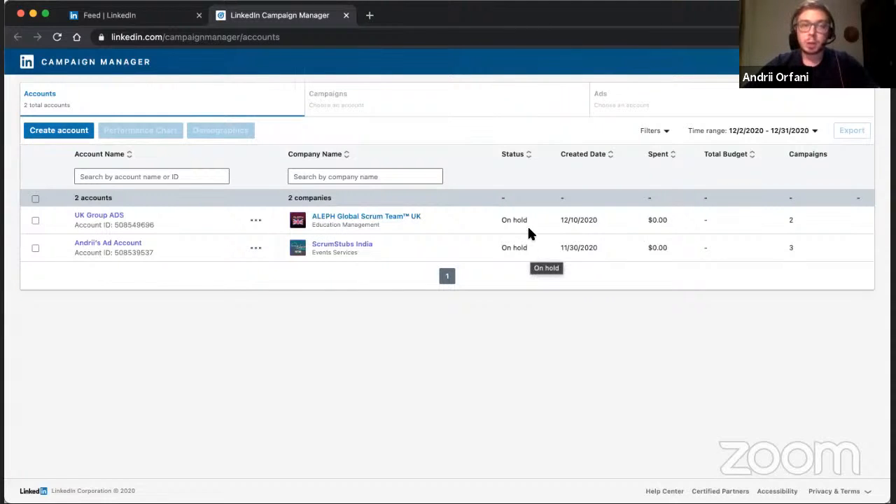
pyautogui.click(52, 137)
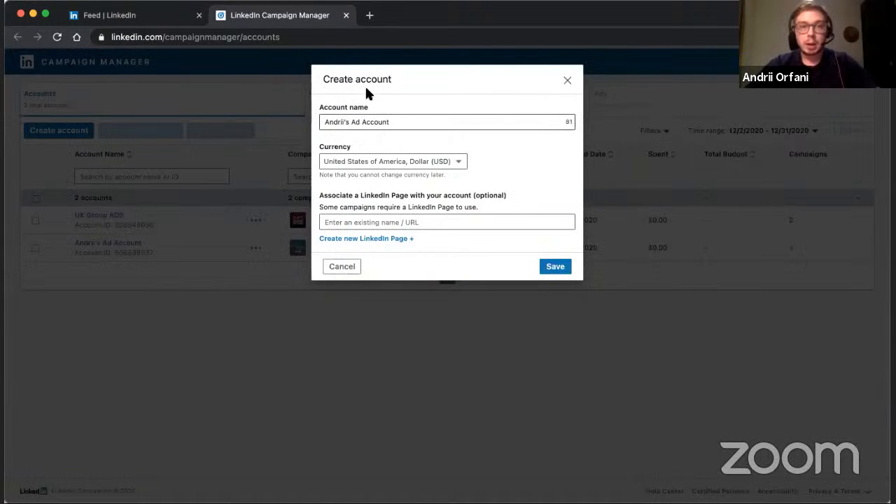
pyautogui.tripleClick(461, 122)
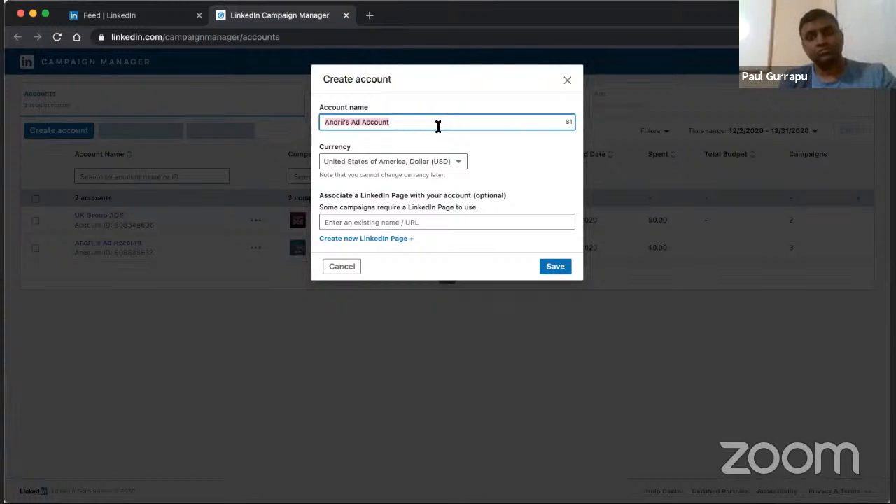
pyautogui.write('Th')
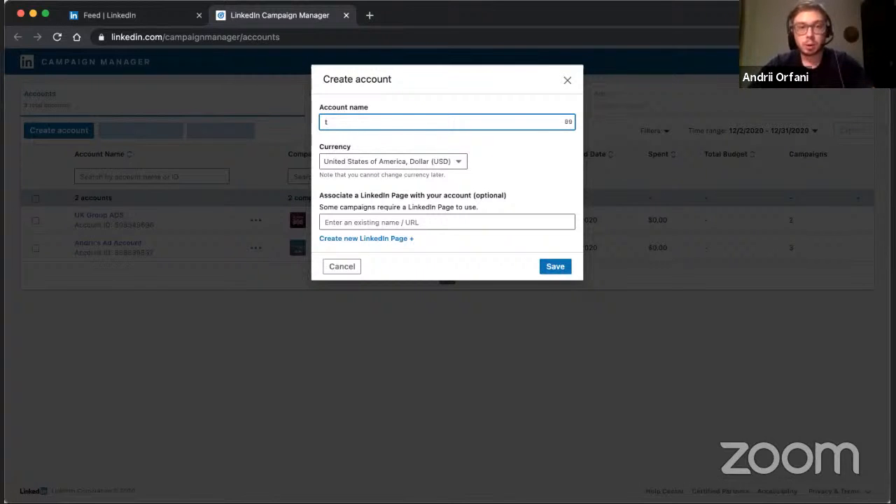
pyautogui.write('e B')
pyautogui.press('BackSpace')
pyautogui.press('BackSpace')
pyautogui.press('BackSpace')
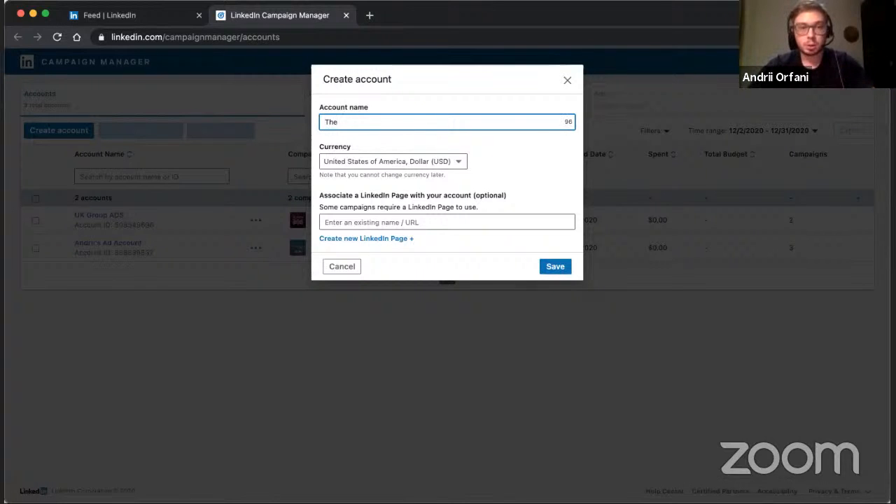
pyautogui.write('e DMI')
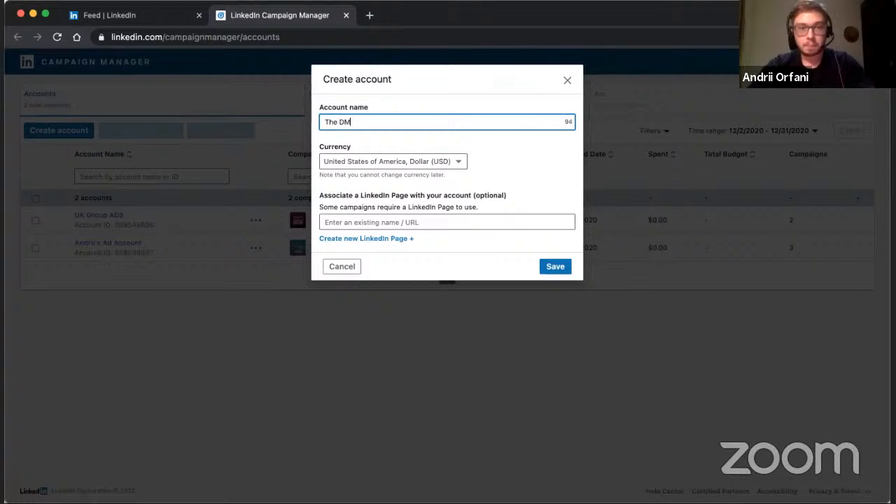
# Choose United States of America, Dollar (USD) as the new ad account's currency.
pyautogui.click(448, 162)
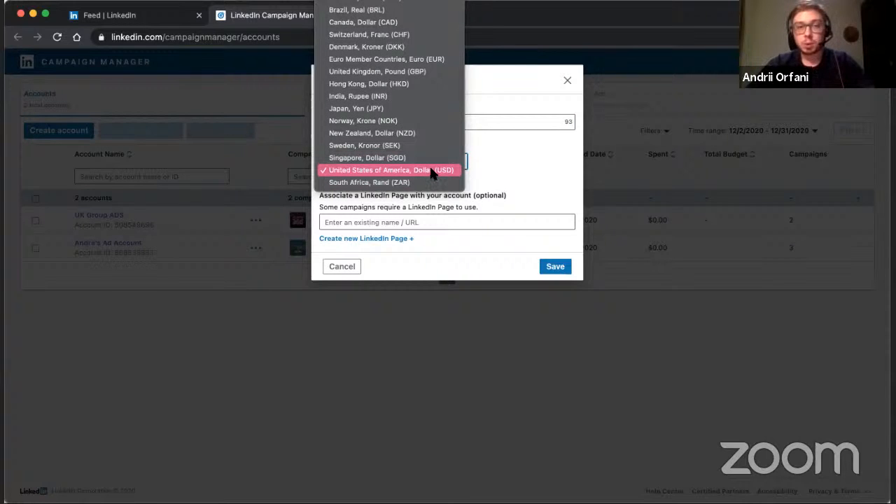
pyautogui.click(432, 170)
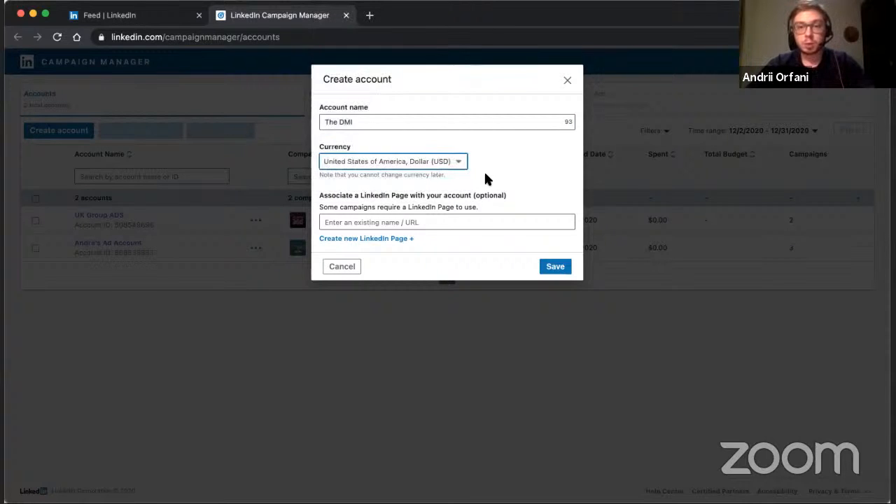
pyautogui.click(512, 172)
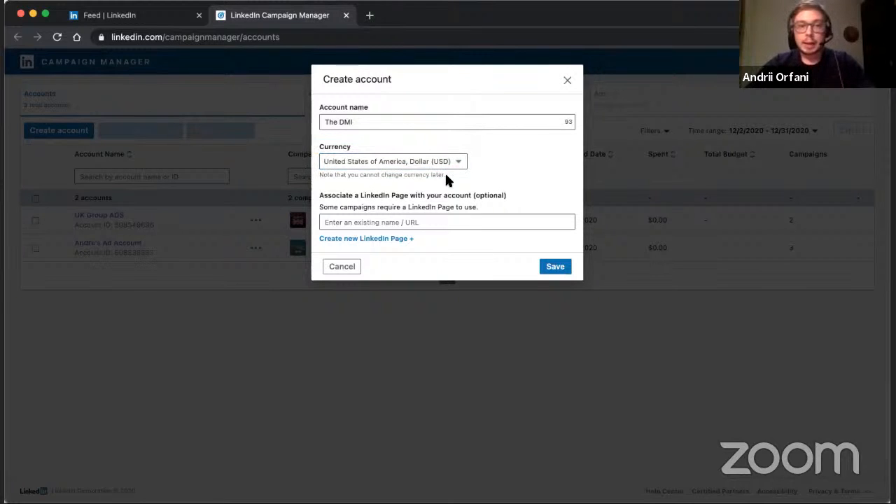
pyautogui.click(391, 221)
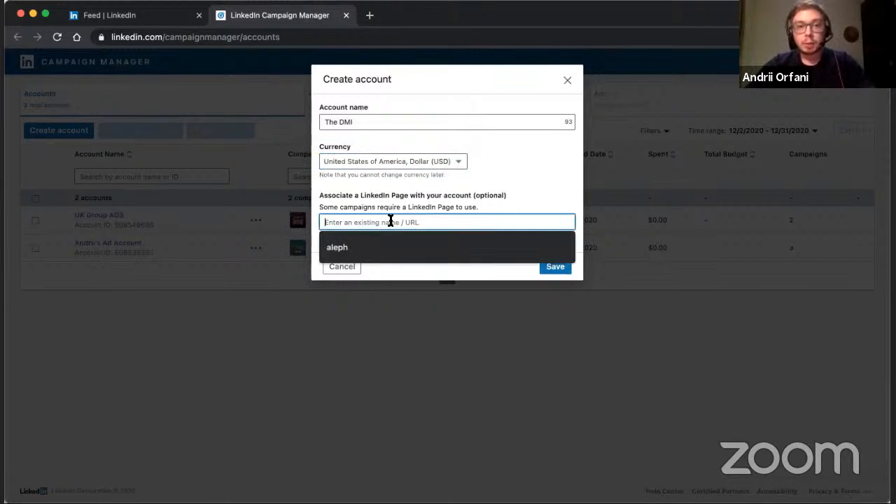
pyautogui.click(429, 199)
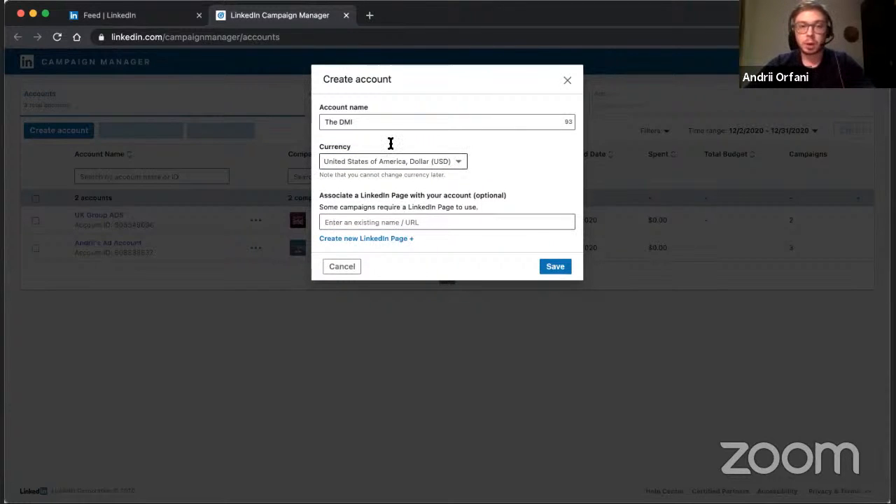
pyautogui.click(433, 222)
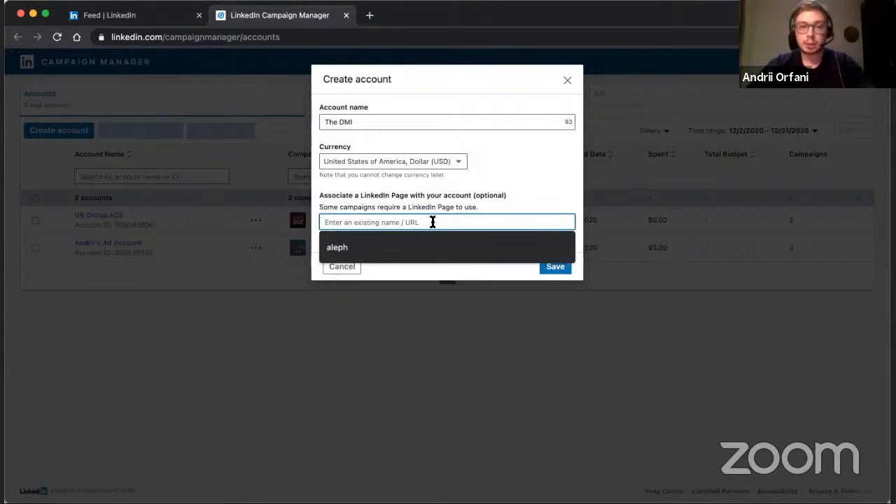
pyautogui.click(477, 194)
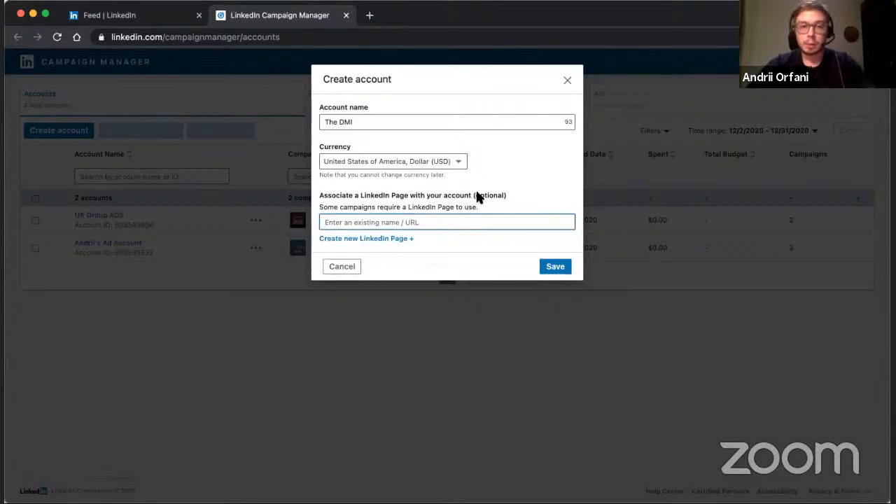
# Open the new LinkedIn Page form for a small business, examine its identity, company and profile fields, and close it unfilled.
pyautogui.click(379, 239)
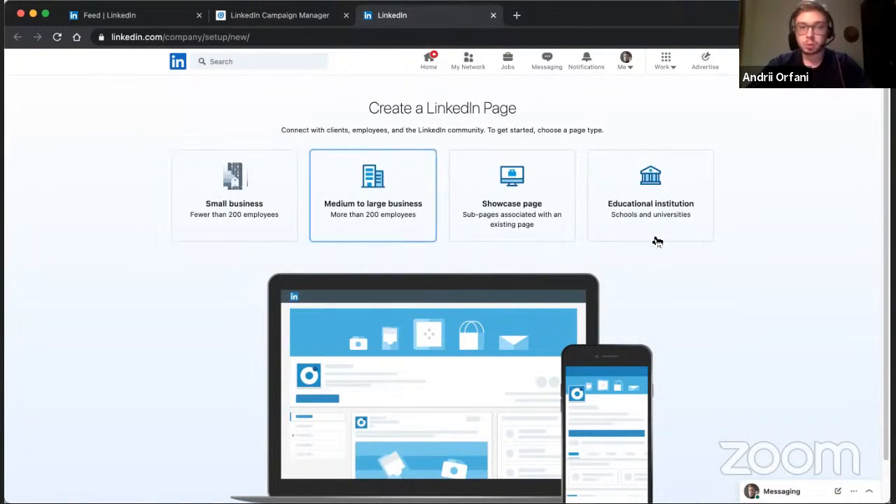
pyautogui.click(269, 202)
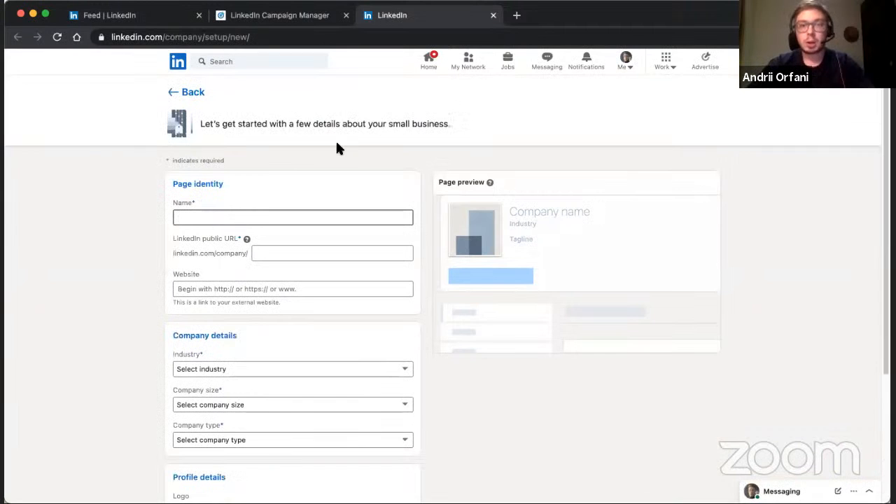
pyautogui.scroll(-3, 335, 139)
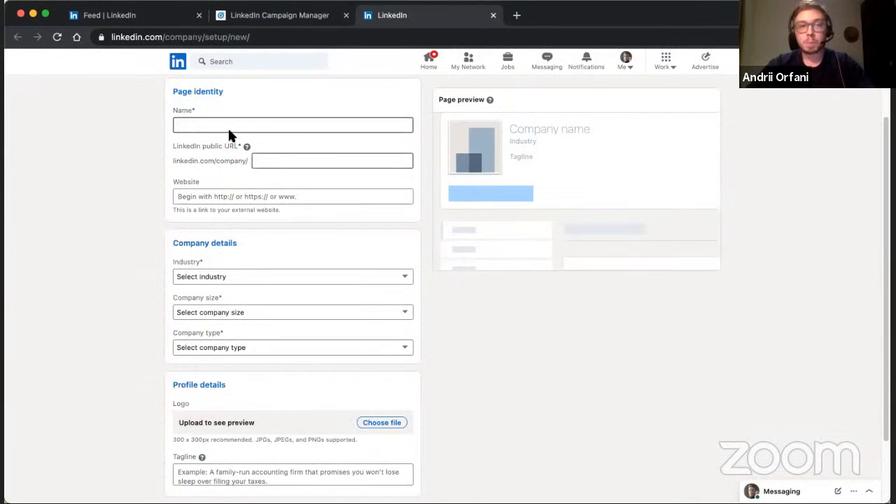
pyautogui.scroll(2, 302, 179)
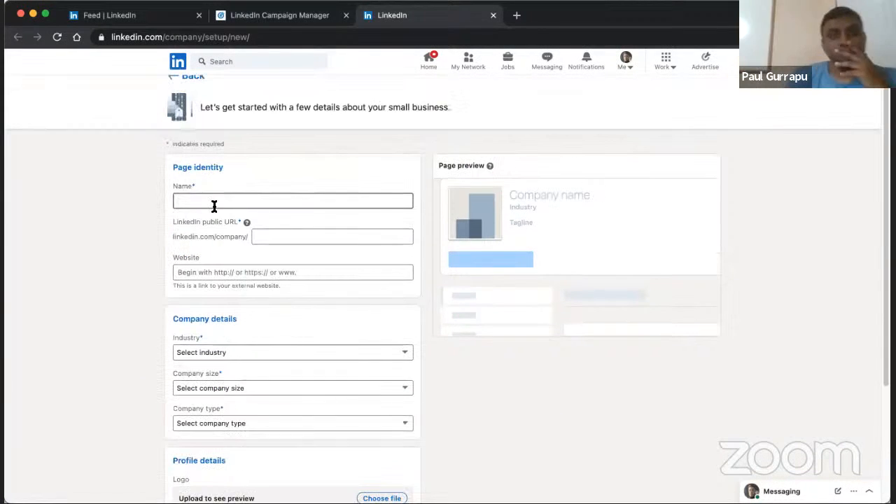
pyautogui.click(214, 204)
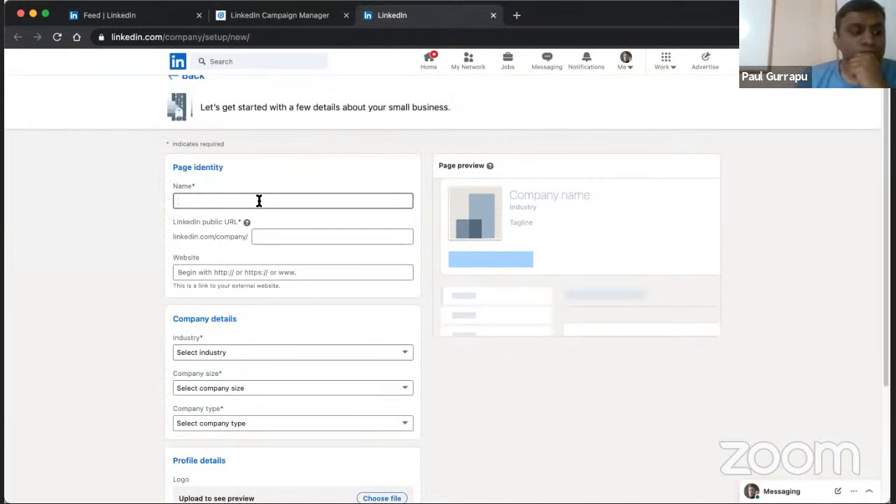
pyautogui.click(200, 199)
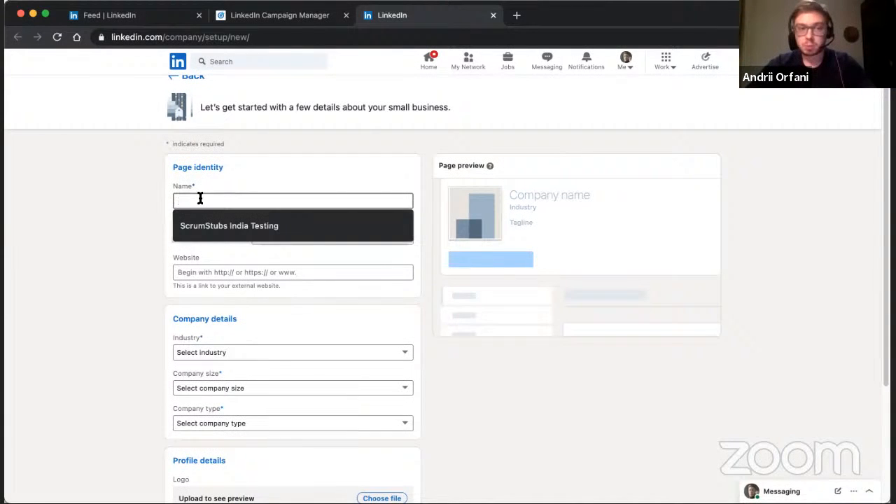
pyautogui.click(254, 179)
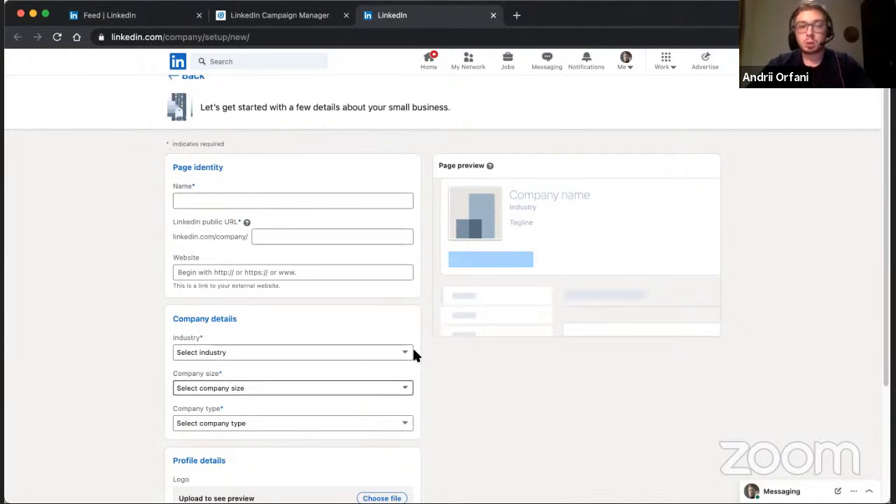
pyautogui.scroll(-3, 414, 355)
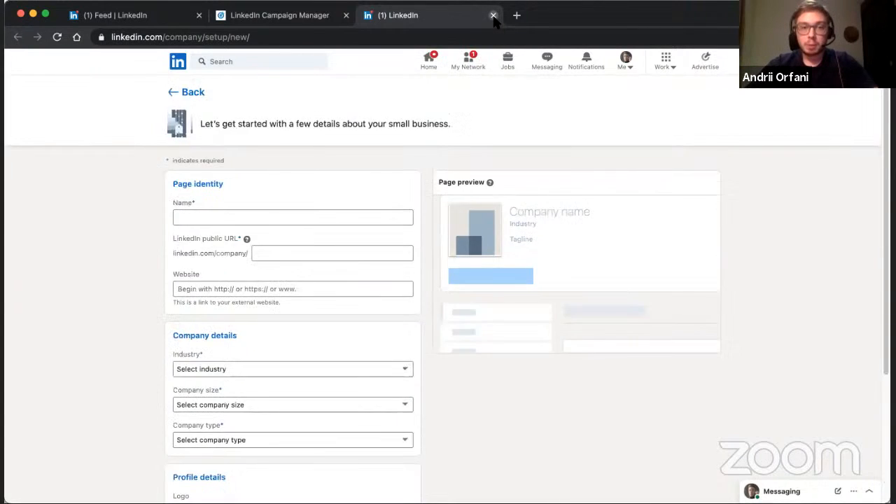
pyautogui.click(494, 15)
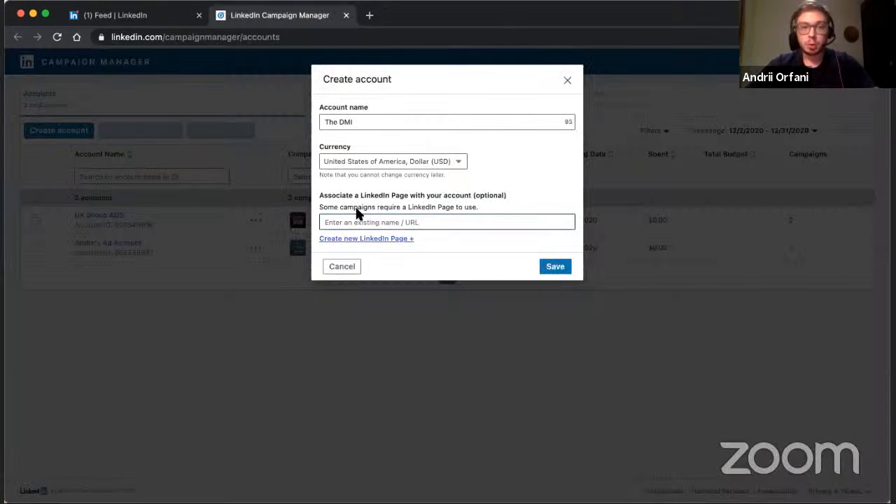
# Associate the showcase page "THE DIGITAL MARKETING INSTITUTE™ México" with the new ad account and save the account.
pyautogui.click(381, 222)
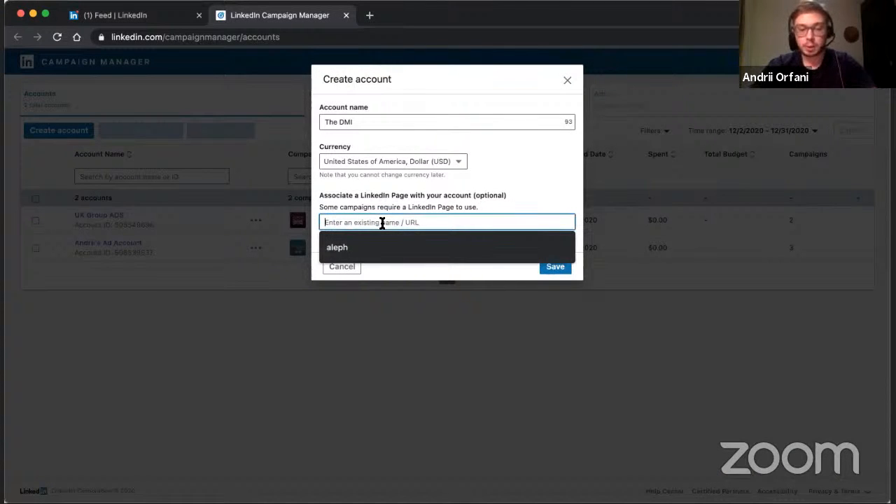
pyautogui.write('The')
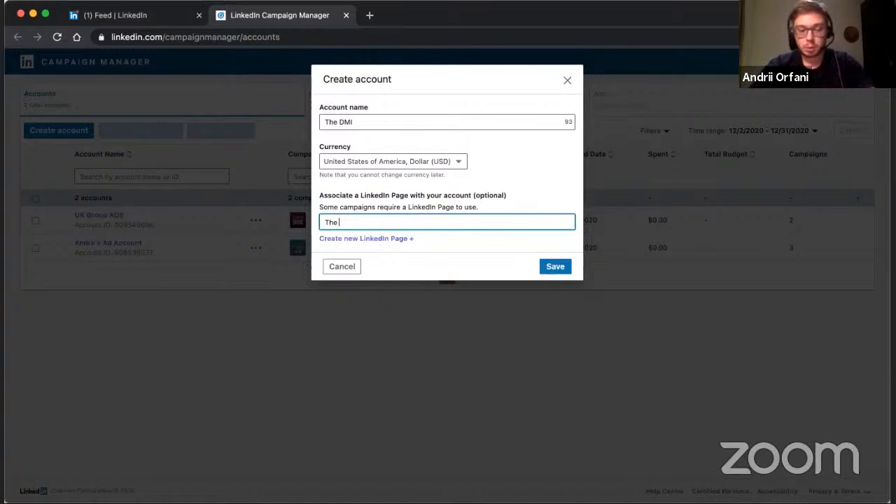
pyautogui.write(' digital ma')
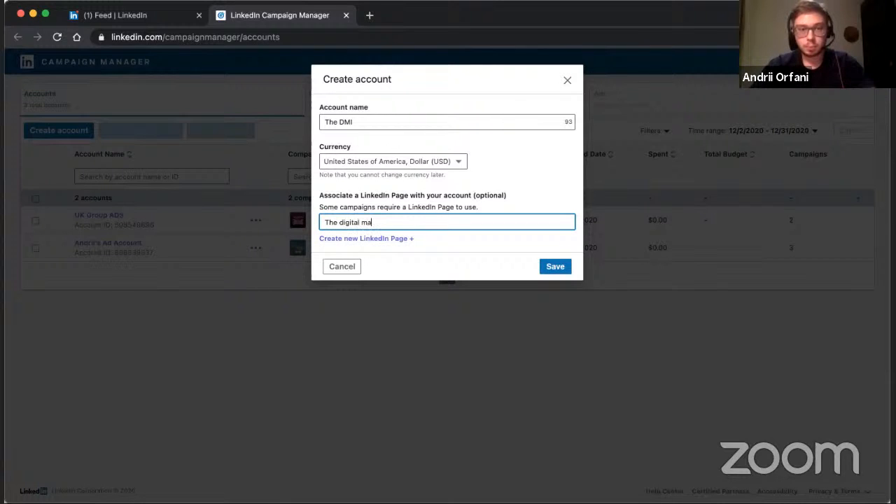
pyautogui.write('rketing ins')
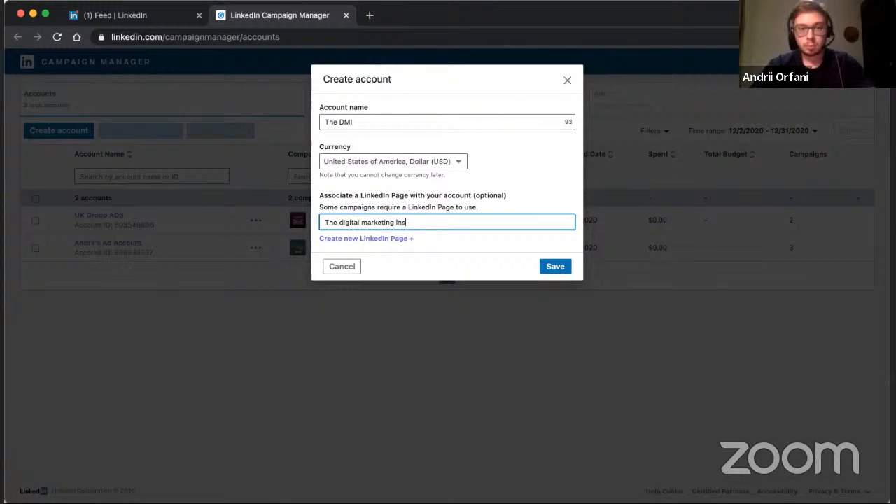
pyautogui.write('titute')
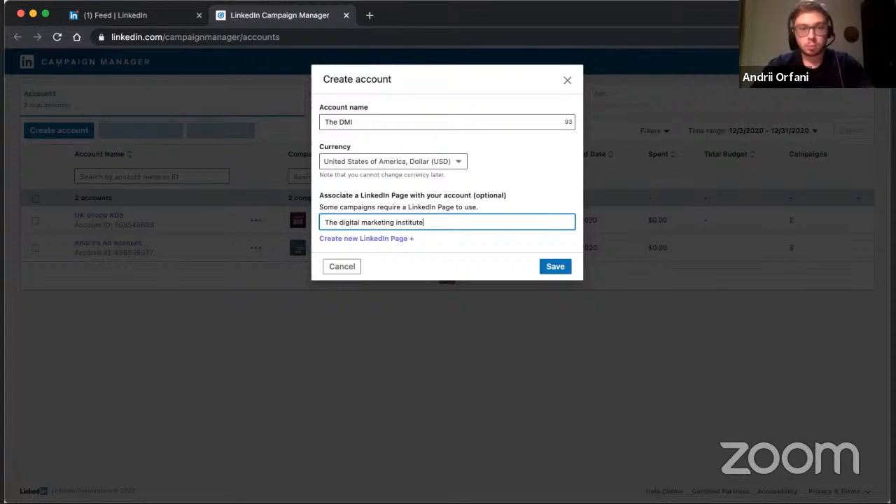
pyautogui.write(' me2')
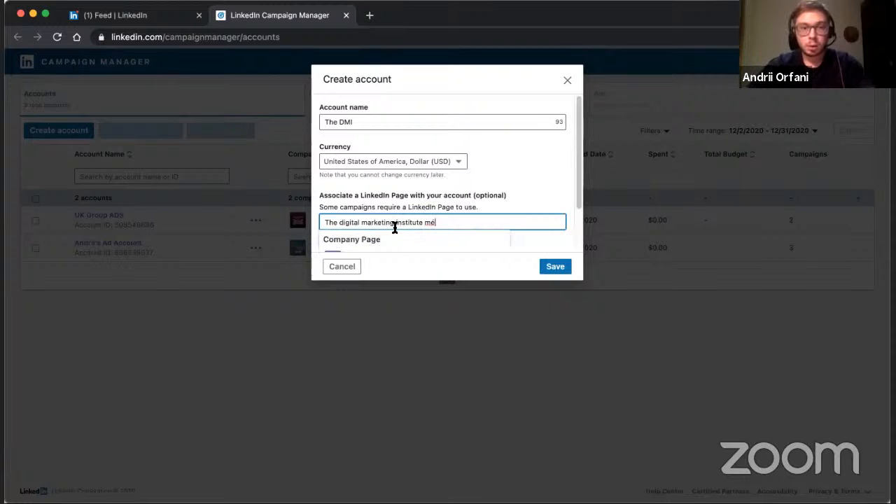
pyautogui.scroll(-2, 395, 227)
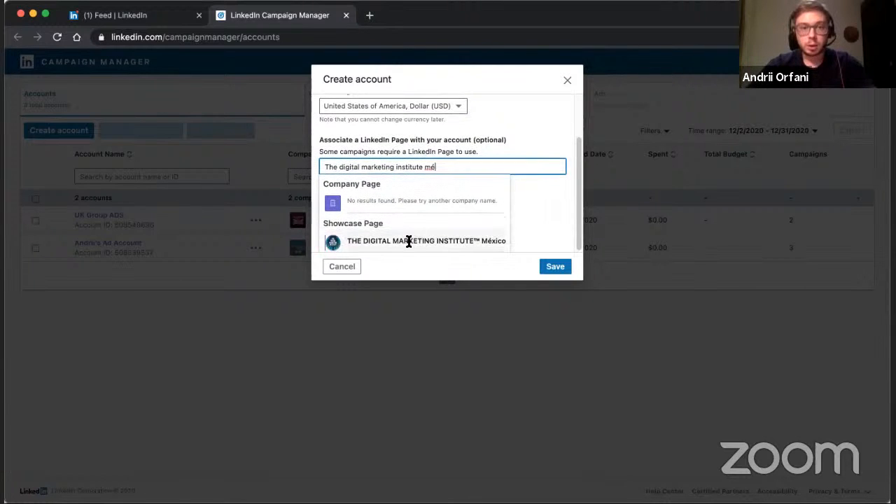
pyautogui.click(409, 241)
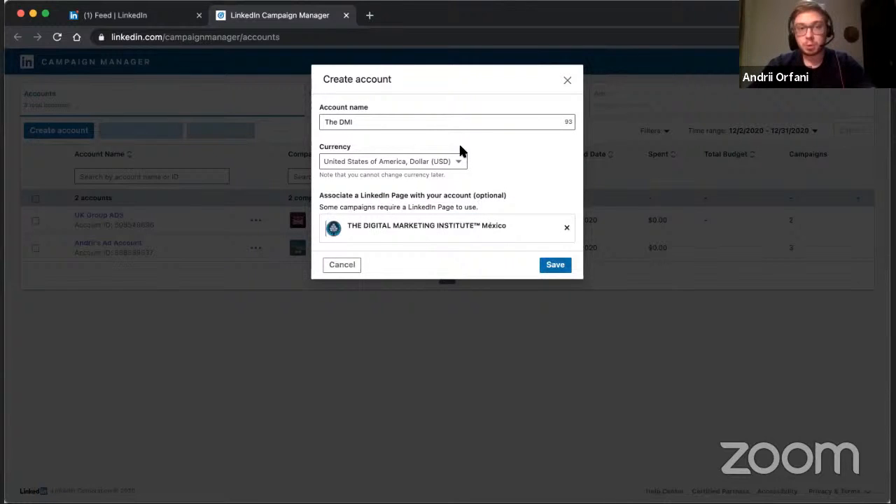
pyautogui.click(562, 267)
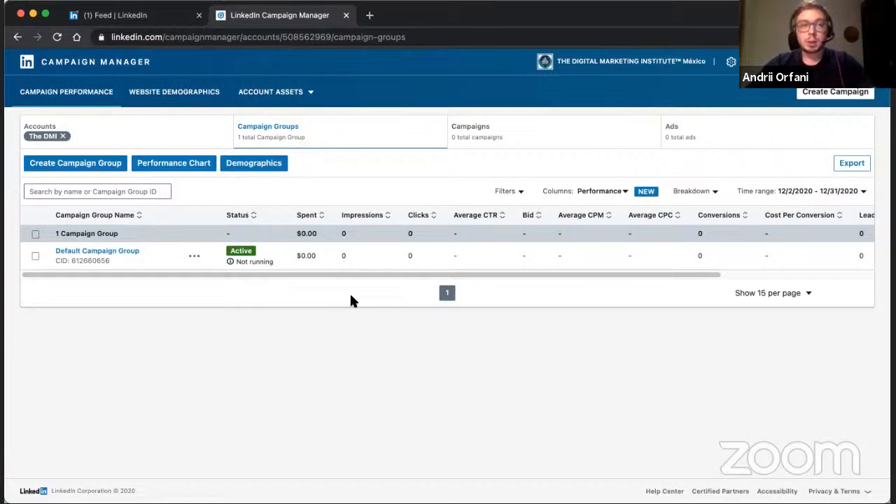
# Examine the campaign group creation options without saving, and view the account's campaigns list before returning to its campaign groups.
pyautogui.click(76, 166)
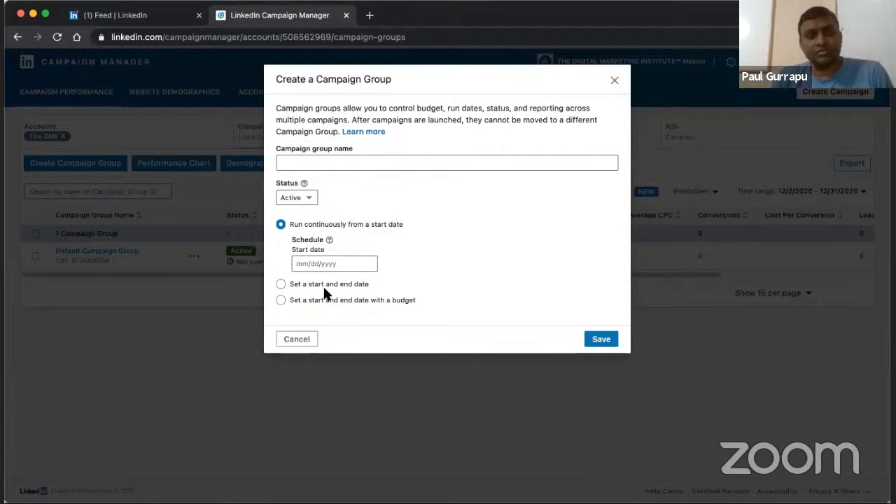
pyautogui.click(308, 340)
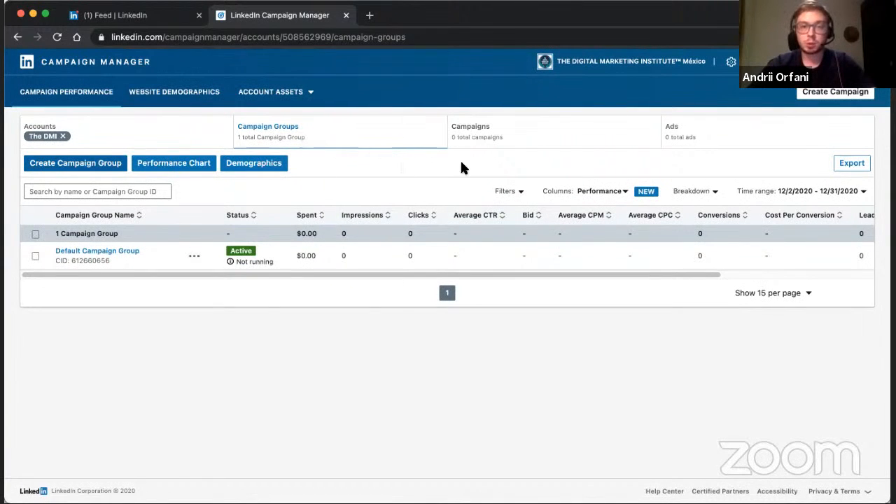
pyautogui.click(510, 136)
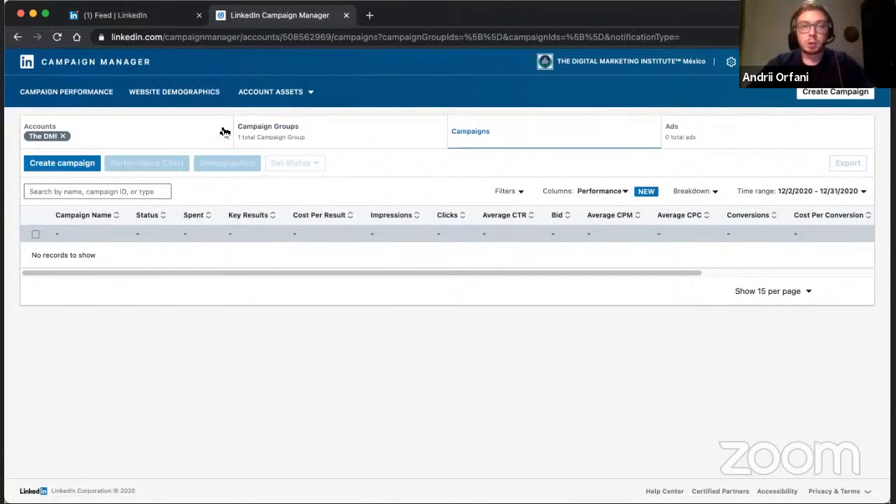
pyautogui.click(280, 137)
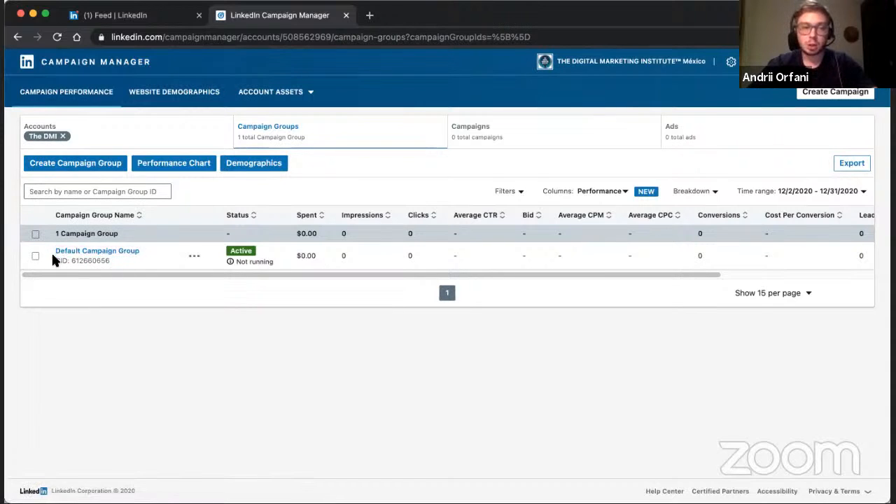
# Examine the Default Campaign Group's available actions and campaigns, and the account's campaigns list, before returning to its campaign groups.
pyautogui.click(184, 255)
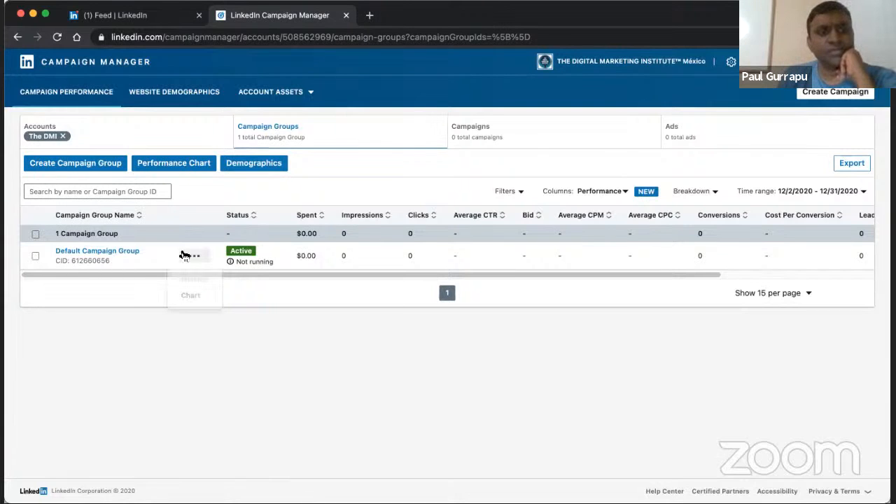
pyautogui.click(124, 252)
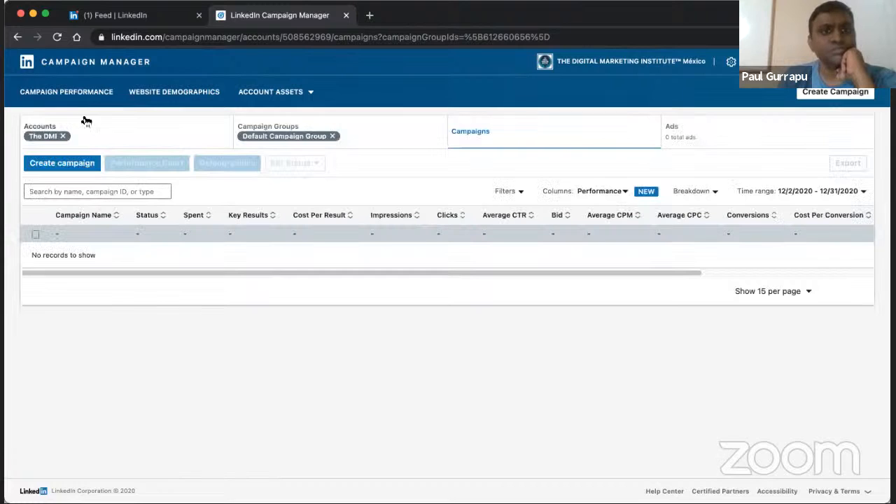
pyautogui.click(279, 137)
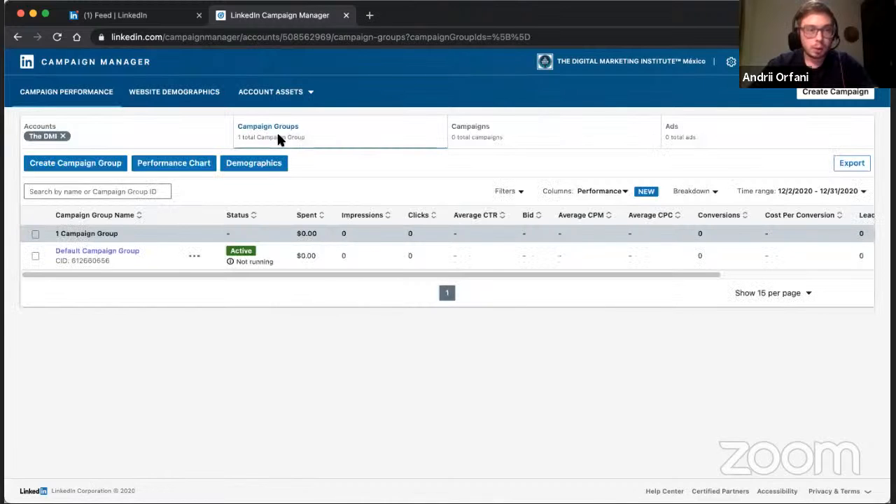
pyautogui.click(196, 256)
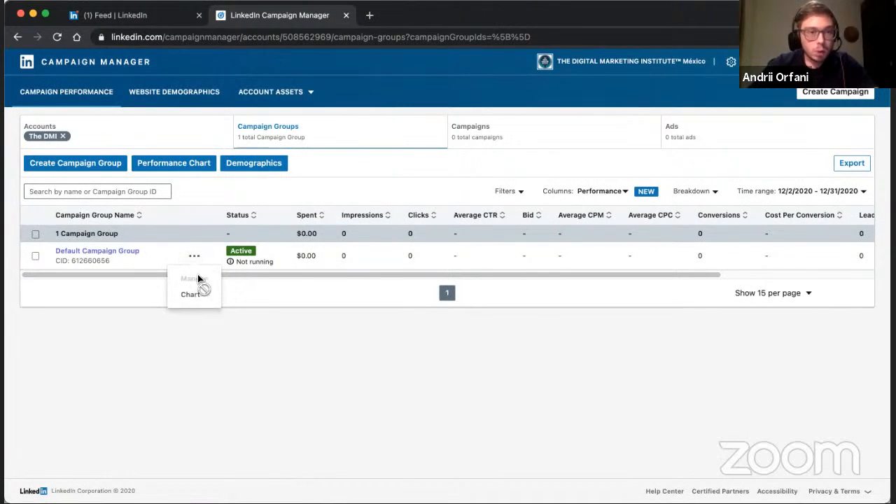
pyautogui.click(508, 138)
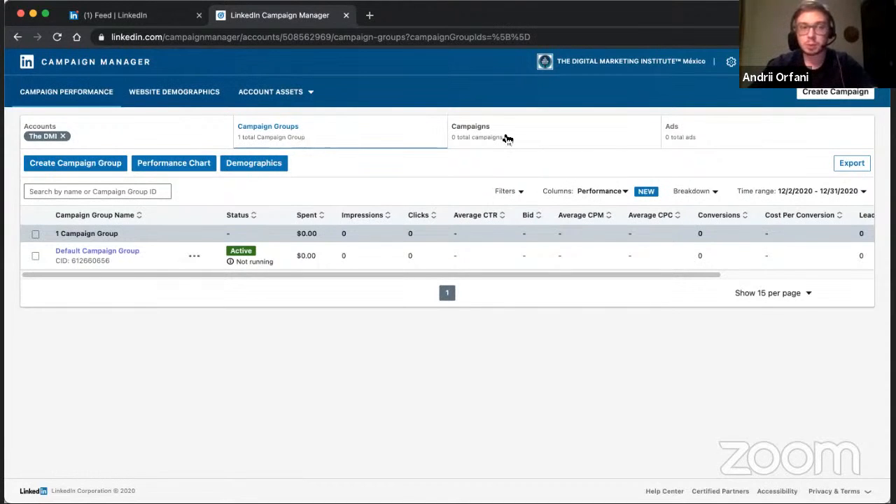
pyautogui.click(520, 141)
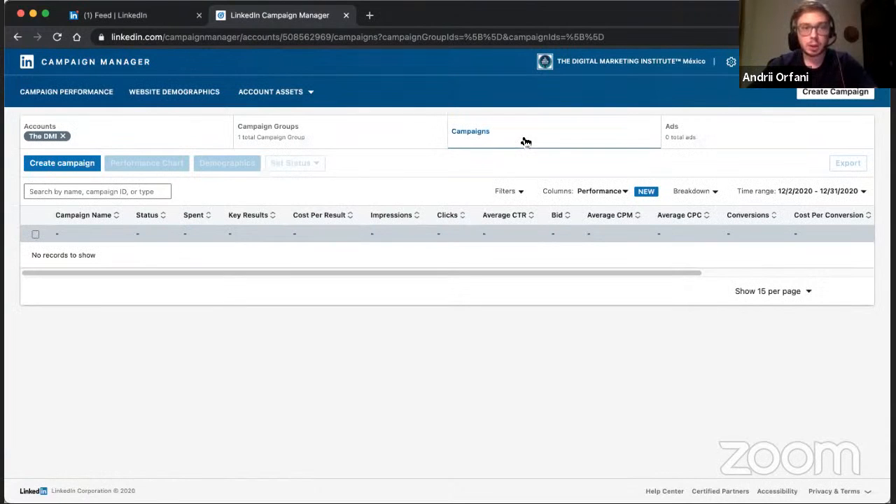
pyautogui.click(371, 139)
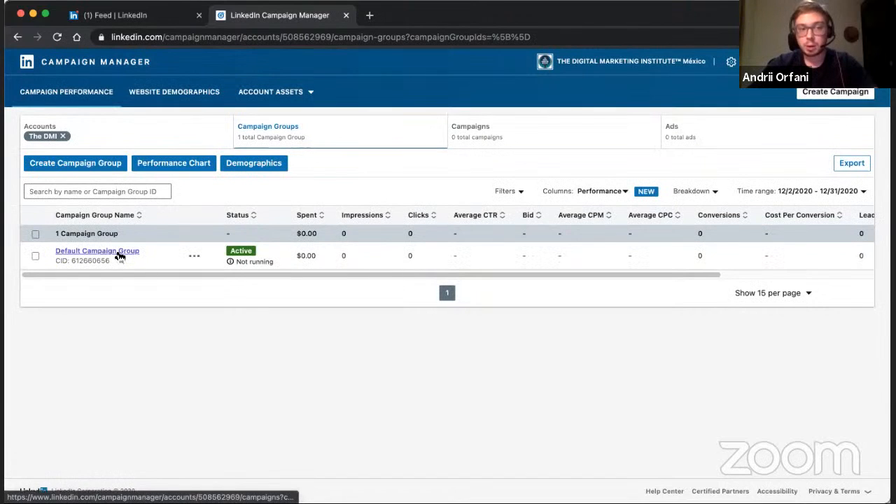
# Start a new campaign and keep it in the Default Campaign Group after viewing the new campaign group form without saving.
pyautogui.click(514, 138)
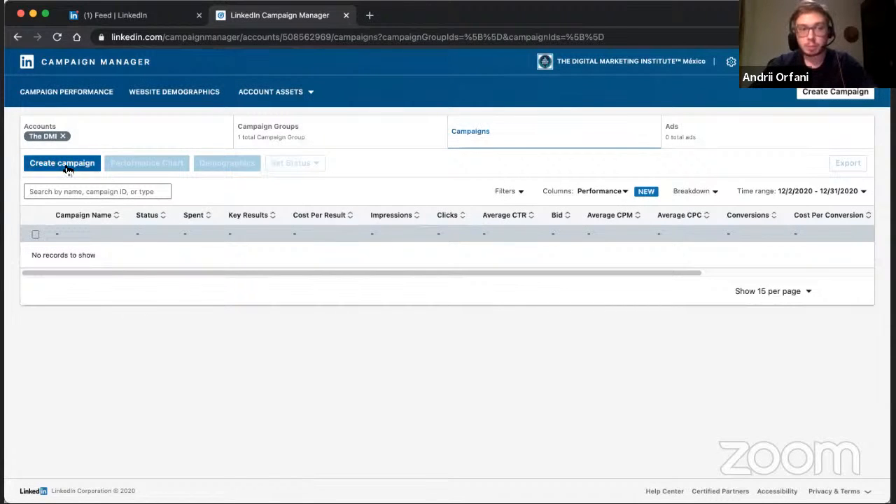
pyautogui.click(66, 166)
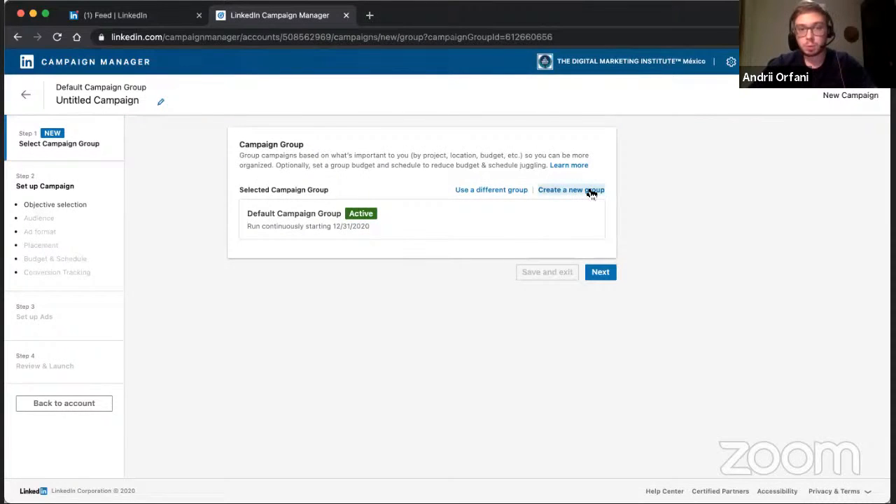
pyautogui.click(591, 191)
pyautogui.click(447, 164)
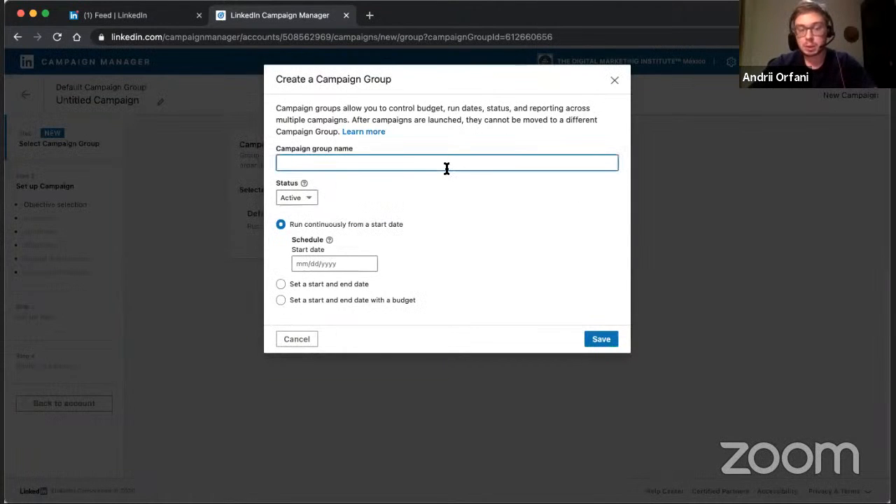
pyautogui.click(297, 339)
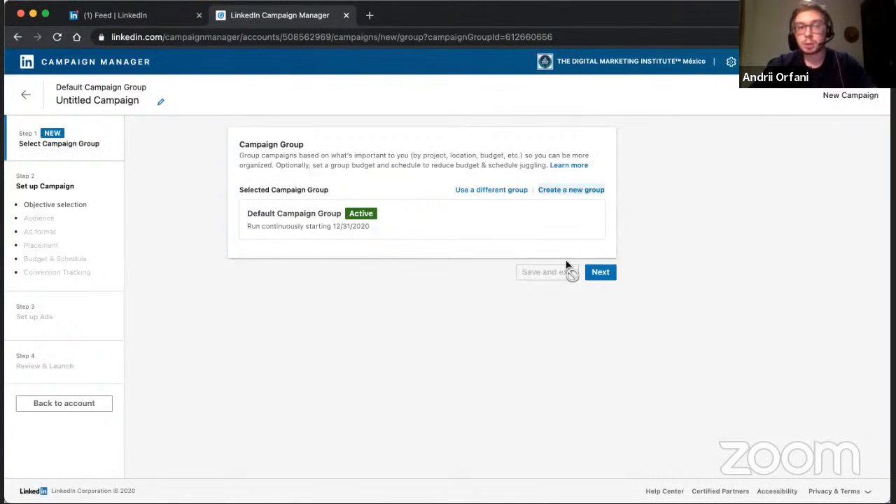
pyautogui.click(600, 273)
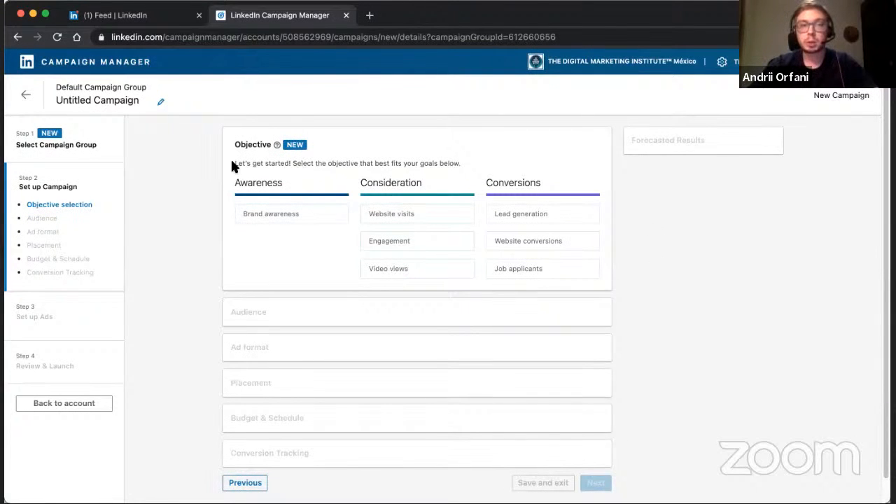
# Try Brand awareness as the campaign objective and go back to the objective choices.
pyautogui.moveTo(231, 158); pyautogui.dragTo(420, 170)
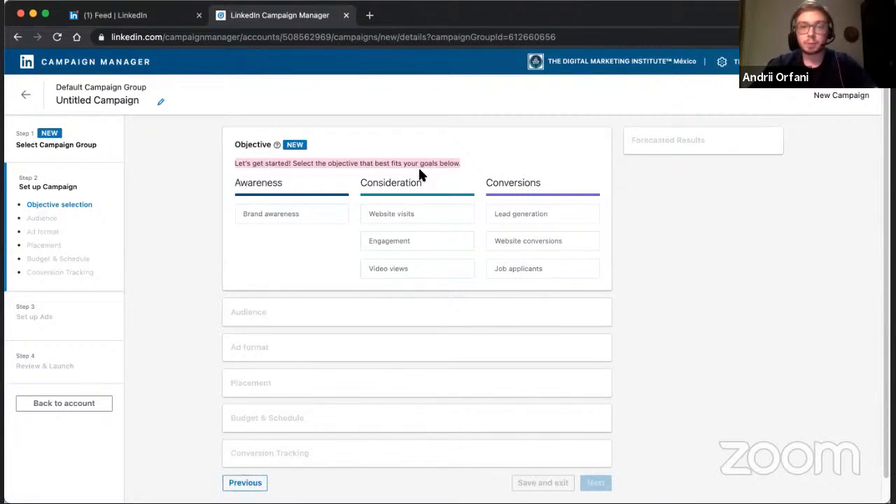
pyautogui.moveTo(279, 218)
pyautogui.click(335, 251)
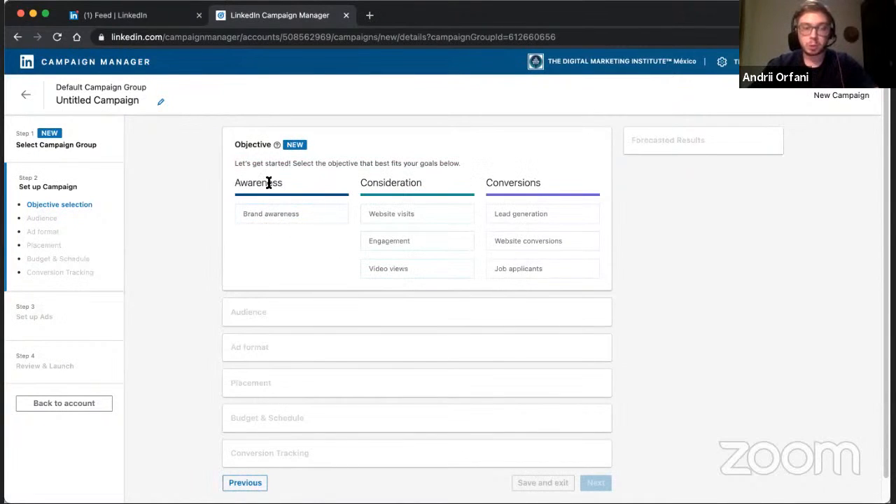
pyautogui.moveTo(270, 189)
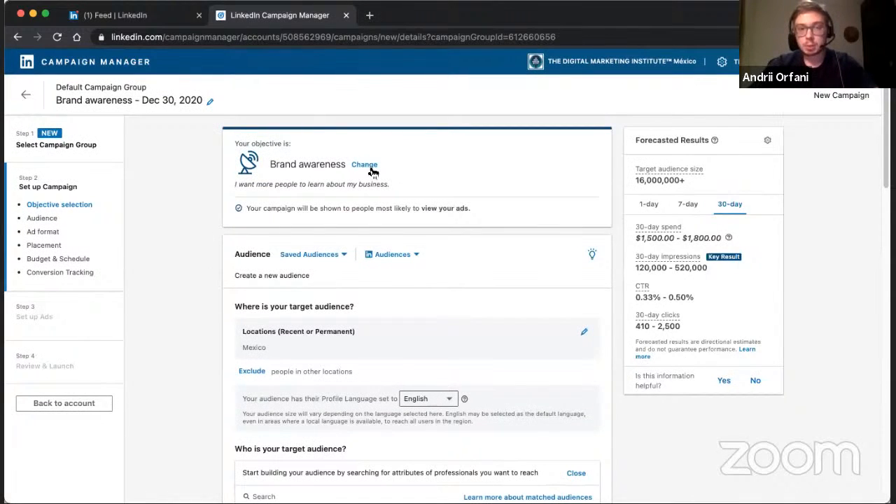
pyautogui.click(365, 165)
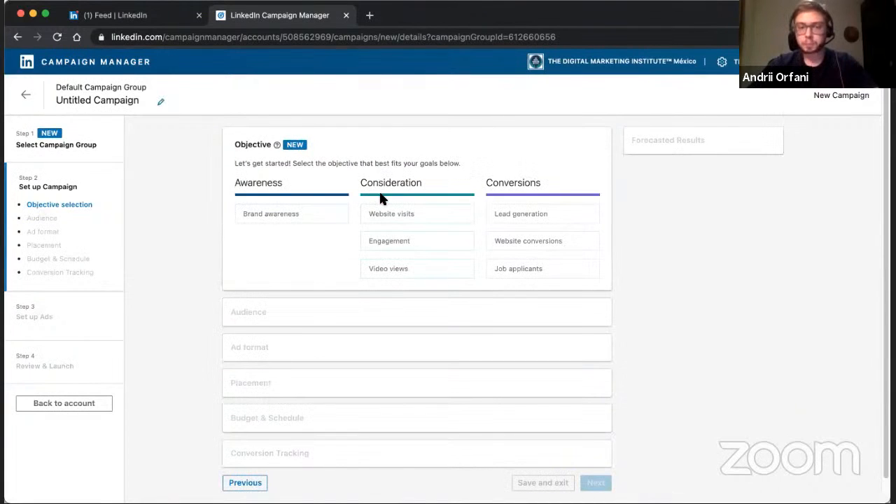
# Examine the descriptions of the campaign objectives under Consideration and Conversions, from Website visits through Job applicants.
pyautogui.moveTo(368, 215)
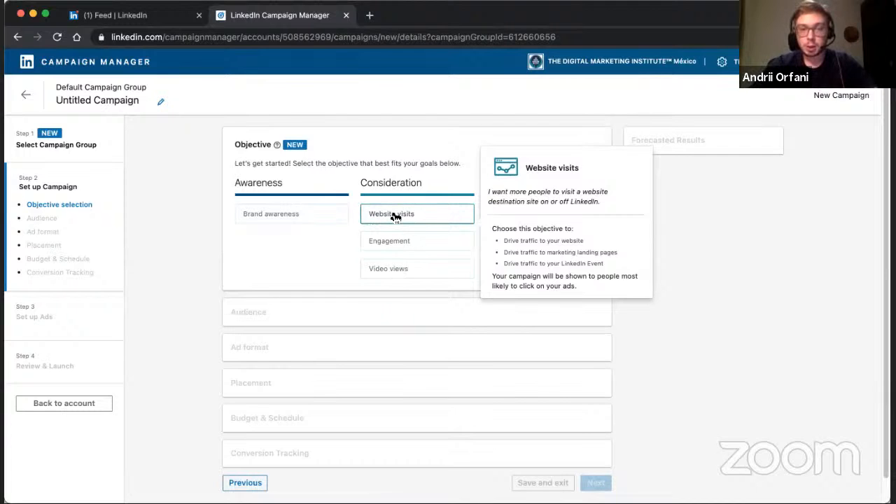
pyautogui.moveTo(396, 245)
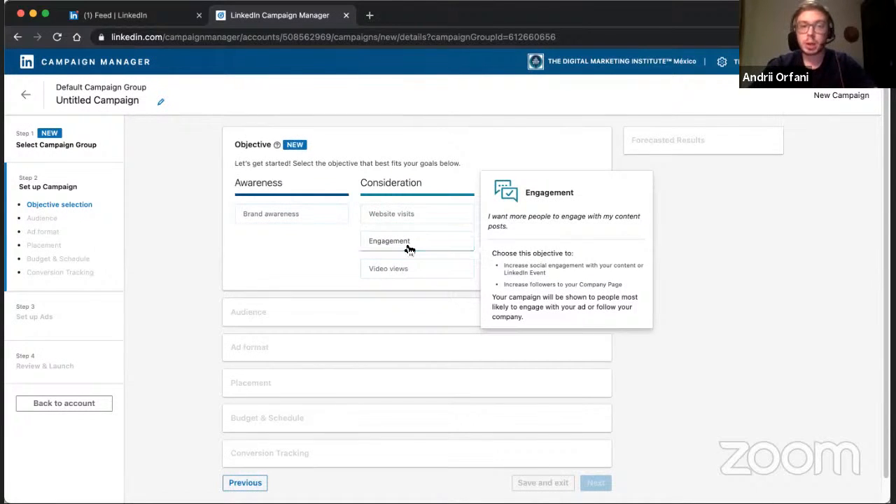
pyautogui.moveTo(399, 278)
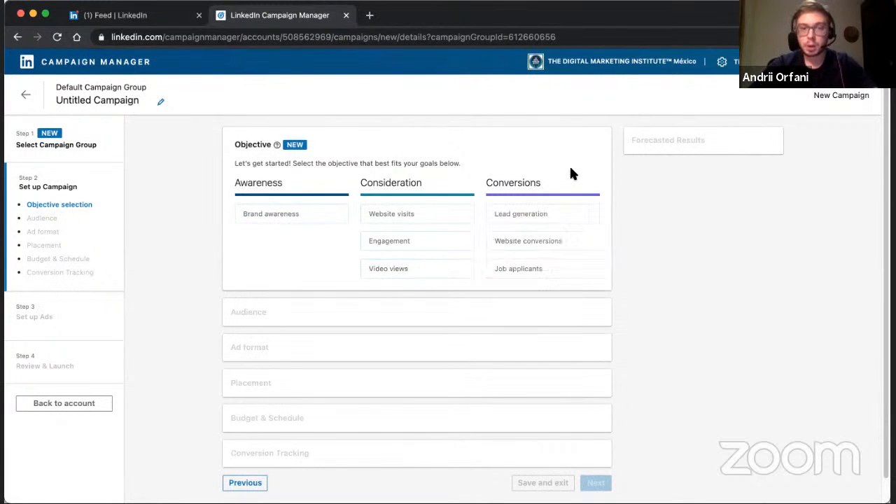
pyautogui.doubleClick(531, 182)
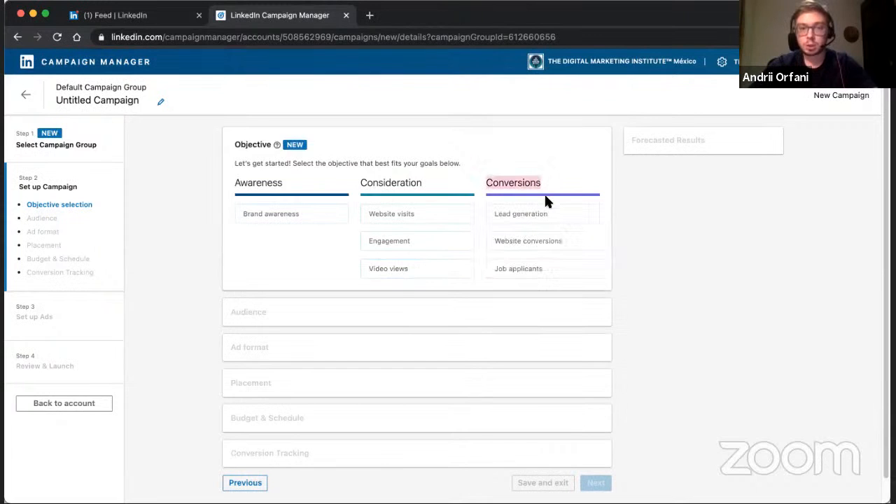
pyautogui.moveTo(551, 204)
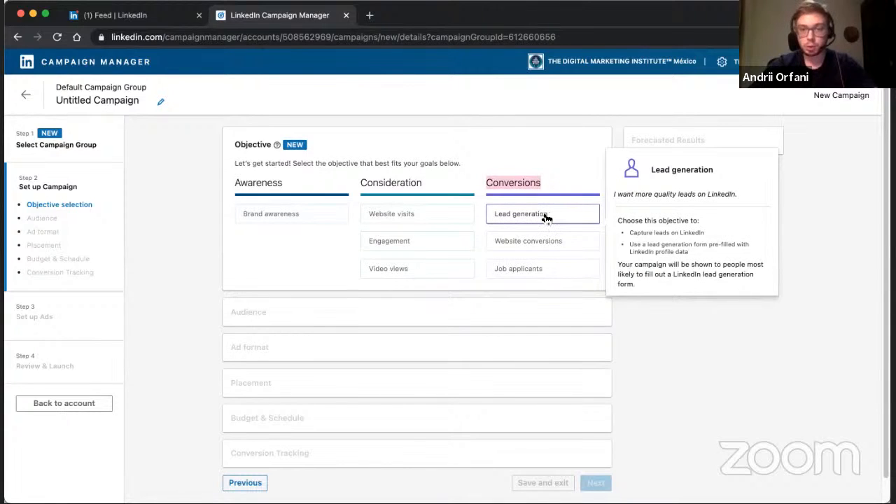
pyautogui.moveTo(549, 237)
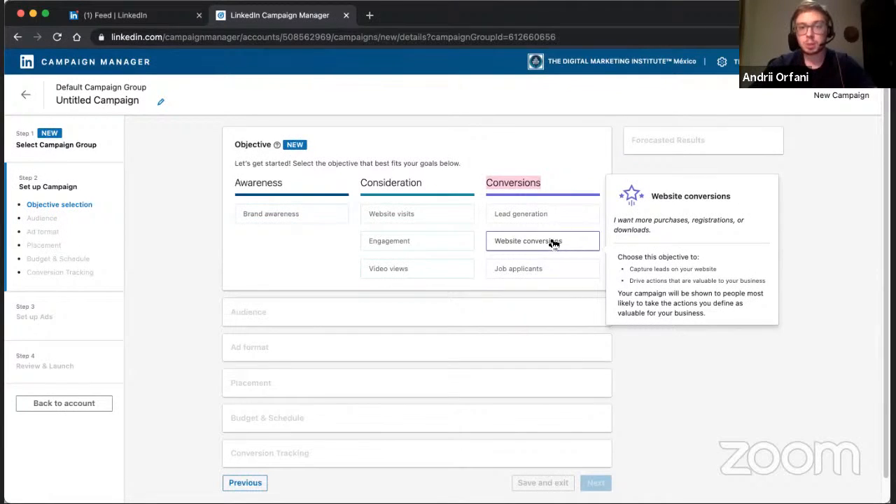
pyautogui.moveTo(550, 262)
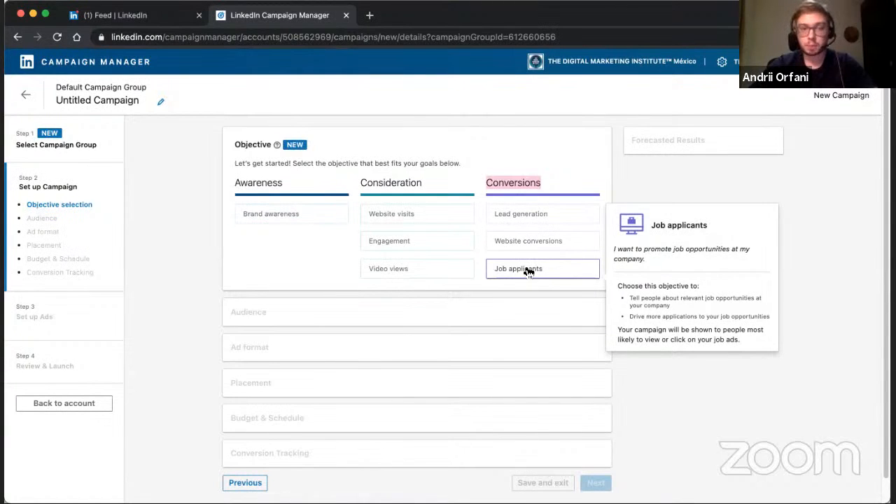
# Select Brand awareness as the campaign objective and look over the audience and ad format sections.
pyautogui.moveTo(277, 218)
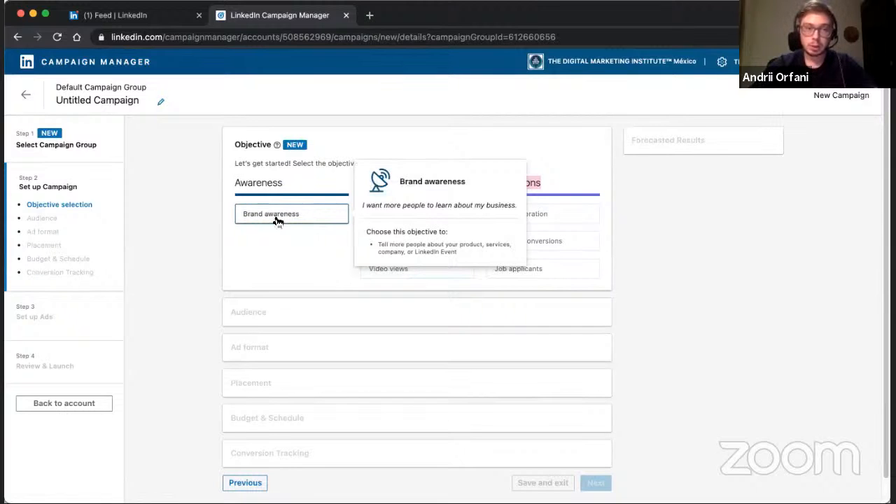
pyautogui.click(276, 218)
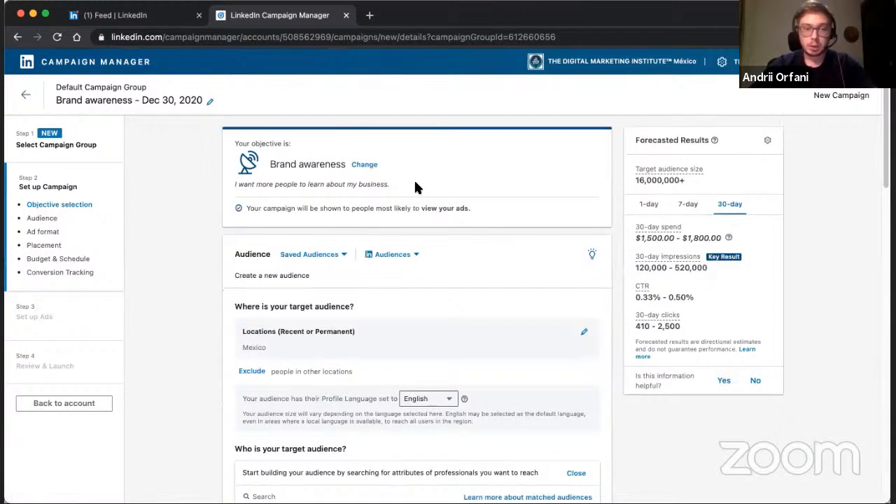
pyautogui.scroll(-10, 415, 187)
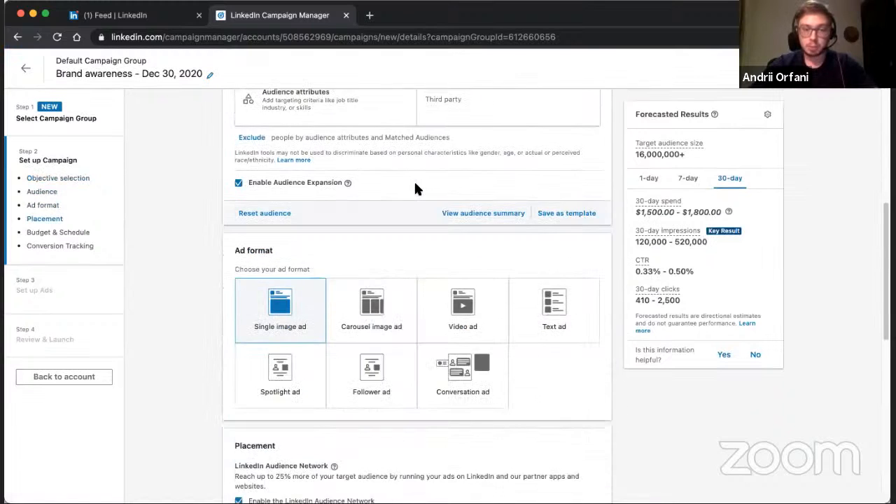
pyautogui.scroll(10, 416, 188)
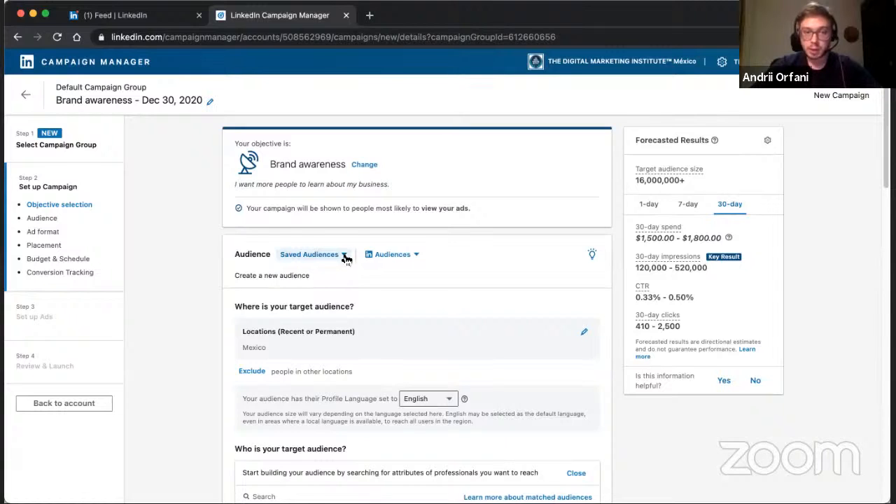
# Apply the LinkedIn audience template "Members with a Bachelor's Degree", replacing the campaign's existing targeting selections.
pyautogui.click(417, 257)
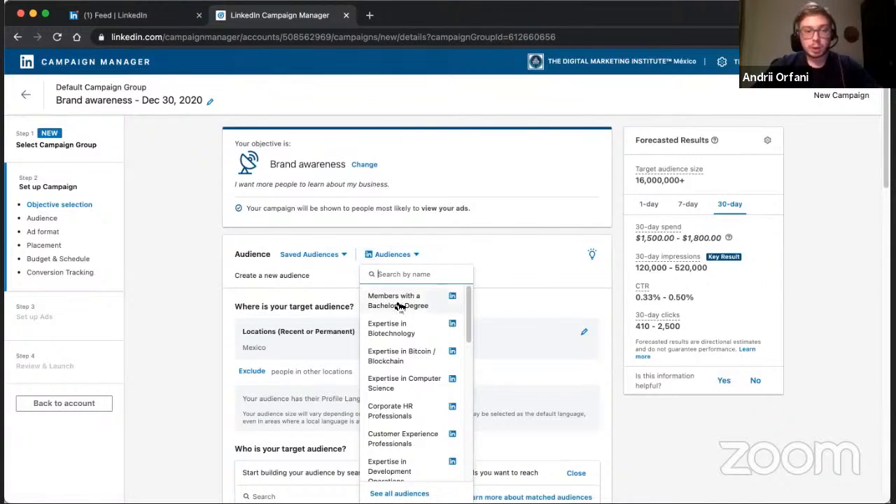
pyautogui.scroll(-2, 399, 306)
pyautogui.scroll(1, 400, 306)
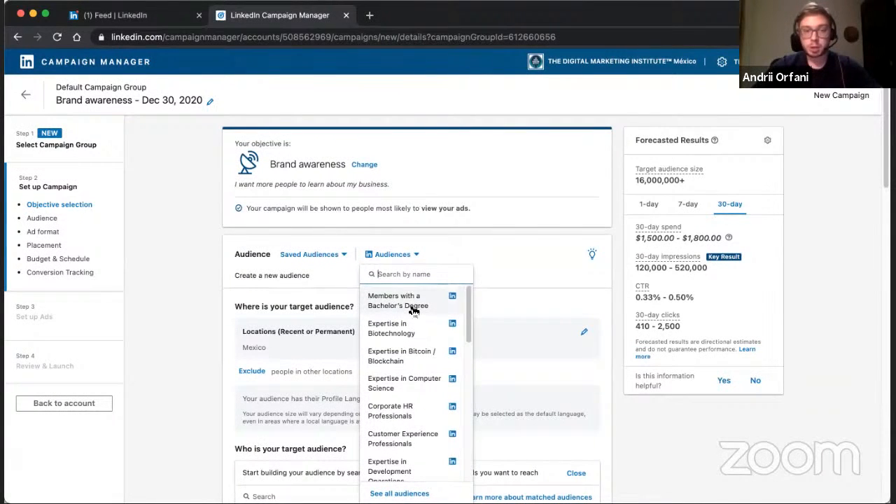
pyautogui.click(412, 309)
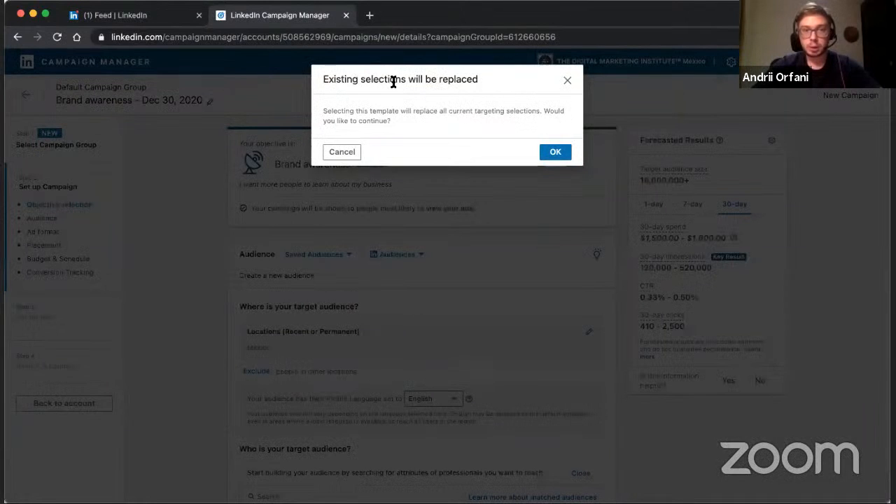
pyautogui.click(556, 152)
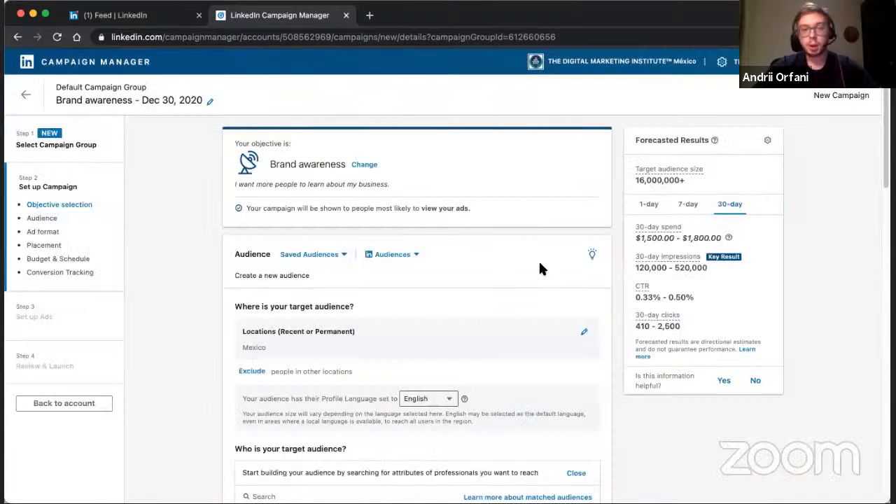
# Review the degrees that the applied audience template includes and excludes in the campaign's targeting.
pyautogui.scroll(-3, 539, 265)
pyautogui.scroll(-6, 538, 266)
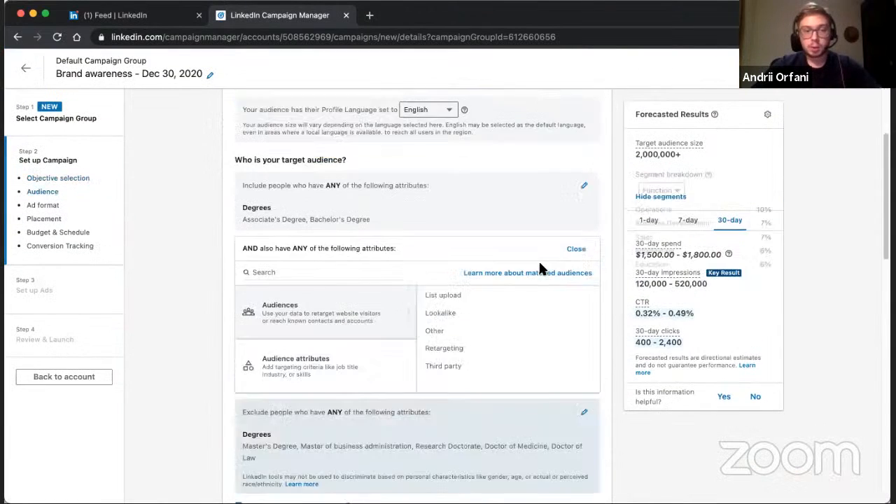
pyautogui.scroll(2, 539, 266)
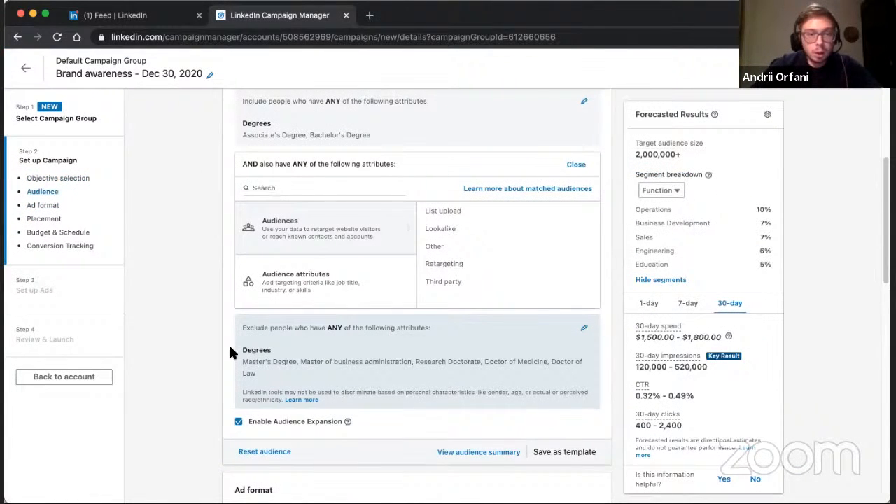
pyautogui.moveTo(244, 362); pyautogui.dragTo(299, 369)
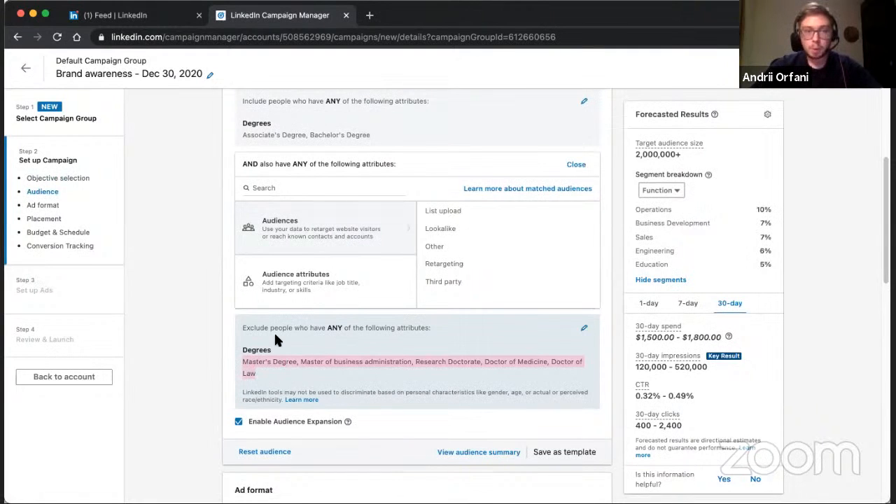
pyautogui.scroll(3, 276, 315)
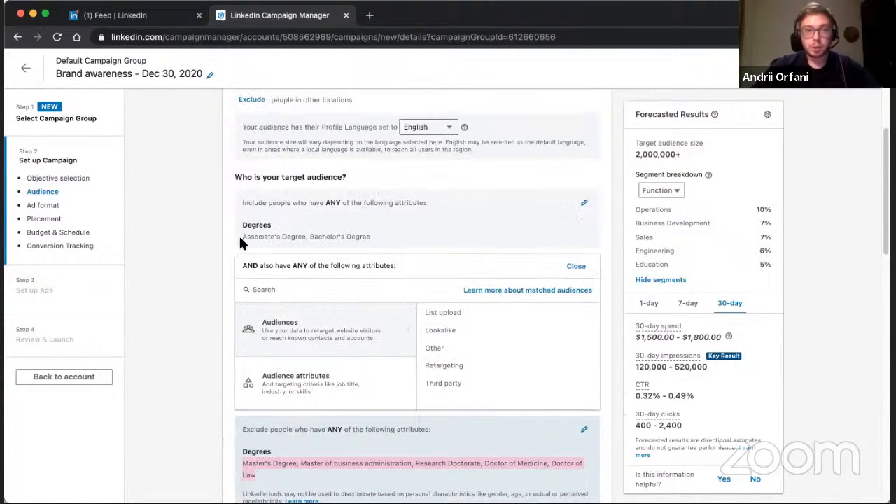
# Reset the campaign audience, clearing all targeting criteria applied by the bachelor's degree template.
pyautogui.click(273, 239)
pyautogui.moveTo(243, 237); pyautogui.dragTo(359, 239)
pyautogui.scroll(5, 358, 236)
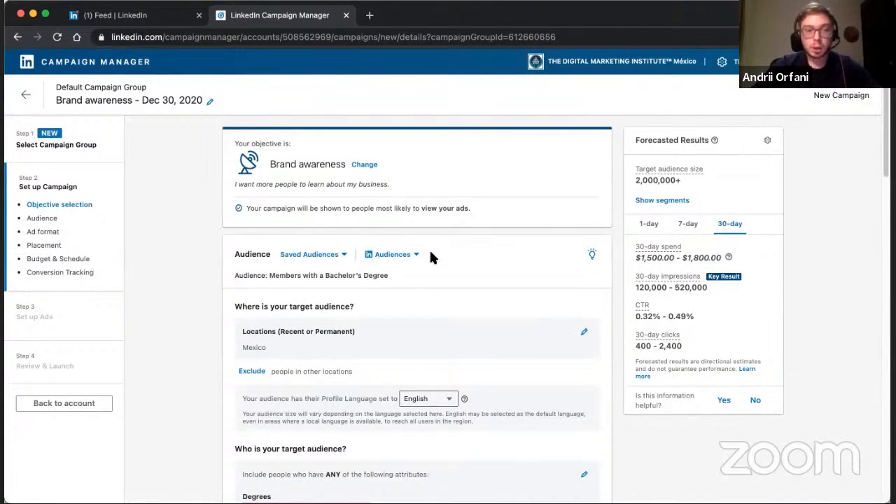
pyautogui.scroll(-4, 431, 258)
pyautogui.scroll(-3, 431, 257)
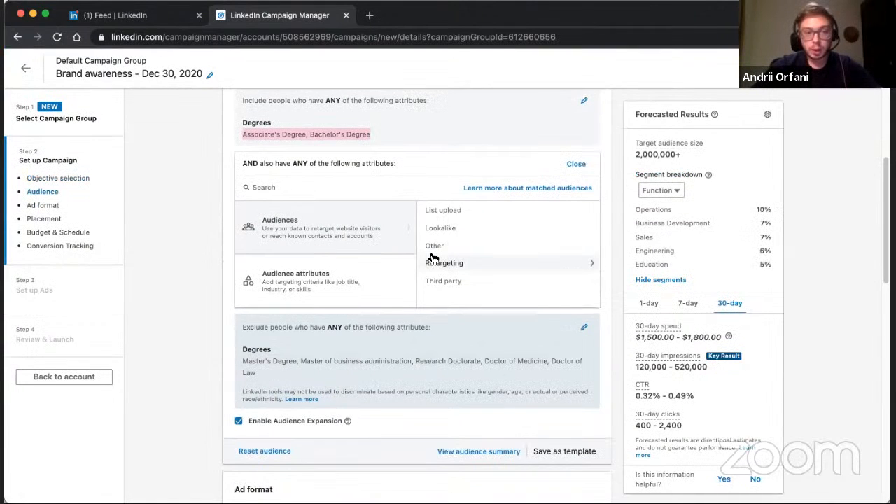
pyautogui.click(276, 451)
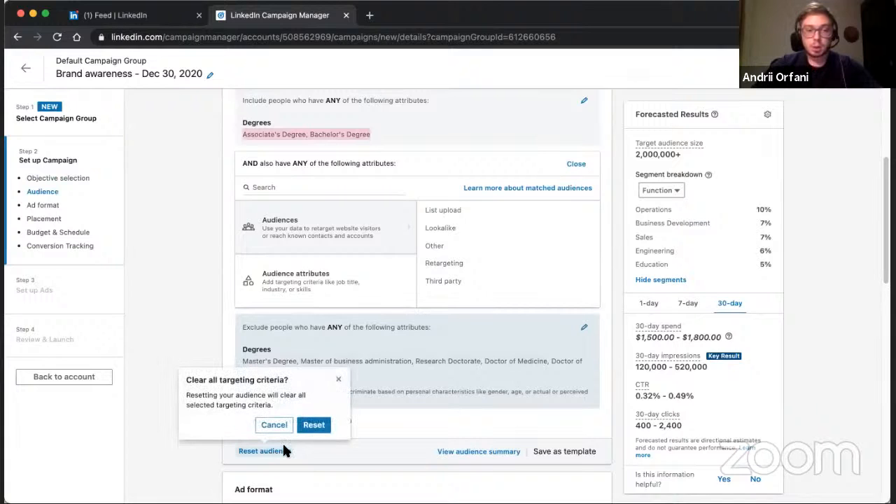
pyautogui.click(315, 425)
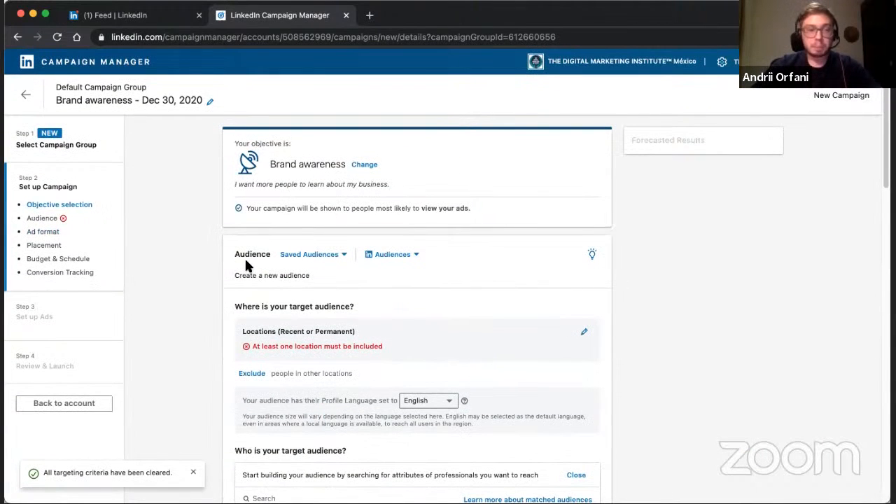
# Browse the list of predefined LinkedIn audience templates without applying one.
pyautogui.click(416, 254)
pyautogui.scroll(-2, 408, 379)
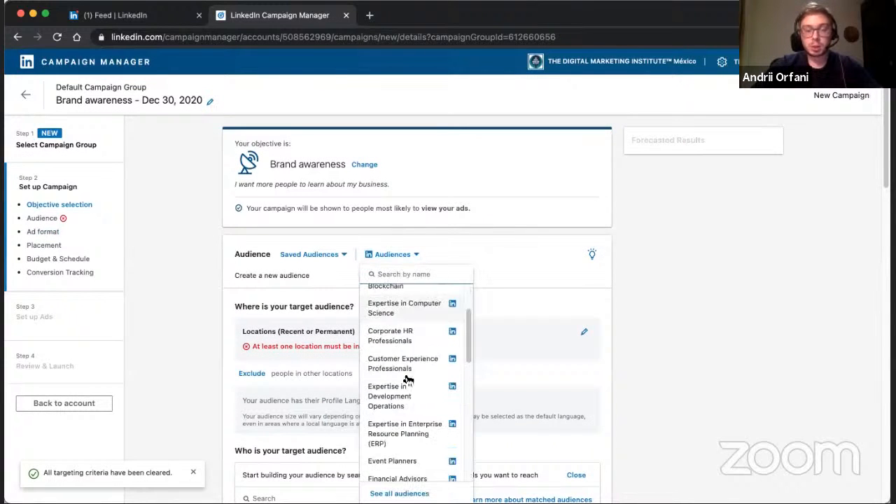
pyautogui.scroll(-8, 408, 380)
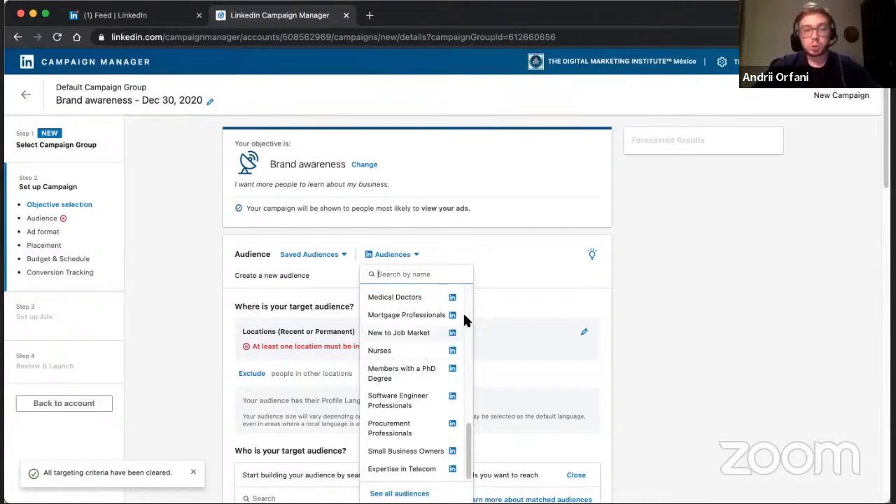
pyautogui.click(507, 245)
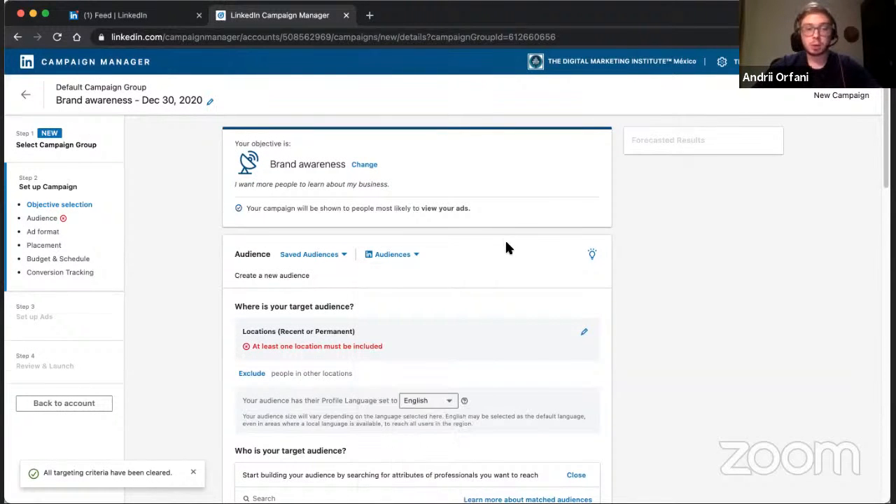
pyautogui.scroll(-2, 507, 246)
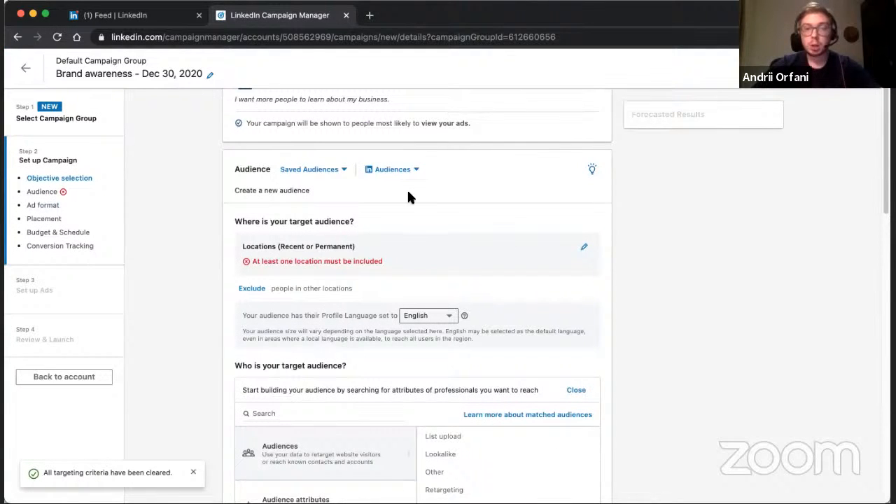
pyautogui.click(417, 171)
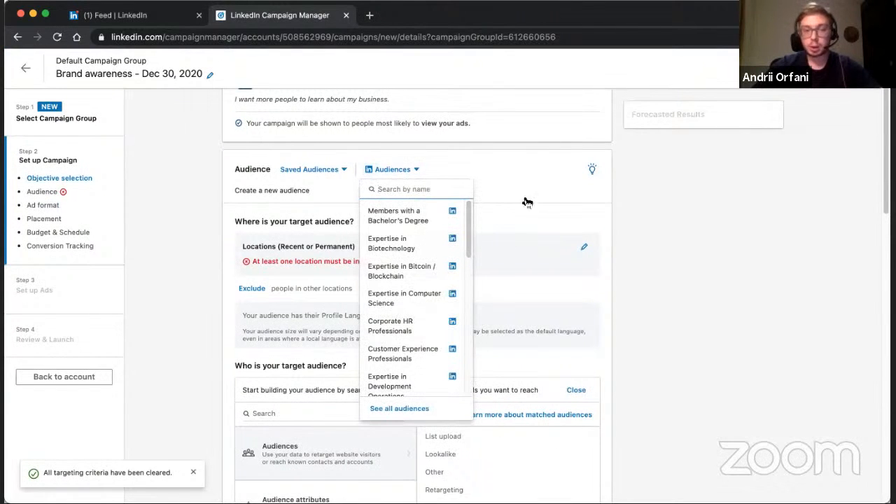
pyautogui.click(539, 289)
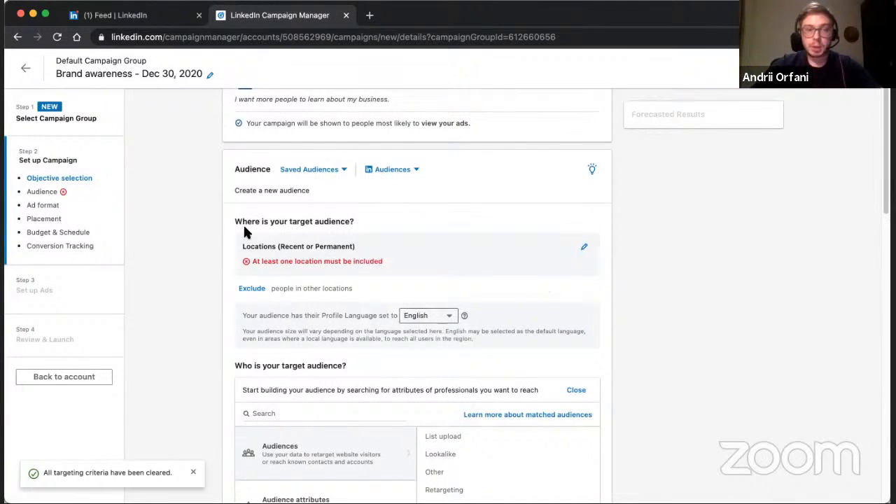
# Add the country Mexico as the campaign's target location and check the forecasted audience size.
pyautogui.moveTo(236, 222); pyautogui.dragTo(387, 231)
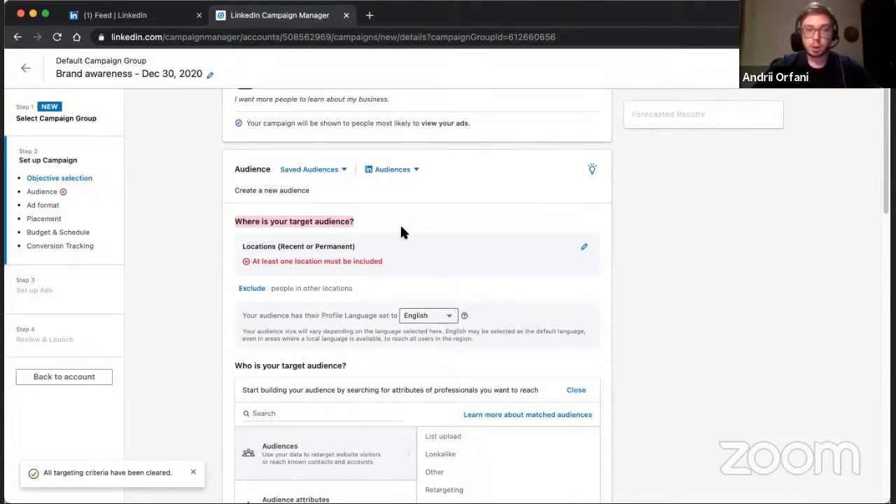
pyautogui.click(587, 249)
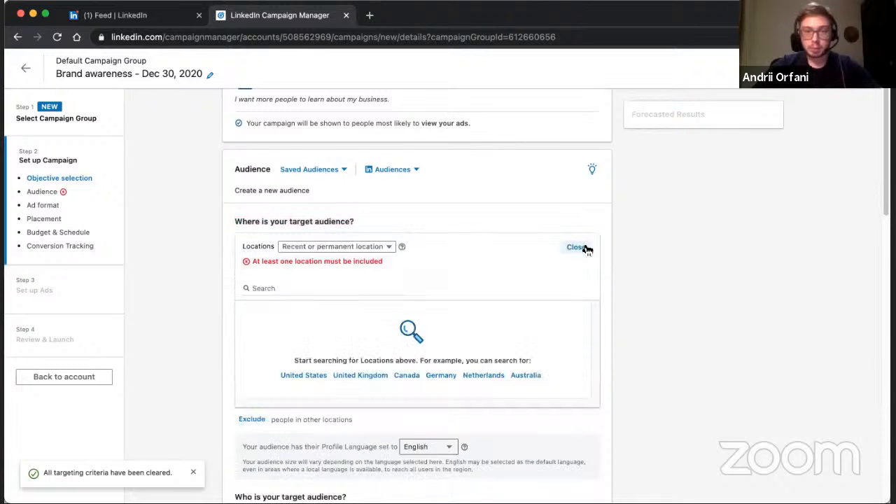
pyautogui.click(322, 288)
pyautogui.write('mexico')
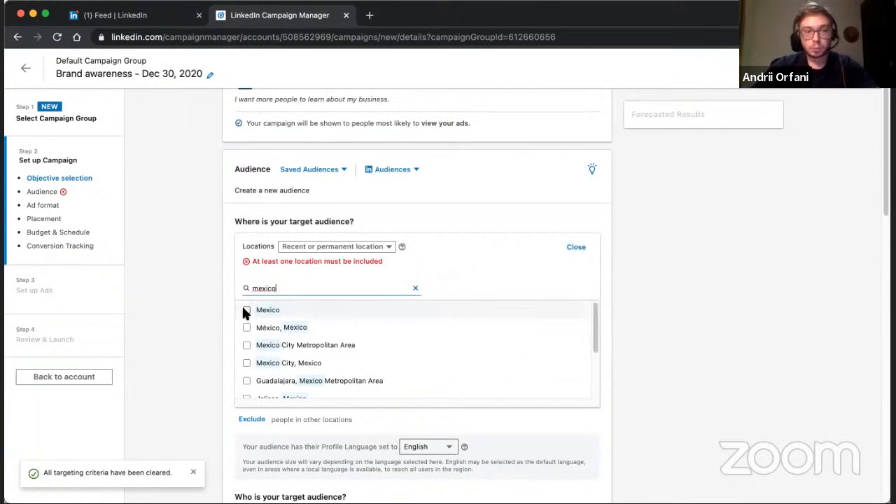
pyautogui.click(245, 310)
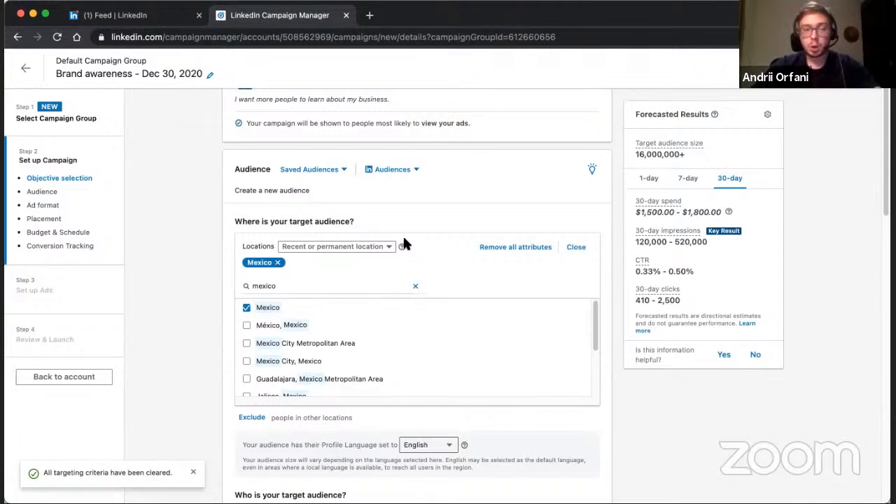
pyautogui.moveTo(634, 154); pyautogui.dragTo(685, 154)
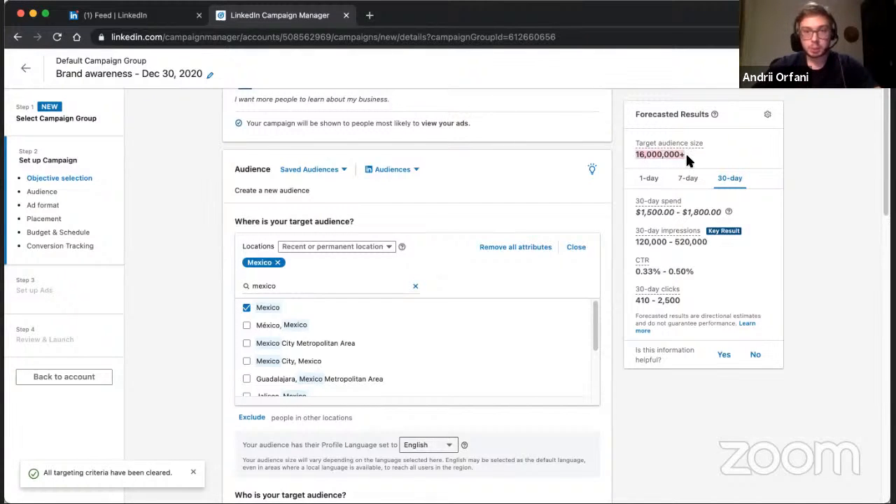
# Try adding Guatemala as a second target location to compare the forecasted audience size, and remove it again.
pyautogui.doubleClick(314, 291)
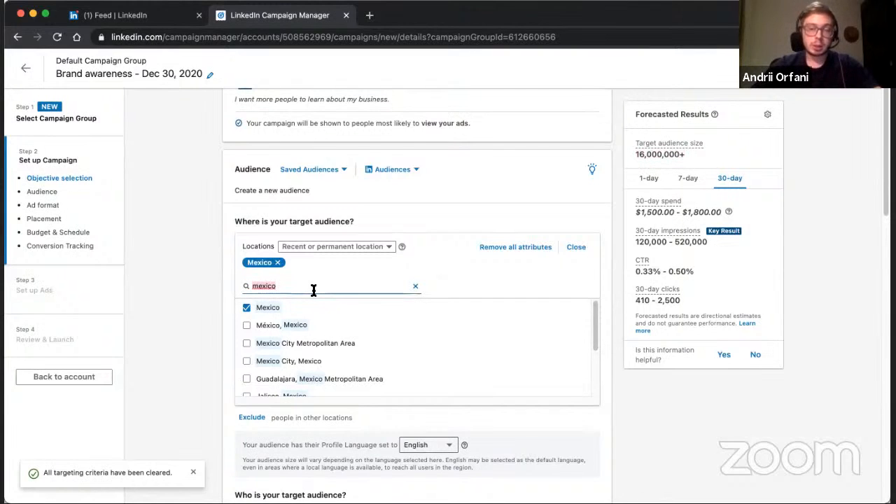
pyautogui.press('BackSpace')
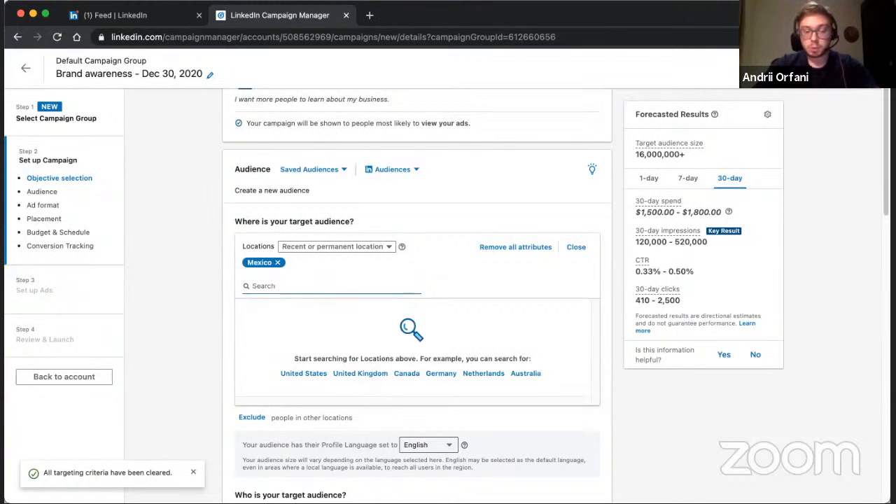
pyautogui.write('gu')
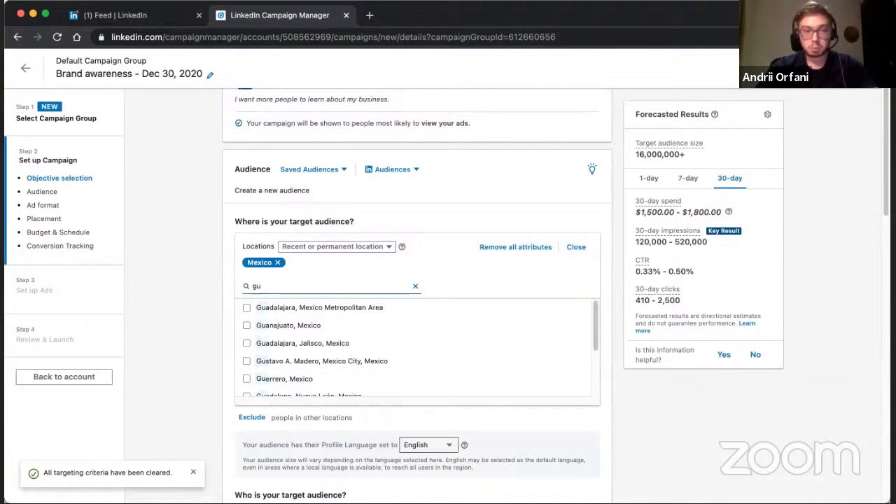
pyautogui.write('ate')
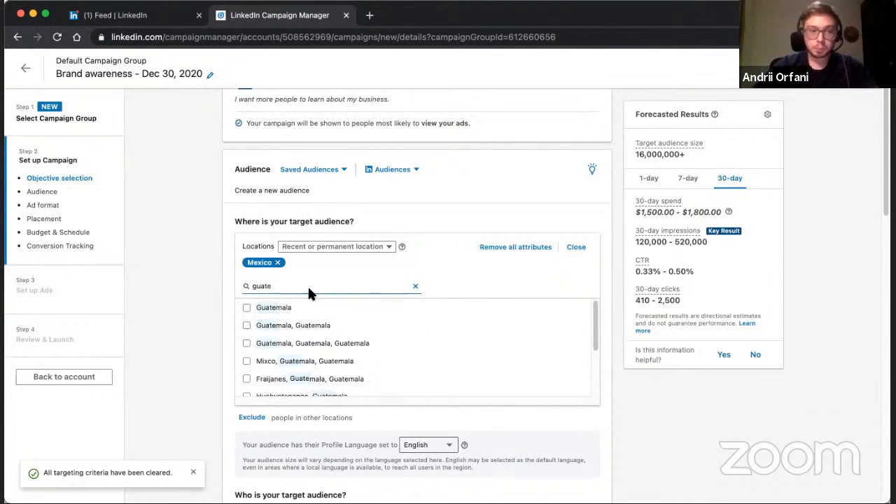
pyautogui.click(247, 307)
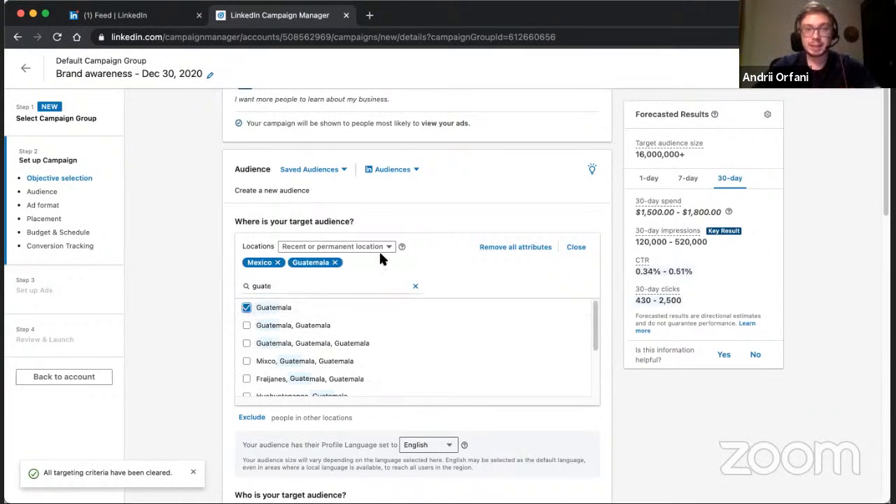
pyautogui.doubleClick(639, 156)
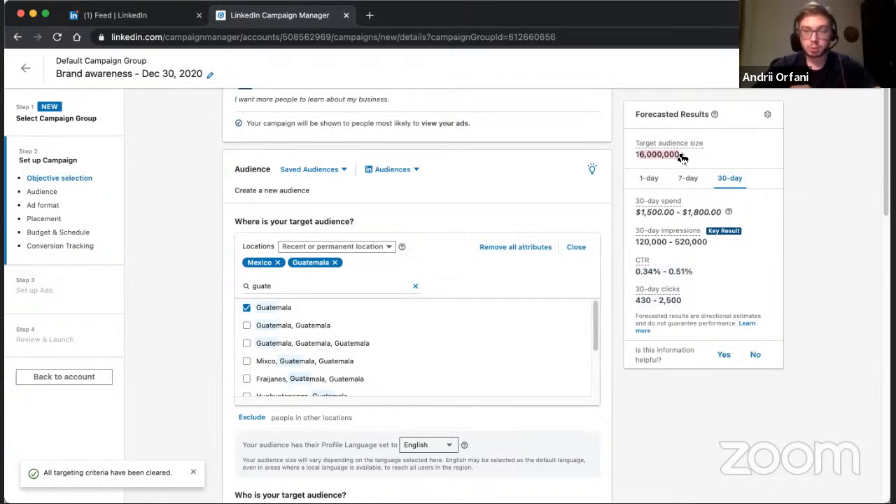
pyautogui.click(335, 262)
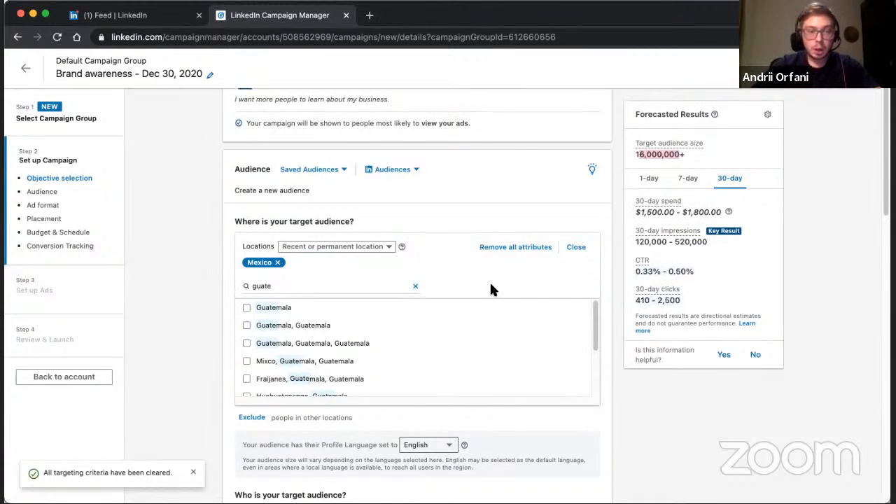
# Exclude Baja California, Mexico from the targeted locations and check the forecasted audience size.
pyautogui.scroll(-2, 304, 296)
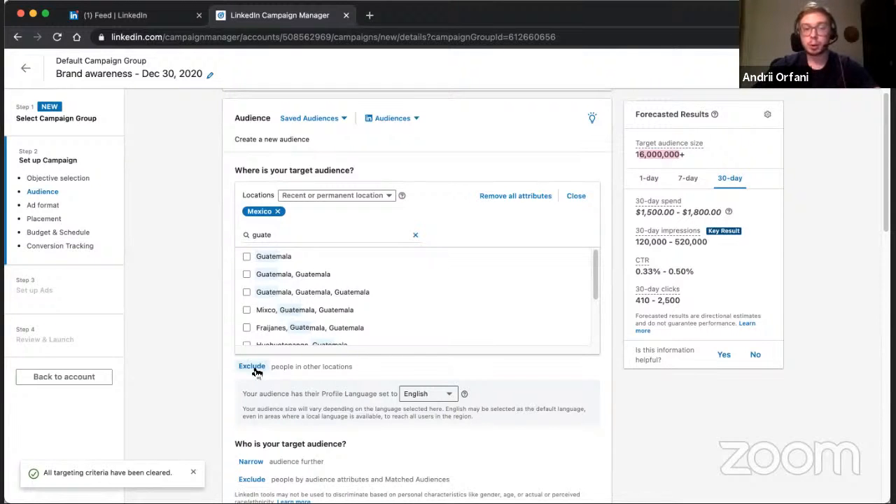
pyautogui.click(253, 367)
pyautogui.click(308, 264)
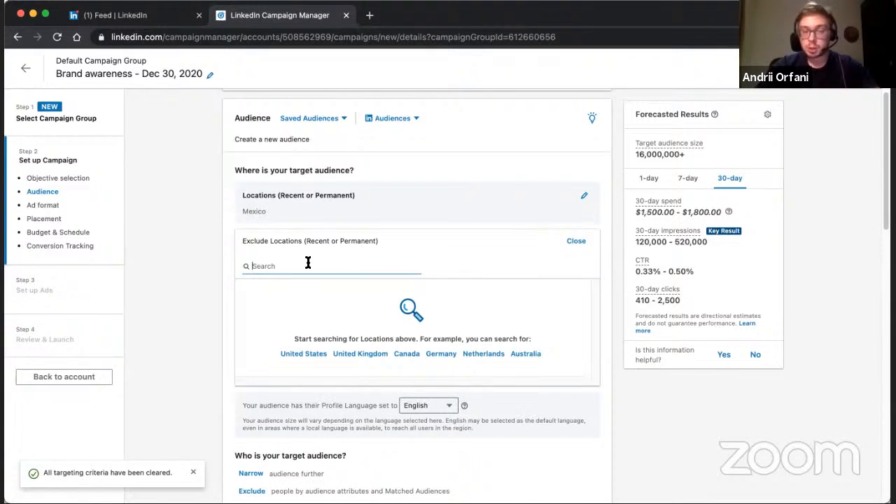
pyautogui.write('baja c')
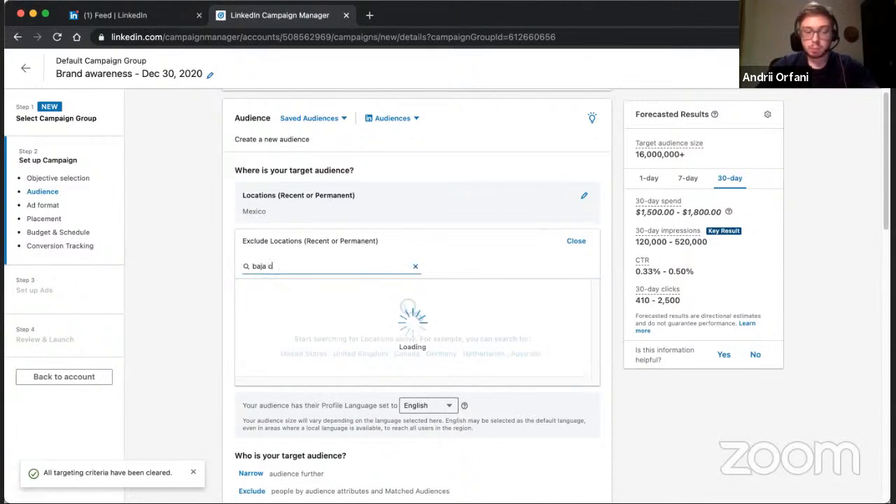
pyautogui.write('al')
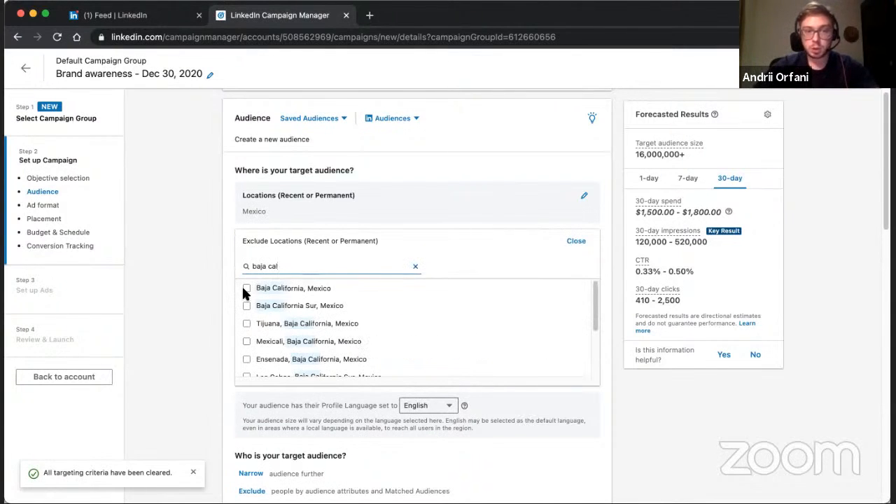
pyautogui.click(245, 290)
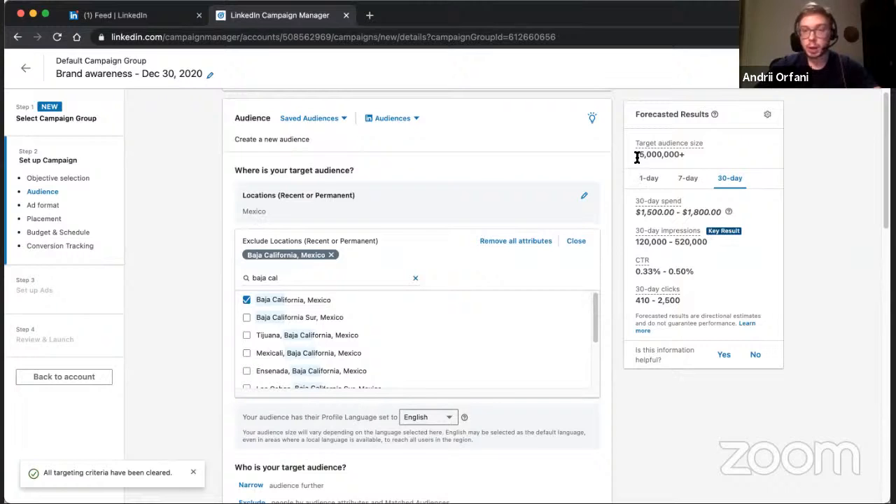
pyautogui.moveTo(639, 156); pyautogui.dragTo(690, 157)
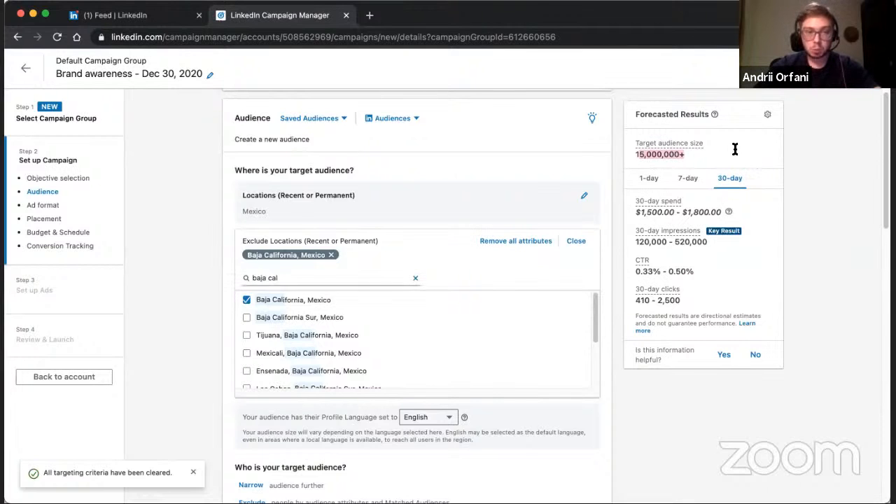
# Look through the available profile languages for the audience and keep English selected.
pyautogui.scroll(-2, 284, 266)
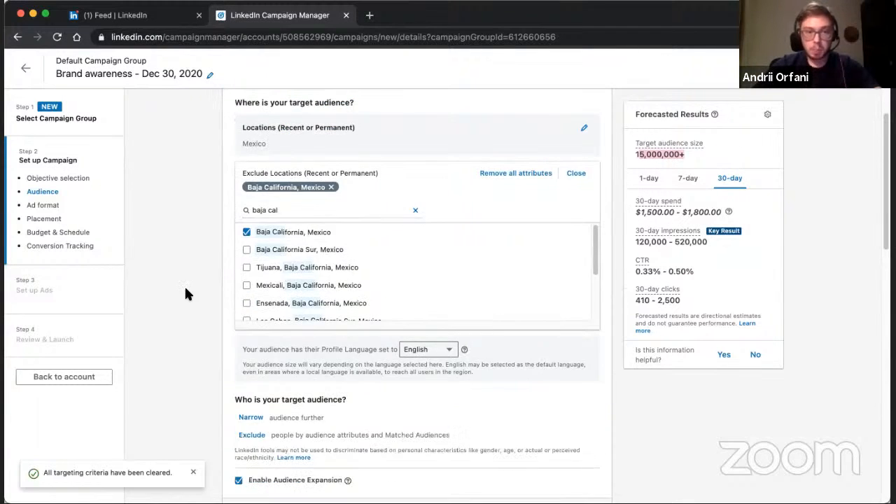
pyautogui.scroll(-2, 184, 285)
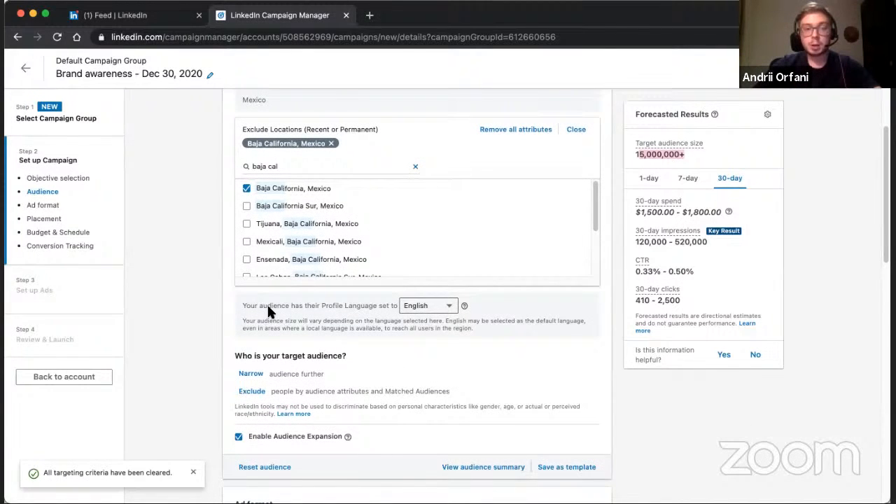
pyautogui.click(447, 302)
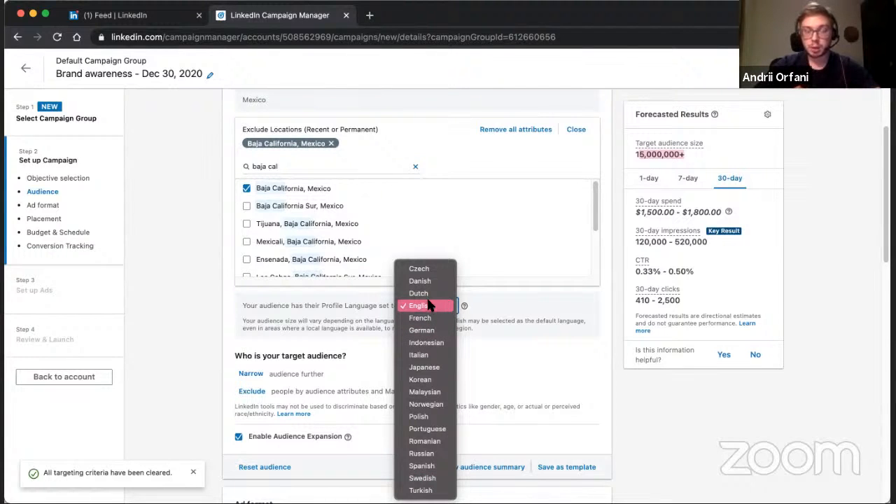
pyautogui.click(426, 304)
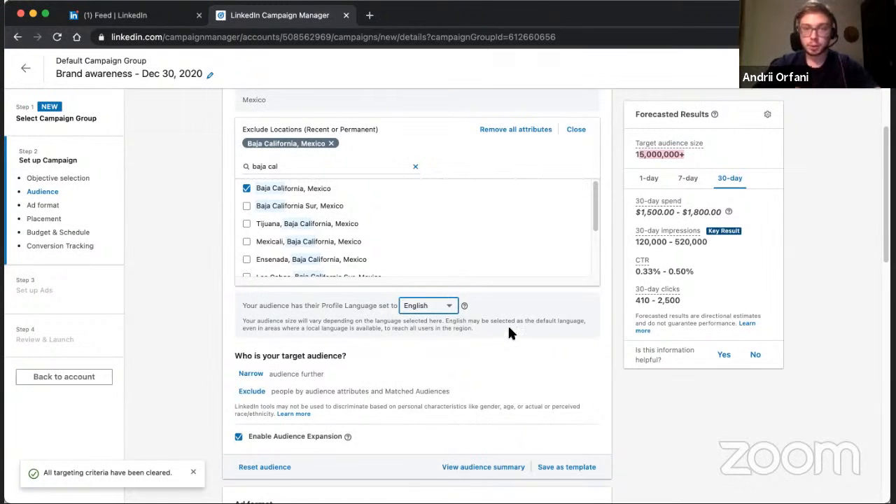
pyautogui.scroll(5, 509, 336)
pyautogui.scroll(-3, 577, 263)
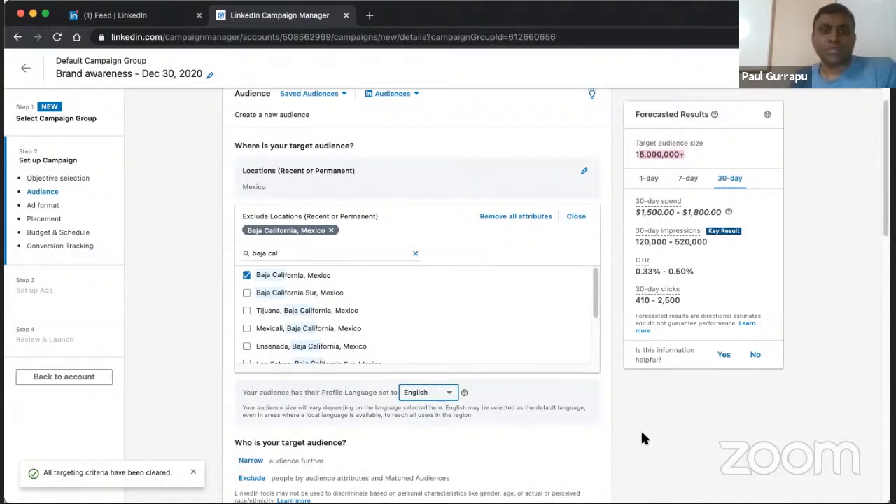
pyautogui.scroll(-3, 644, 439)
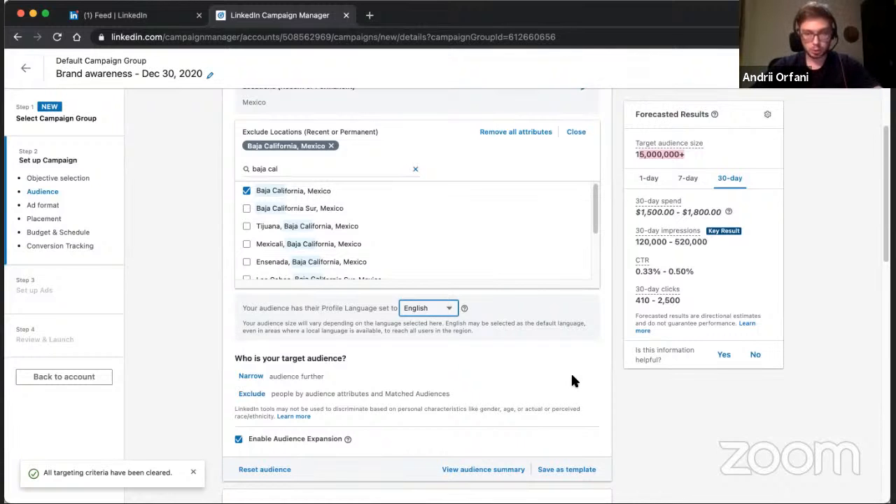
pyautogui.scroll(-2, 426, 355)
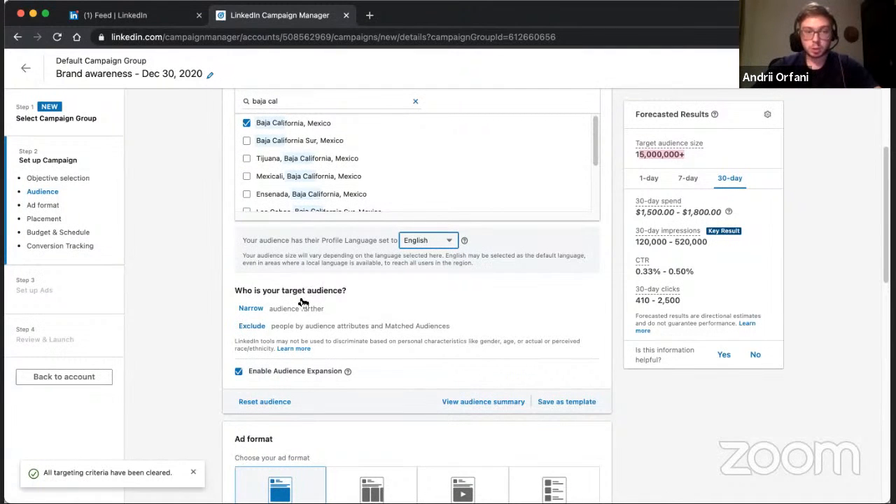
# Start narrowing the target audience and look through the matched audience types, including Other and Retargeting.
pyautogui.click(250, 309)
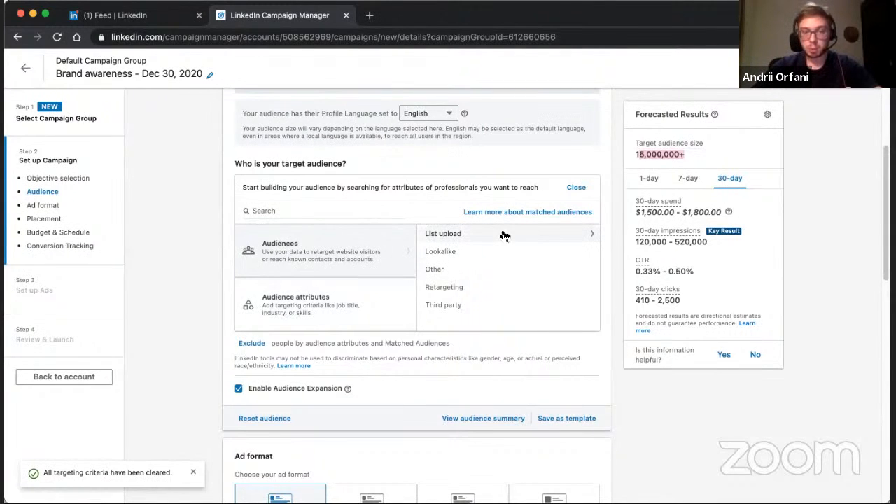
pyautogui.click(461, 267)
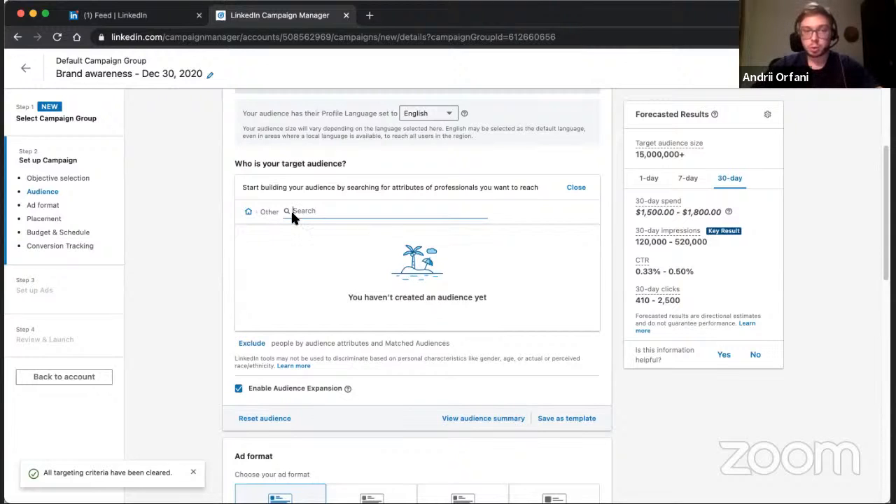
pyautogui.click(245, 211)
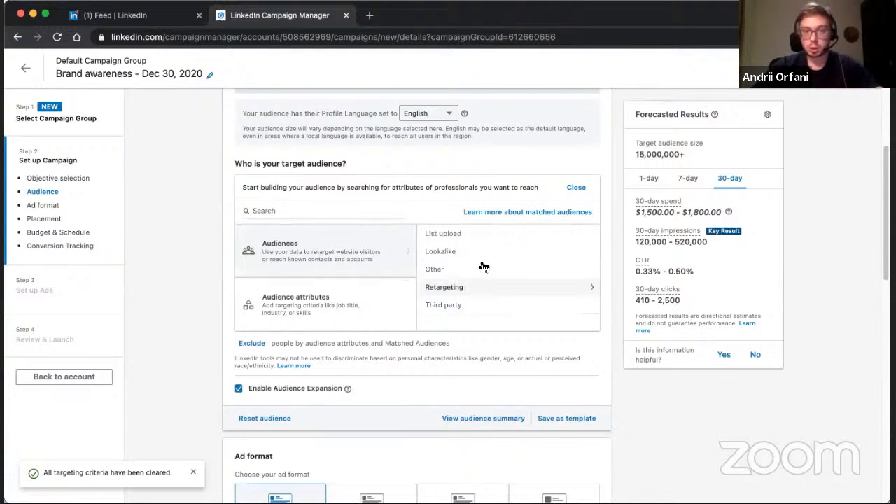
pyautogui.click(481, 289)
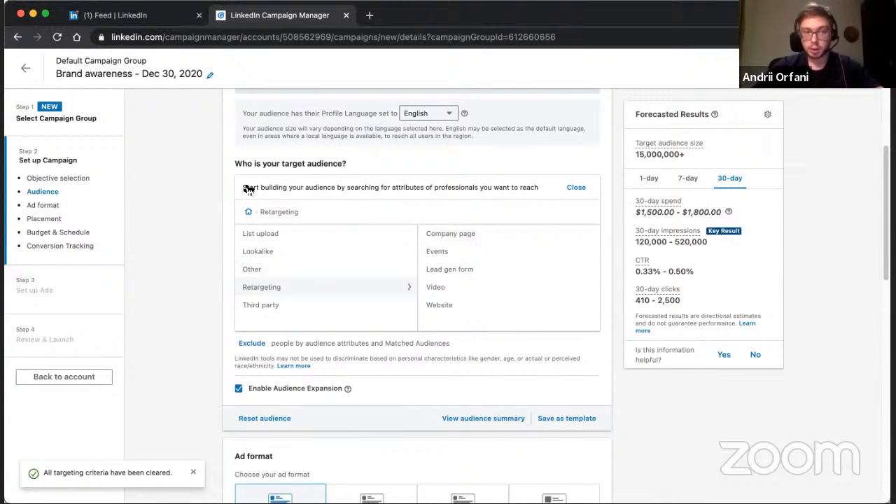
pyautogui.click(247, 212)
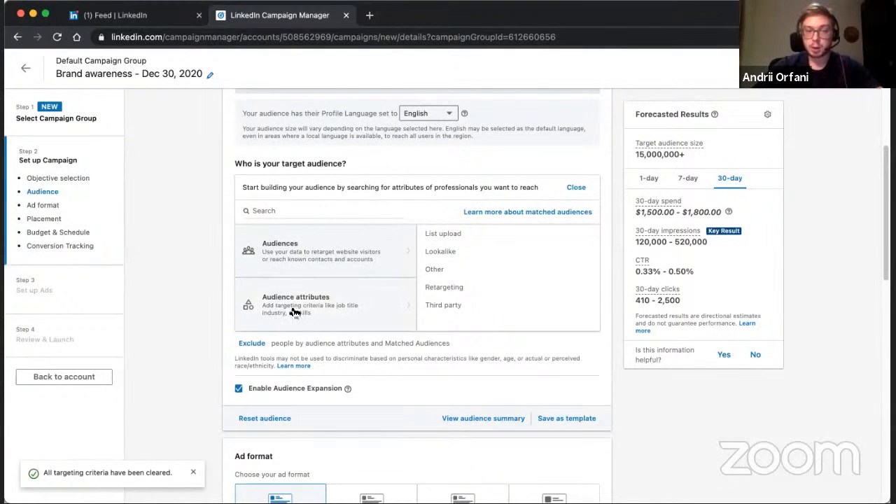
# Look through the Company audience attributes and examine the options listed under Company Category.
pyautogui.click(339, 315)
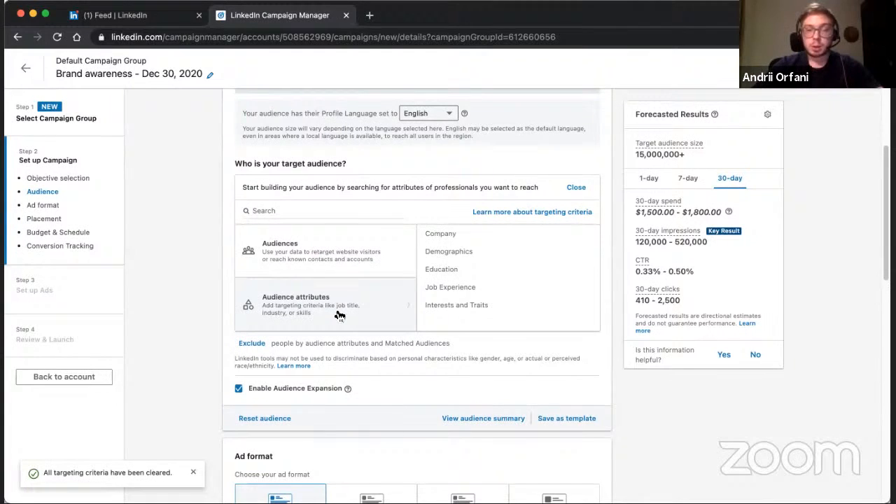
pyautogui.click(481, 239)
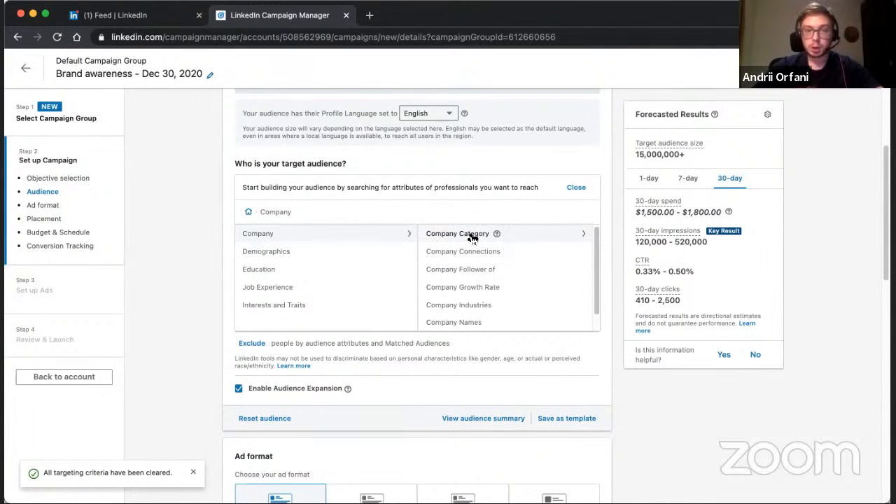
pyautogui.click(473, 237)
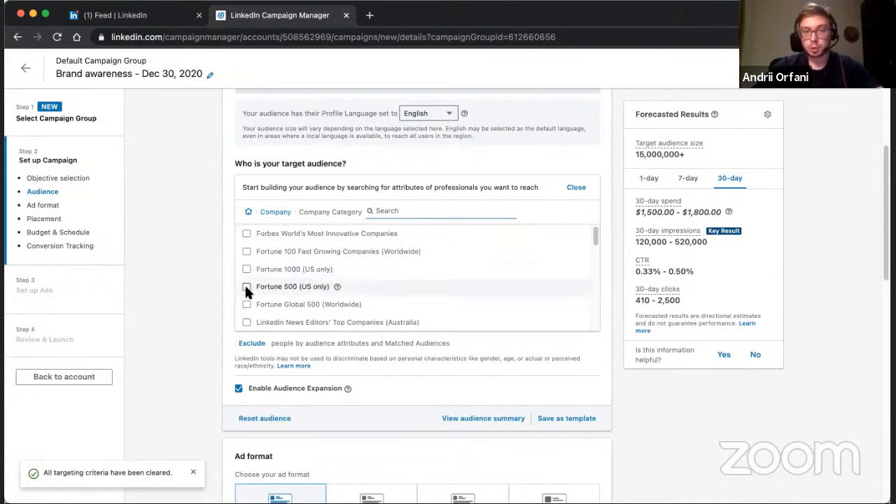
pyautogui.scroll(-10, 399, 269)
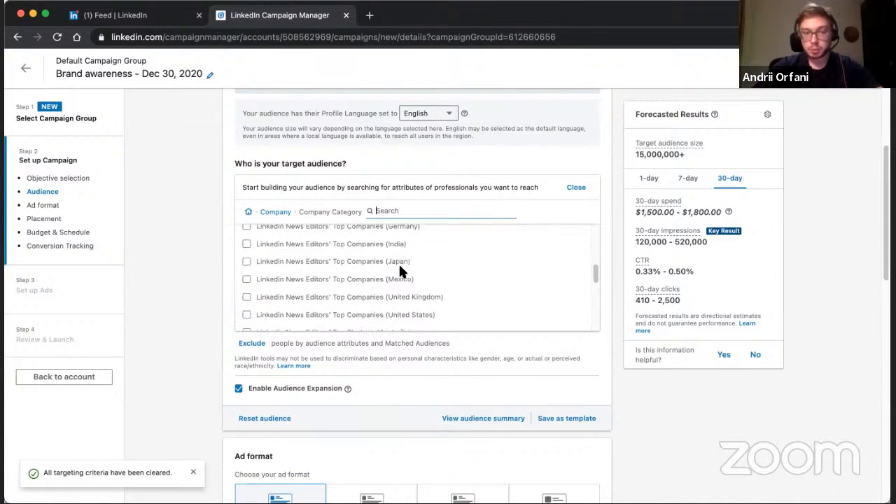
pyautogui.scroll(-2, 400, 270)
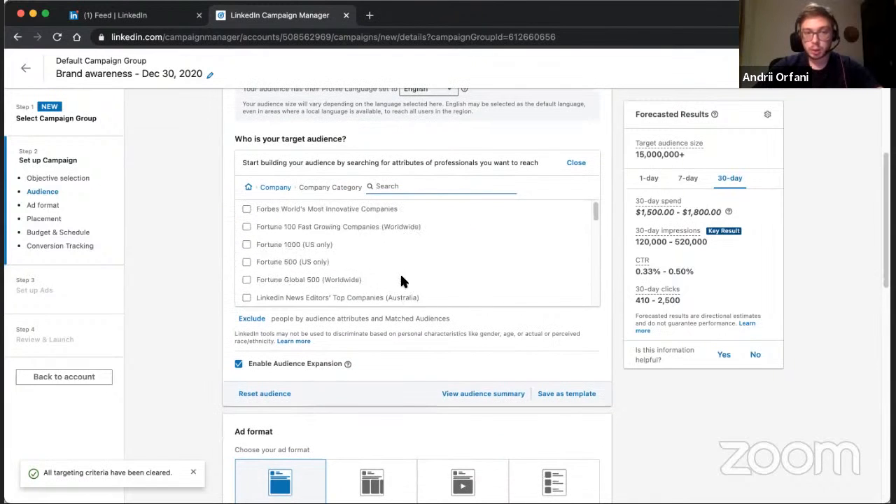
pyautogui.scroll(3, 196, 283)
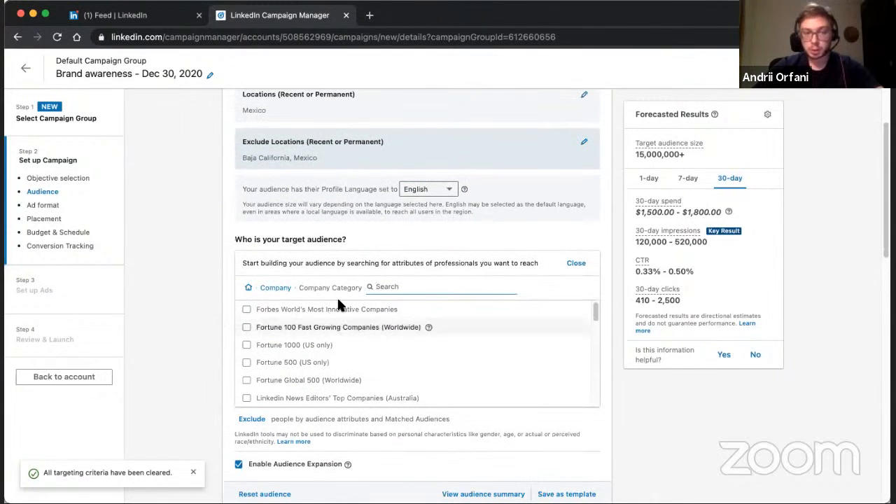
pyautogui.click(278, 289)
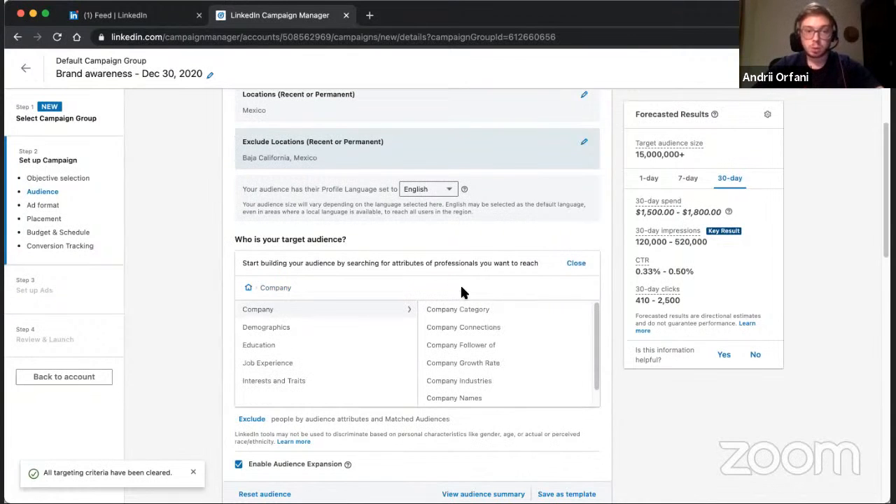
# Try targeting people currently working at Google by company name to check the forecasted audience size, and remove Google again.
pyautogui.scroll(-1, 518, 326)
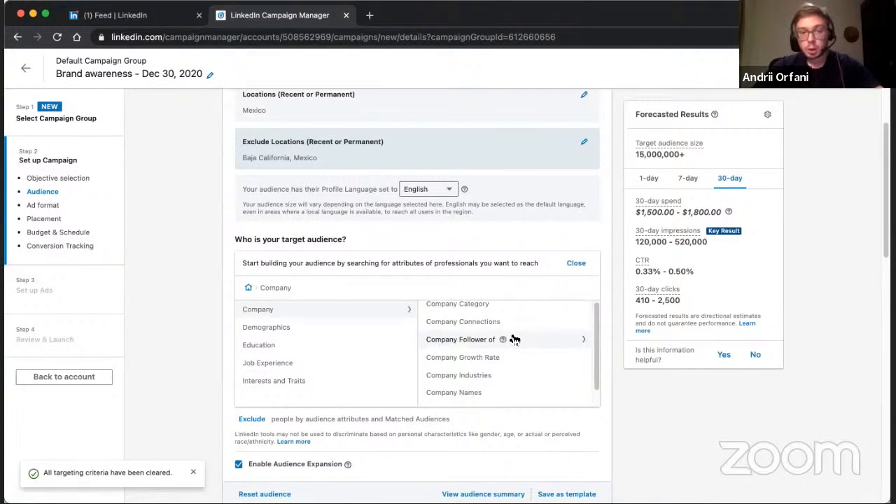
pyautogui.scroll(-1, 515, 339)
pyautogui.click(464, 382)
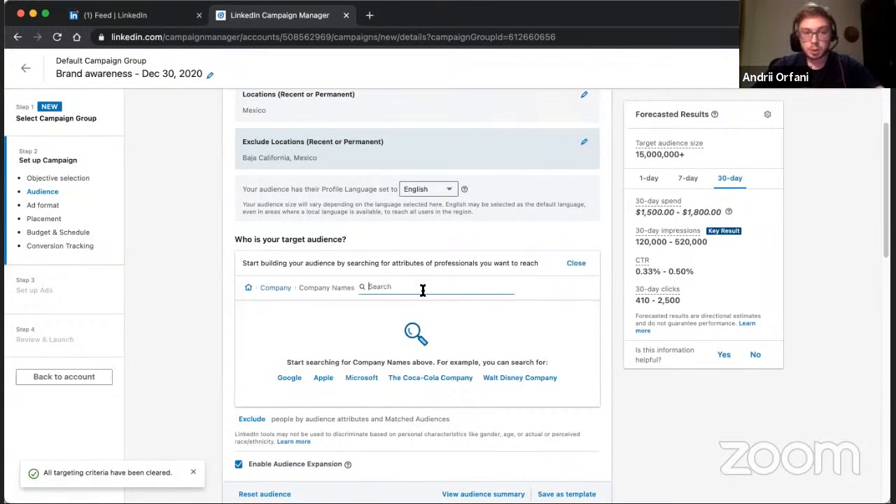
pyautogui.click(290, 377)
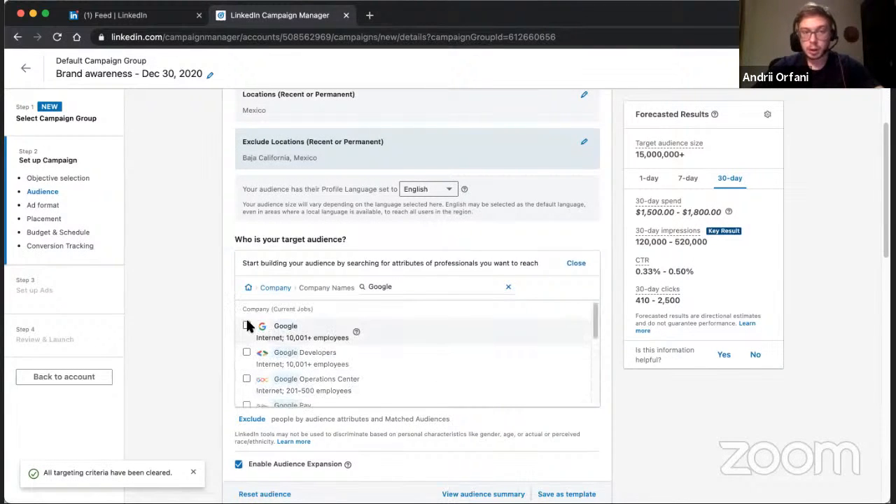
pyautogui.click(248, 327)
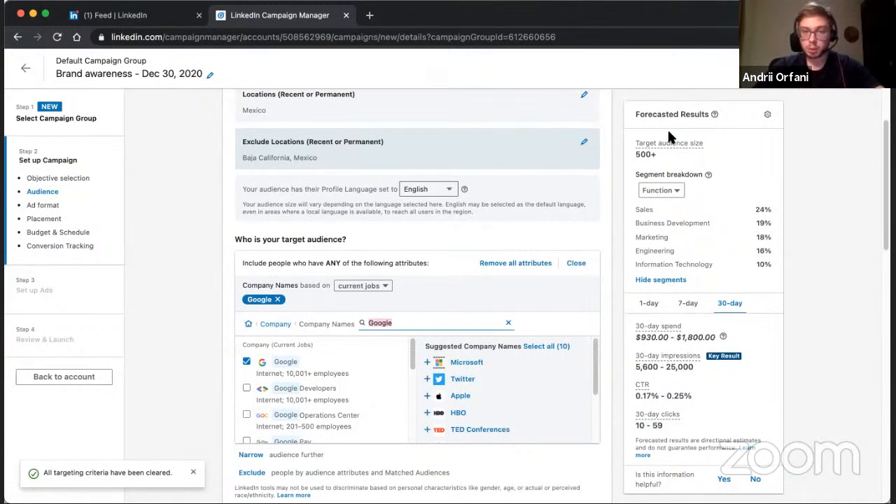
pyautogui.click(278, 301)
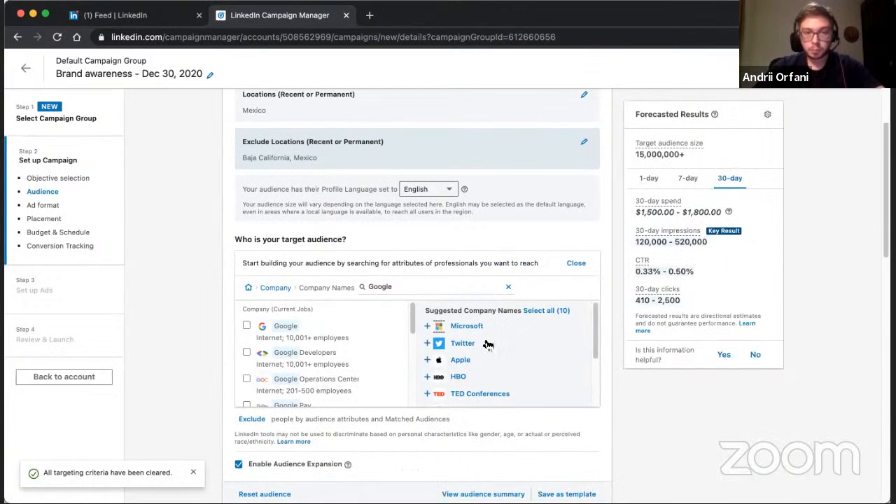
pyautogui.click(277, 288)
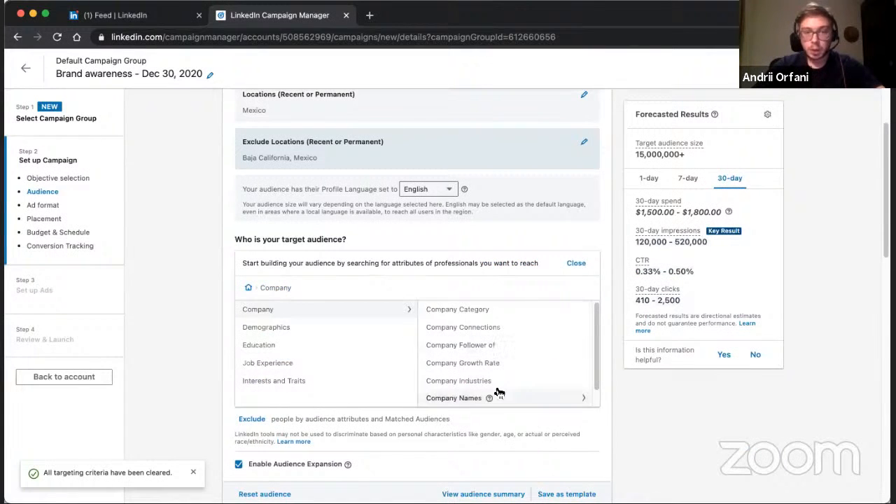
# Try targeting the company names Apple and APPLE TREE to compare the forecasted audience size, and remove both again.
pyautogui.scroll(-1, 498, 392)
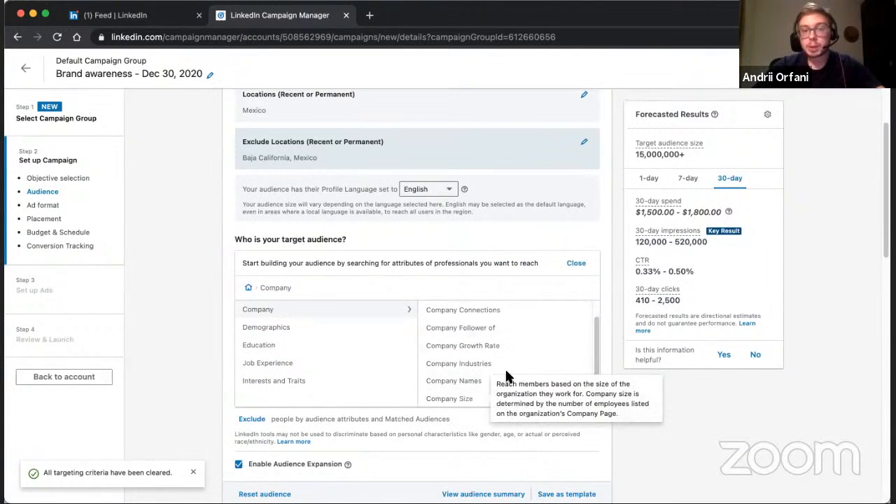
pyautogui.click(470, 387)
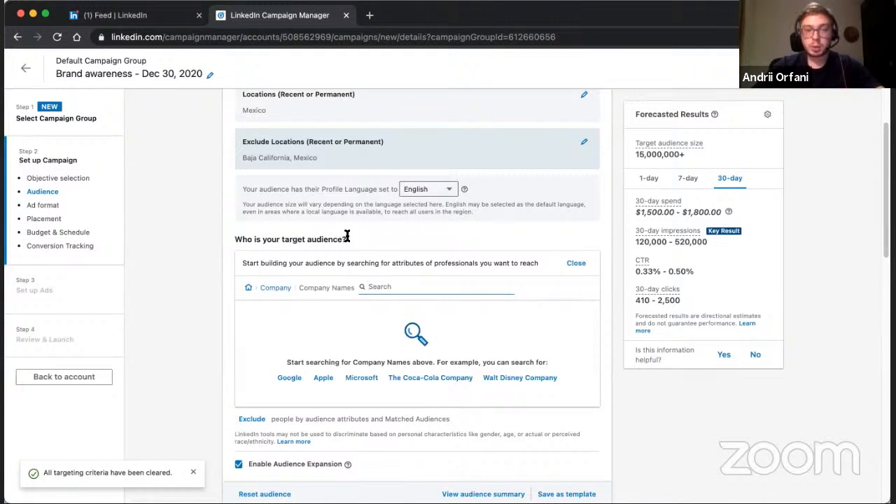
pyautogui.scroll(-2, 346, 237)
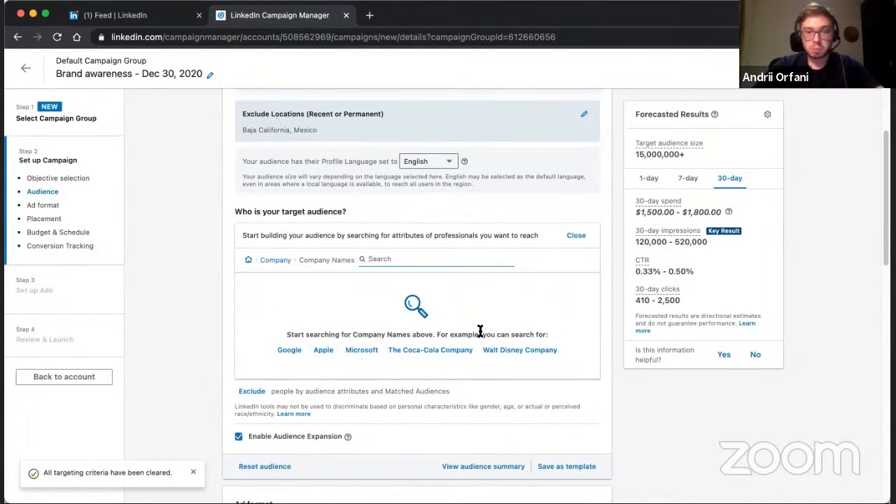
pyautogui.click(323, 350)
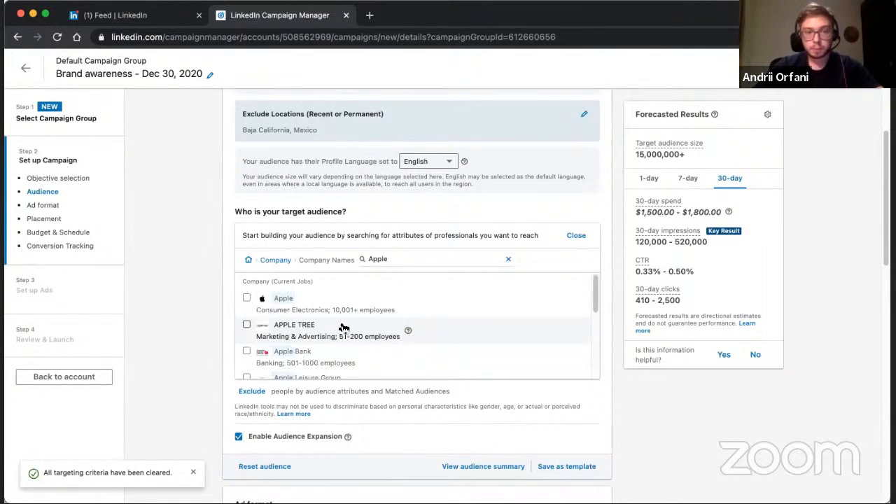
pyautogui.click(246, 300)
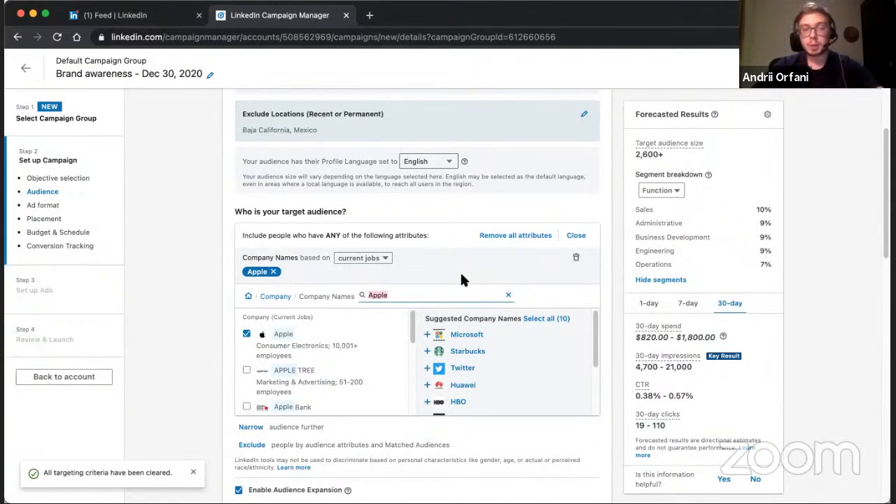
pyautogui.click(247, 369)
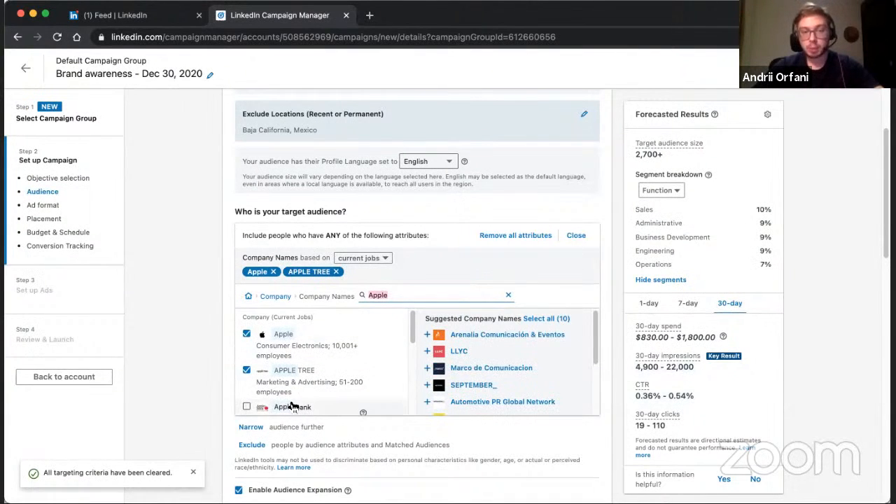
pyautogui.click(508, 295)
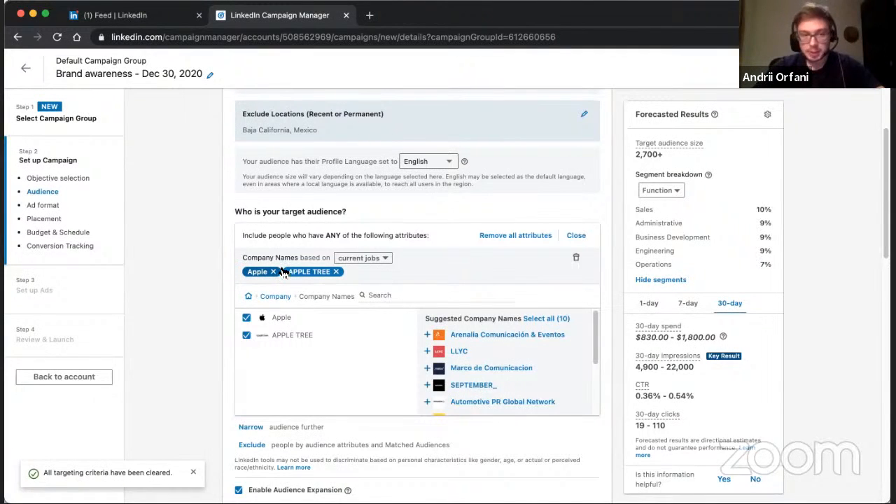
pyautogui.click(337, 273)
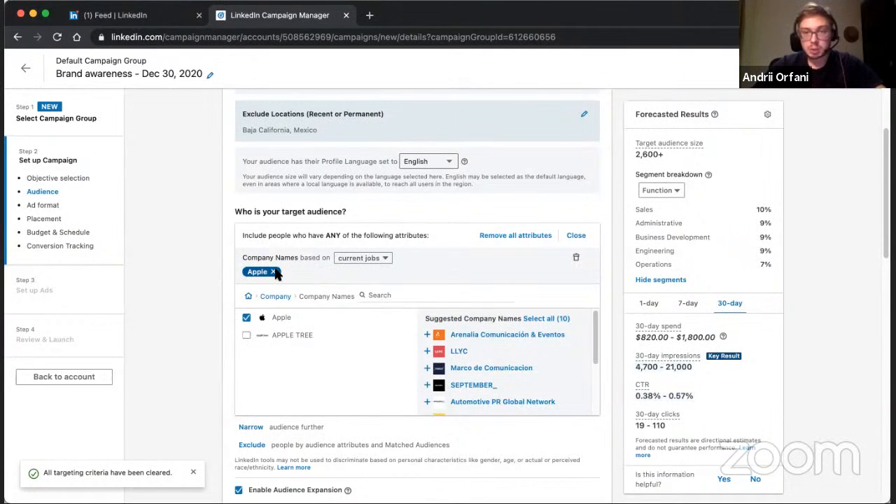
pyautogui.click(273, 272)
pyautogui.click(265, 260)
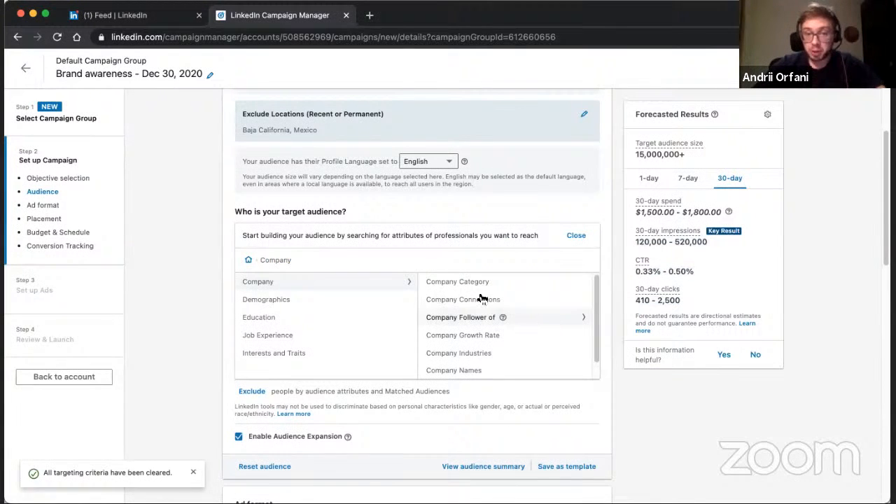
# Accept the non-discrimination certification for Member Age, try targeting ages 18 to 24, and deselect that range again.
pyautogui.click(332, 304)
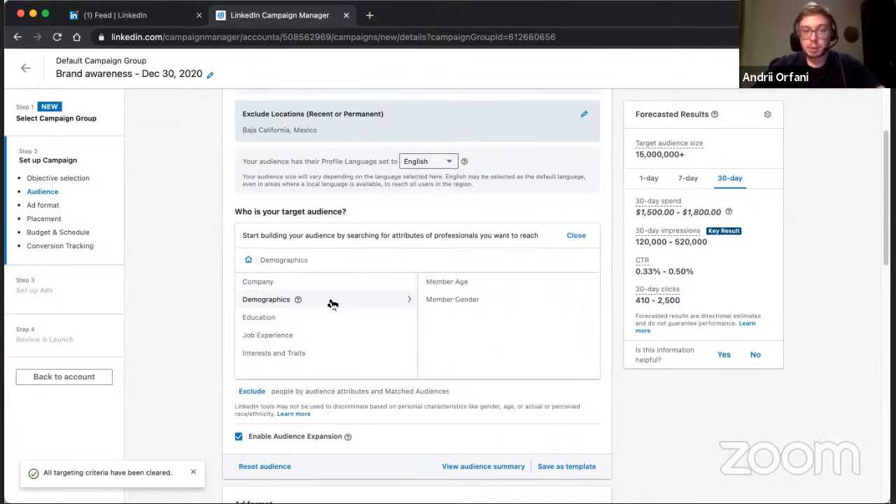
pyautogui.click(446, 281)
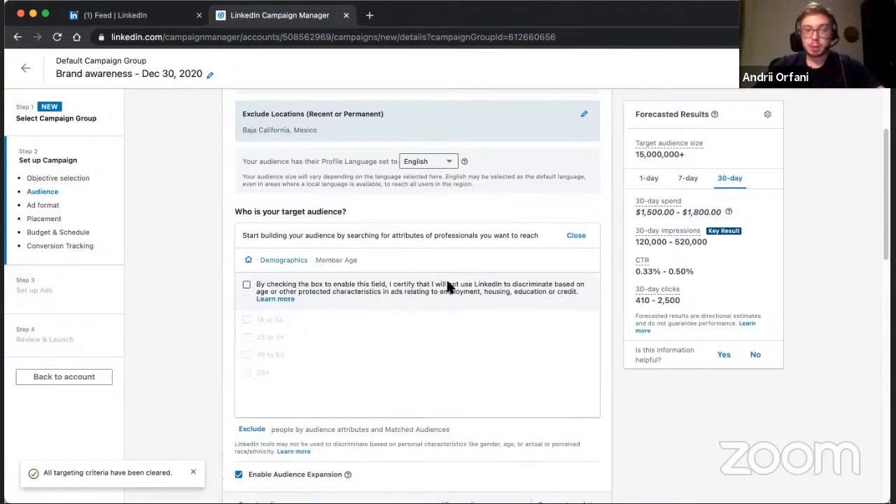
pyautogui.click(245, 284)
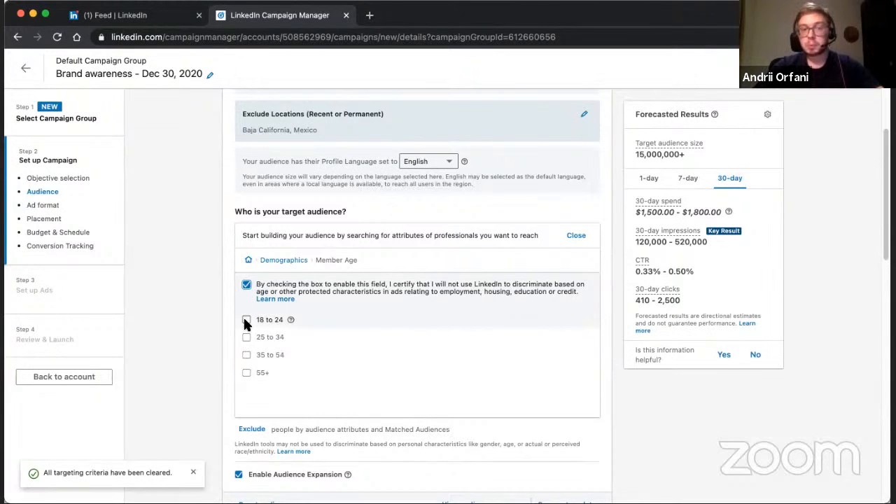
pyautogui.click(246, 320)
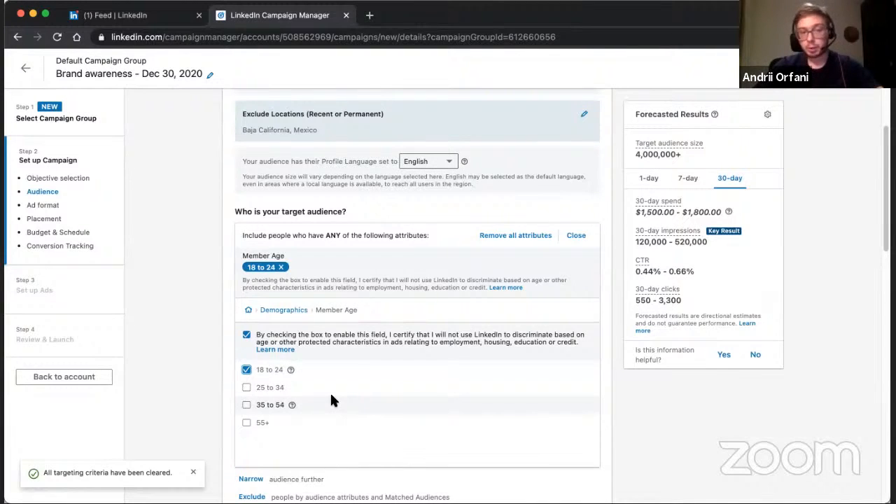
pyautogui.click(246, 370)
pyautogui.click(283, 260)
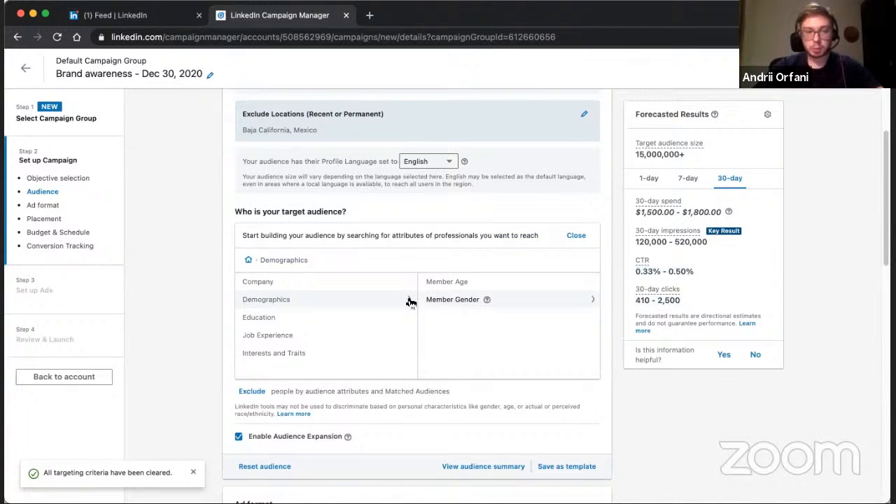
# Add Bachelor's degree from the Education Degrees attributes to the target audience.
pyautogui.click(325, 321)
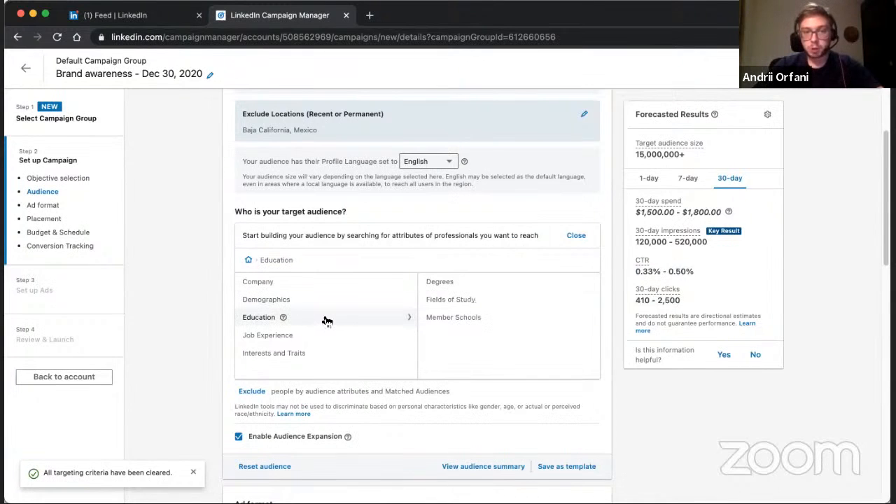
pyautogui.click(443, 282)
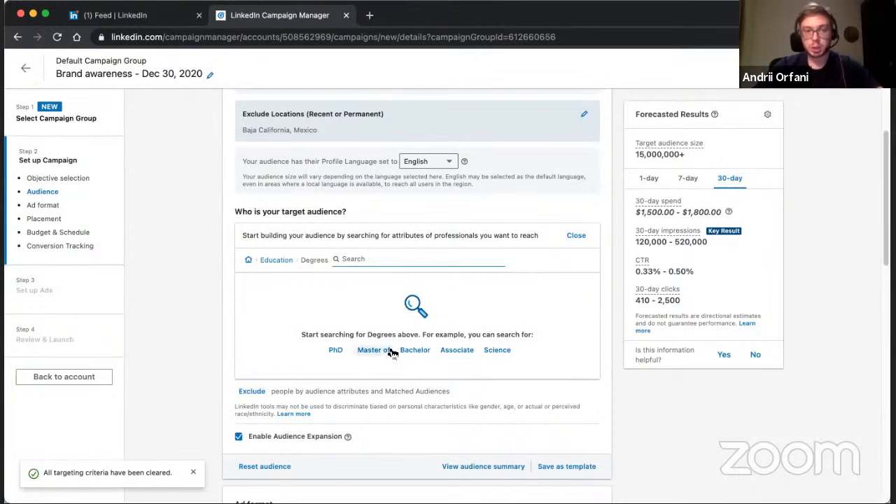
pyautogui.click(416, 350)
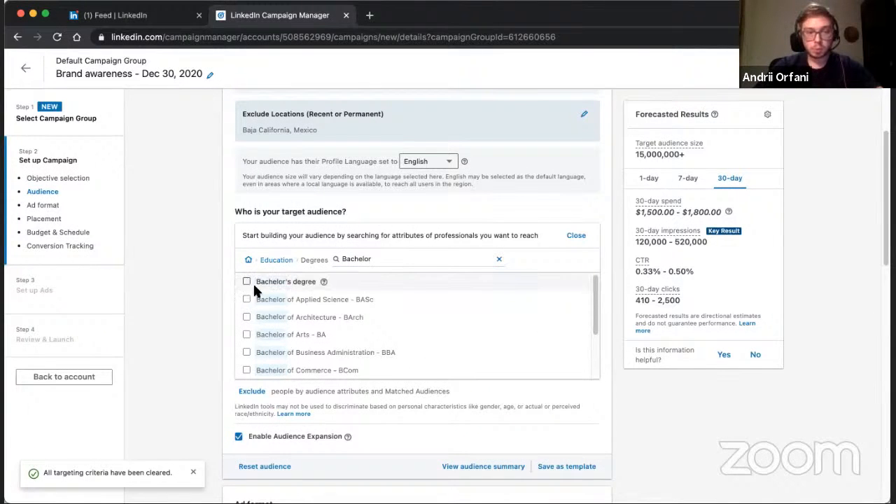
pyautogui.scroll(-2, 260, 295)
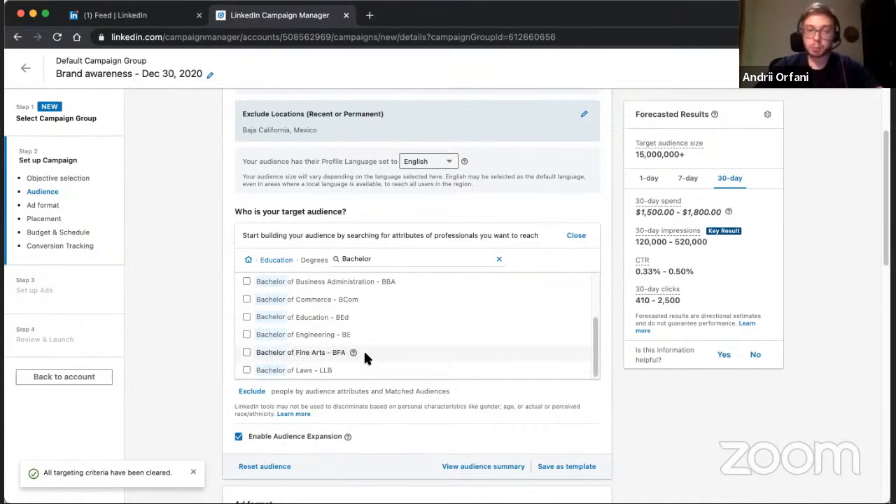
pyautogui.scroll(3, 371, 337)
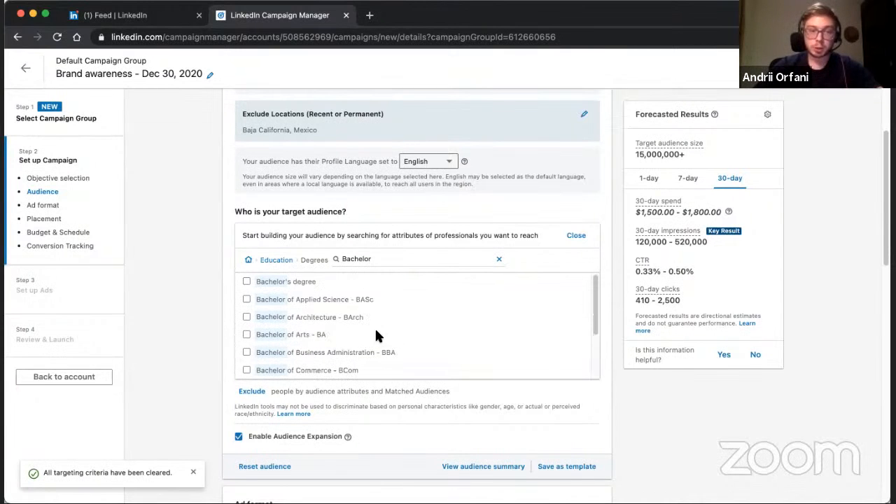
pyautogui.click(246, 281)
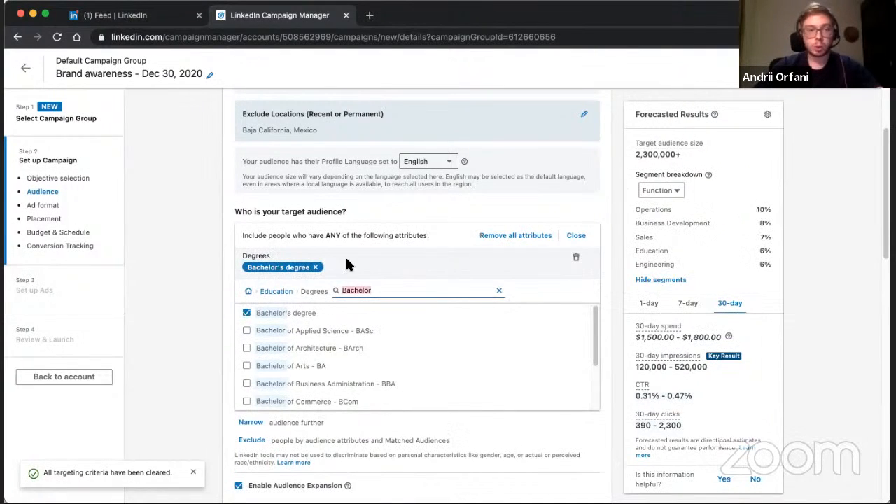
# Add Marketing as a field of study to the included audience attributes.
pyautogui.click(249, 292)
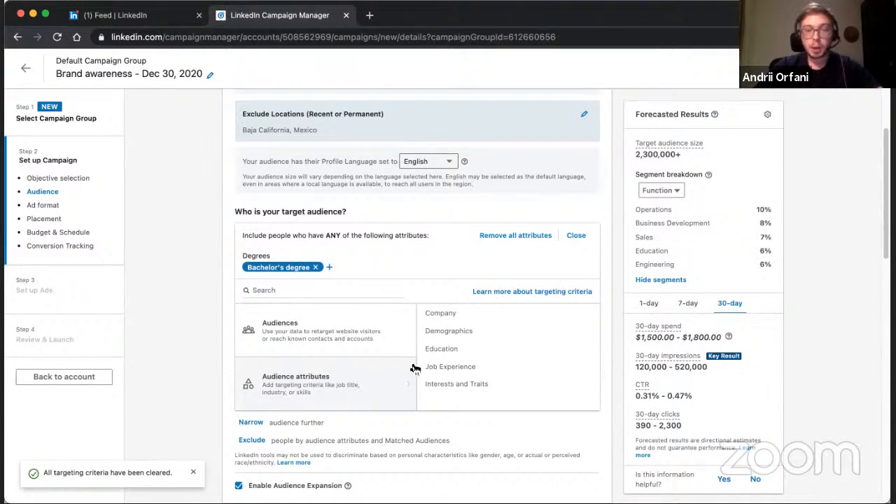
pyautogui.click(448, 352)
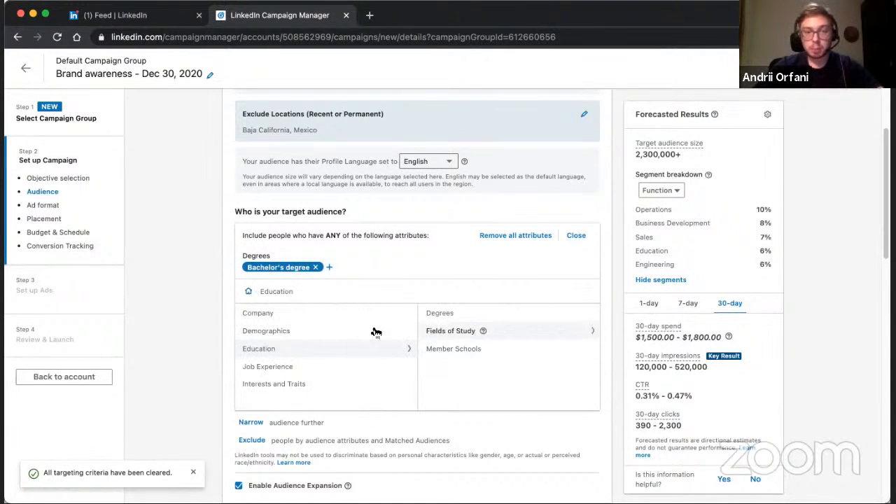
pyautogui.click(465, 335)
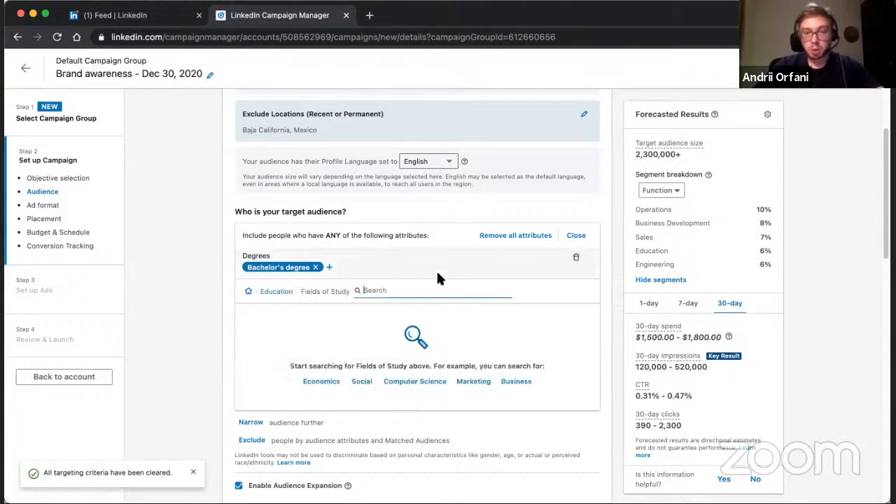
pyautogui.click(462, 381)
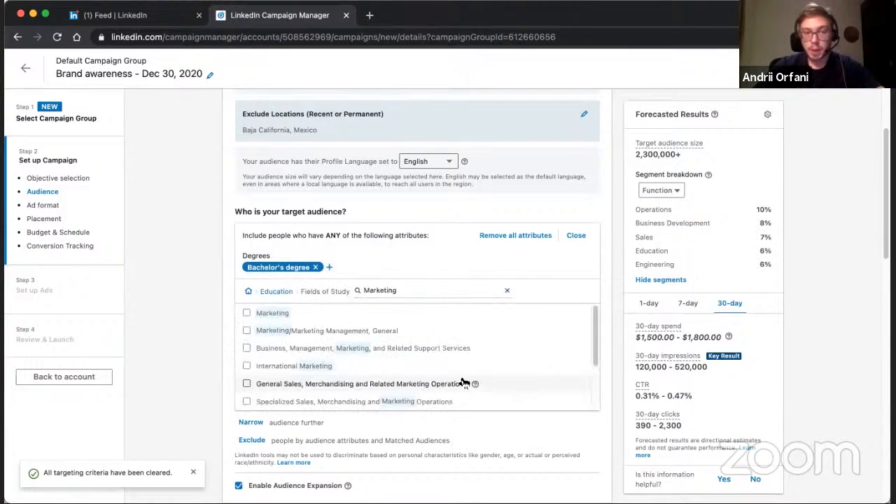
pyautogui.click(246, 314)
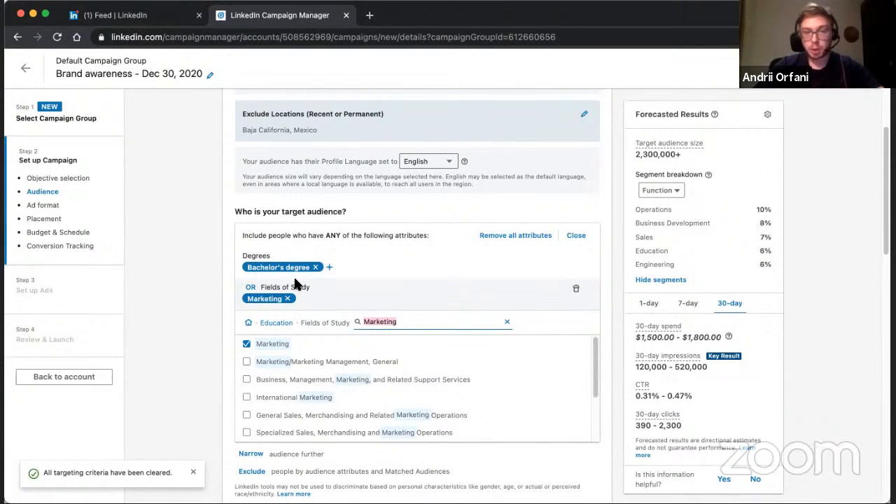
# Look through the Job Functions available under the Job Experience attributes.
pyautogui.click(249, 323)
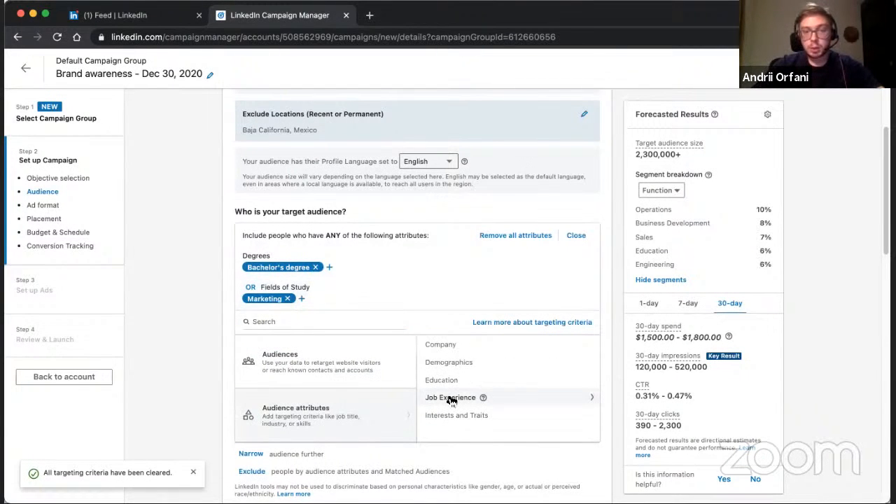
pyautogui.click(452, 399)
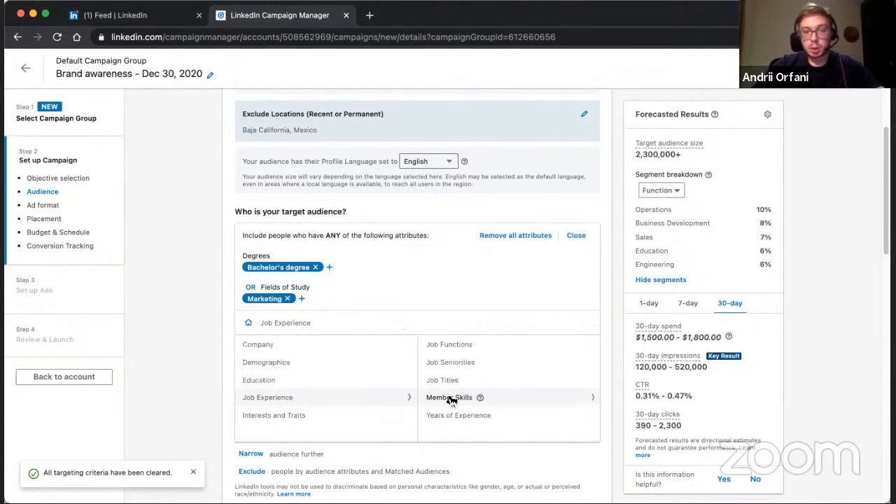
pyautogui.click(498, 344)
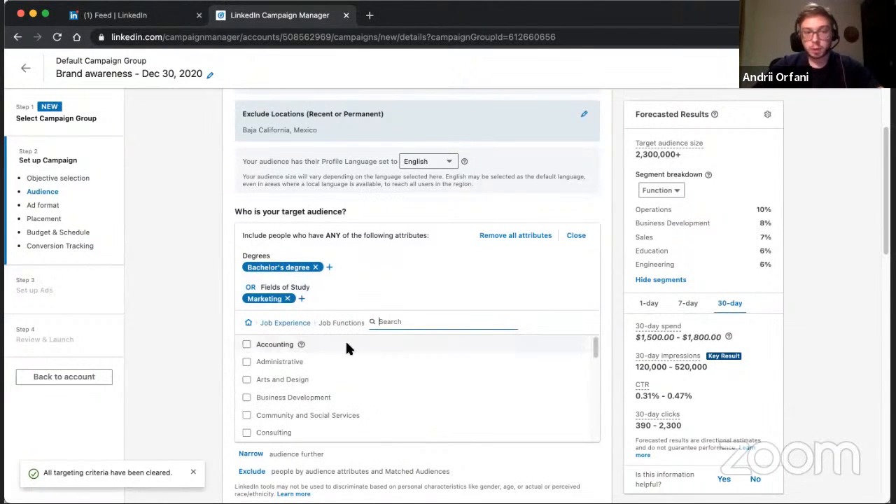
pyautogui.scroll(-2, 325, 415)
pyautogui.scroll(-4, 326, 413)
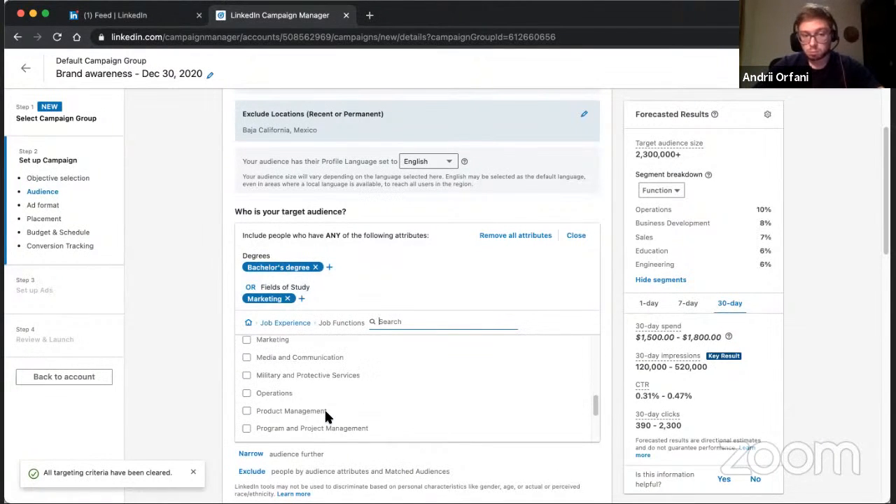
pyautogui.click(282, 322)
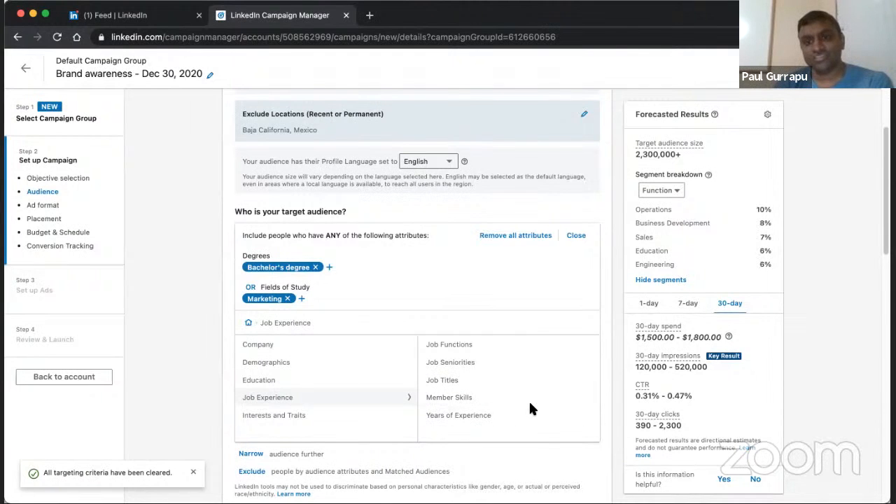
# Try targeting the current job title Chief Executive Officer, review the suggested job titles, and deselect it again.
pyautogui.click(533, 380)
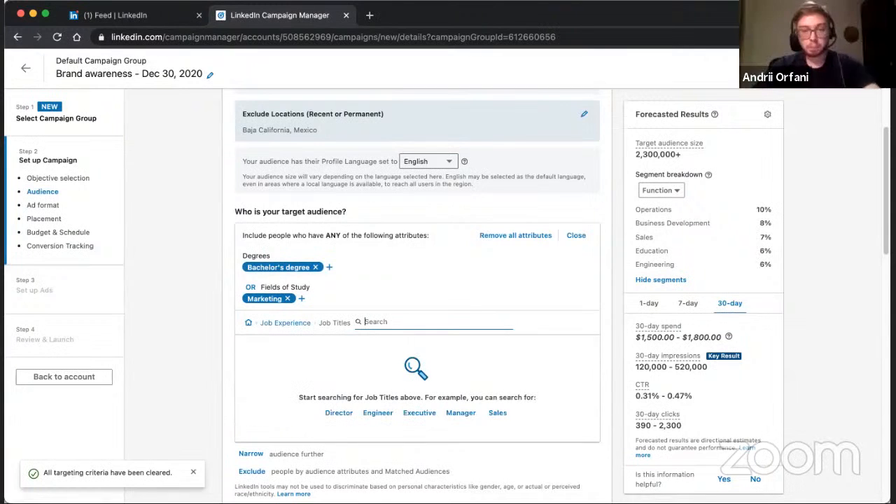
pyautogui.write('ceo')
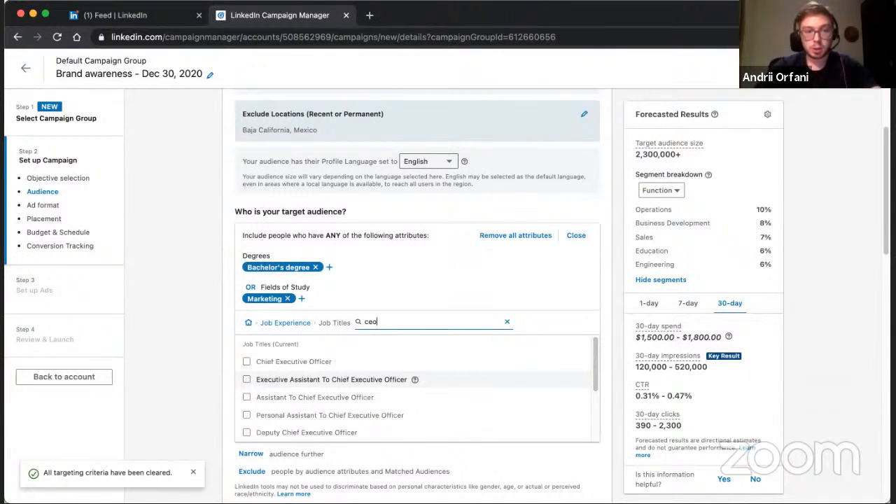
pyautogui.click(247, 361)
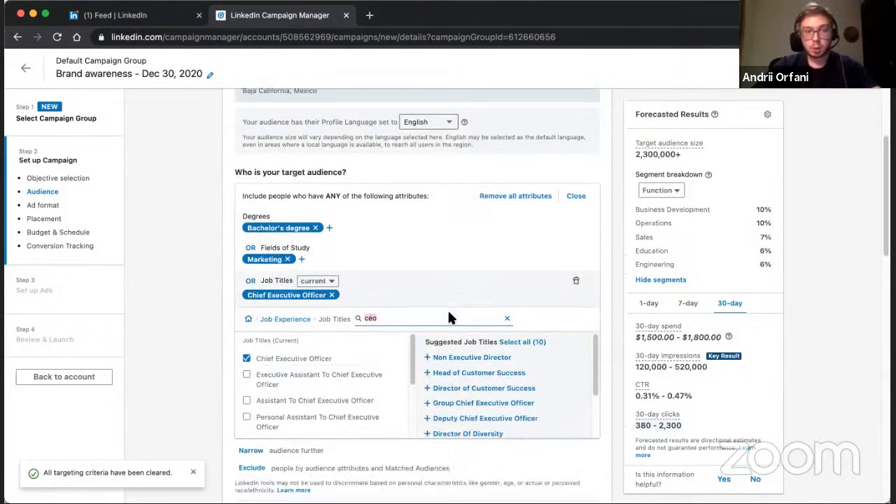
pyautogui.scroll(-1, 450, 319)
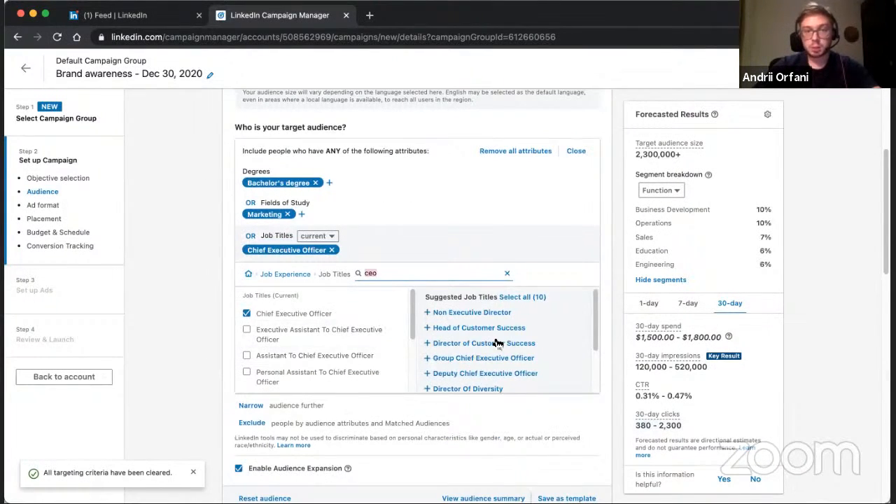
pyautogui.scroll(-3, 510, 340)
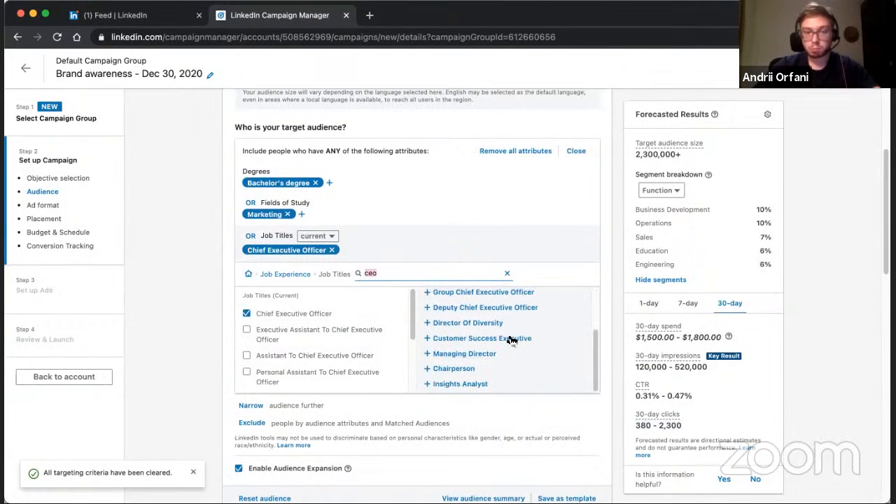
pyautogui.scroll(3, 465, 364)
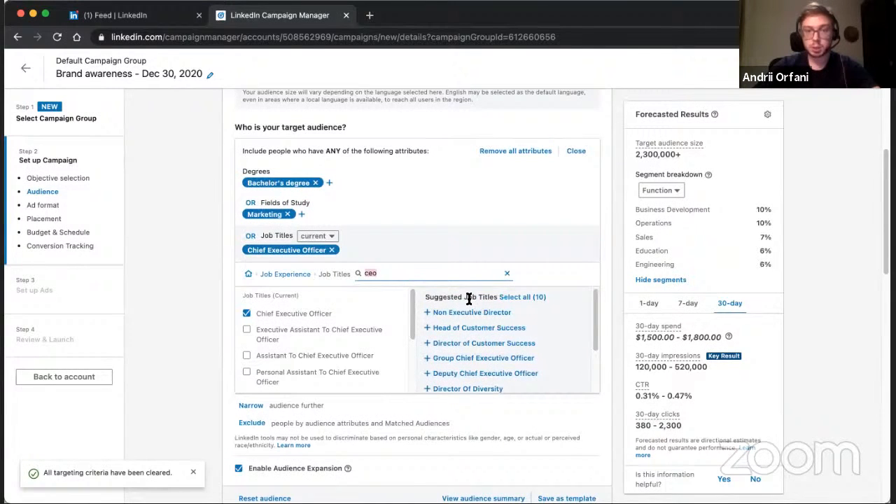
pyautogui.click(247, 313)
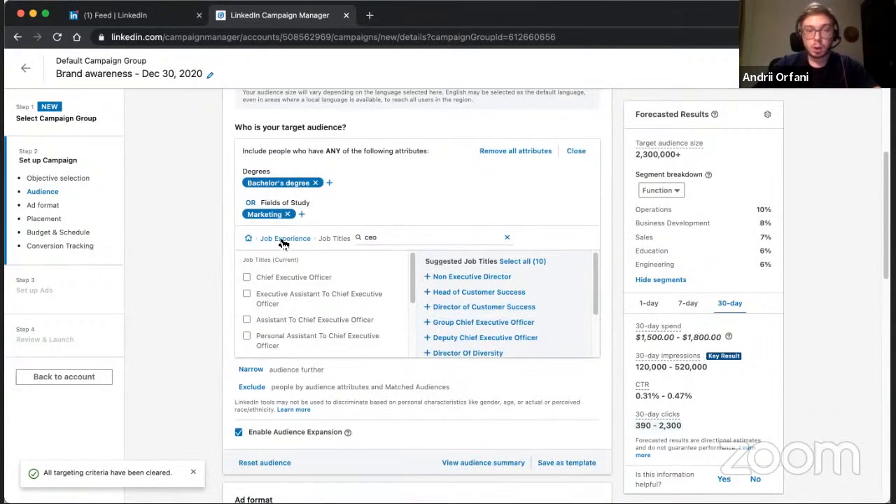
# Look through the targeting options for Years of Experience, Member Interests and Member Traits.
pyautogui.click(284, 239)
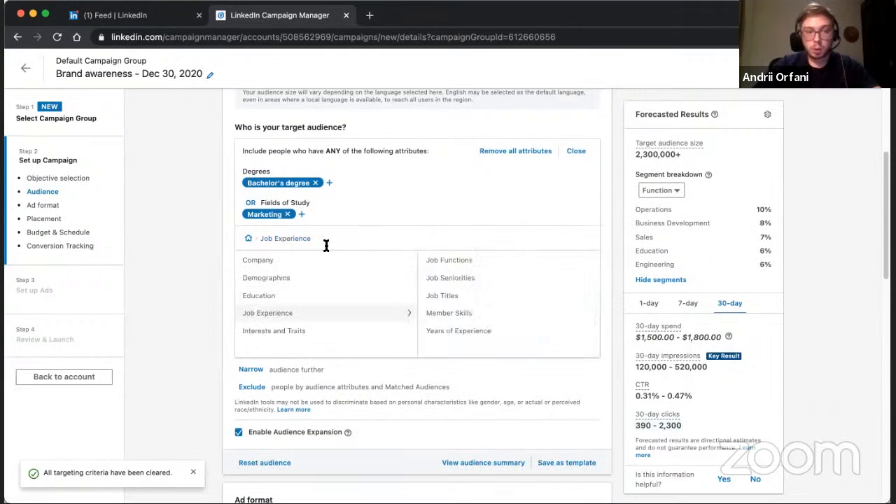
pyautogui.click(462, 332)
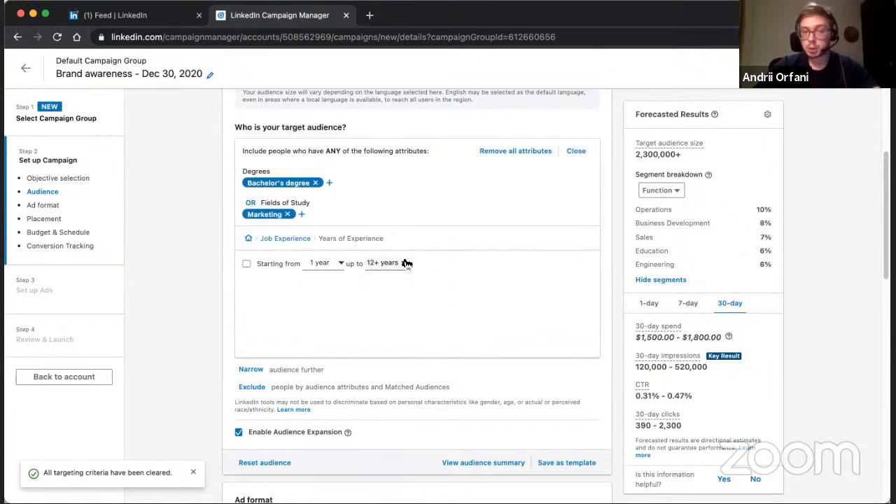
pyautogui.click(292, 238)
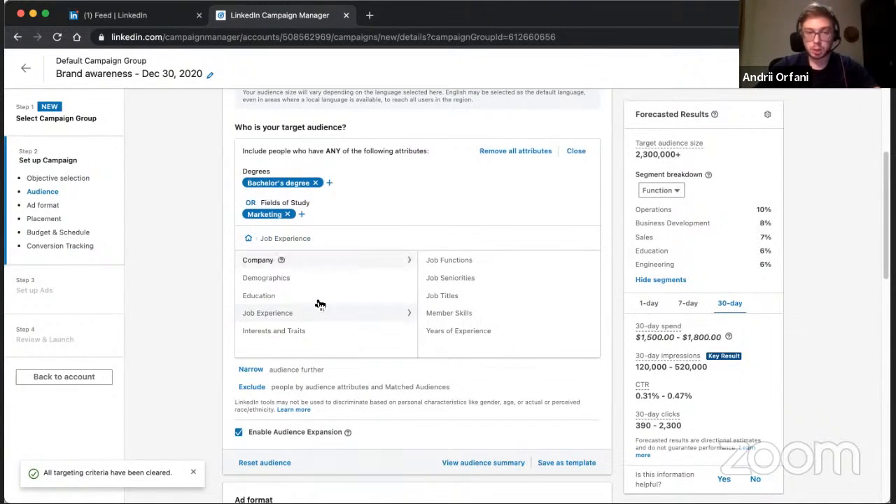
pyautogui.click(286, 335)
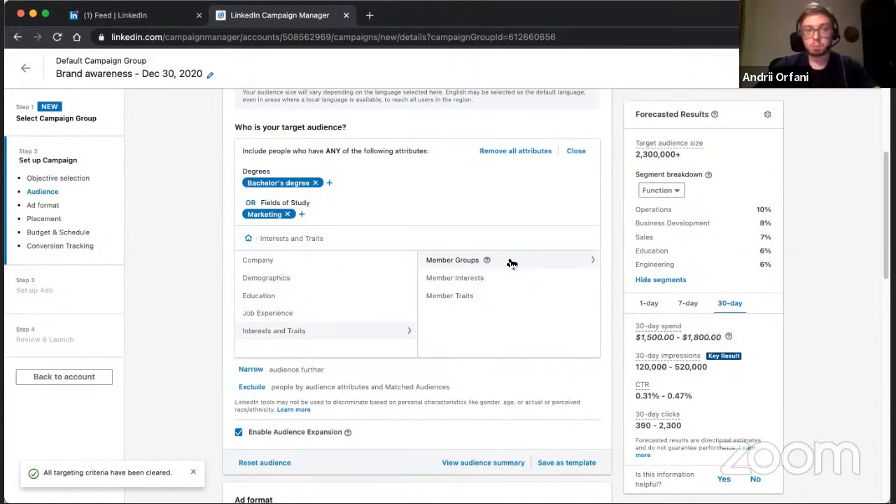
pyautogui.click(456, 280)
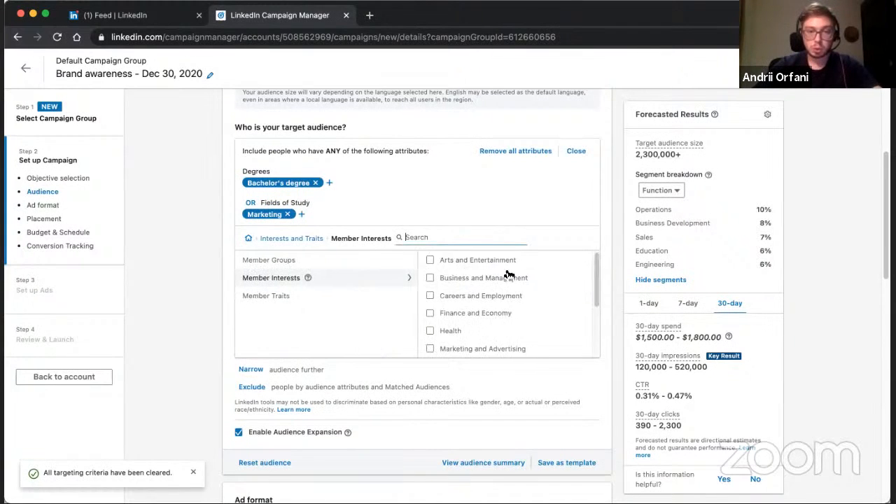
pyautogui.scroll(-3, 474, 266)
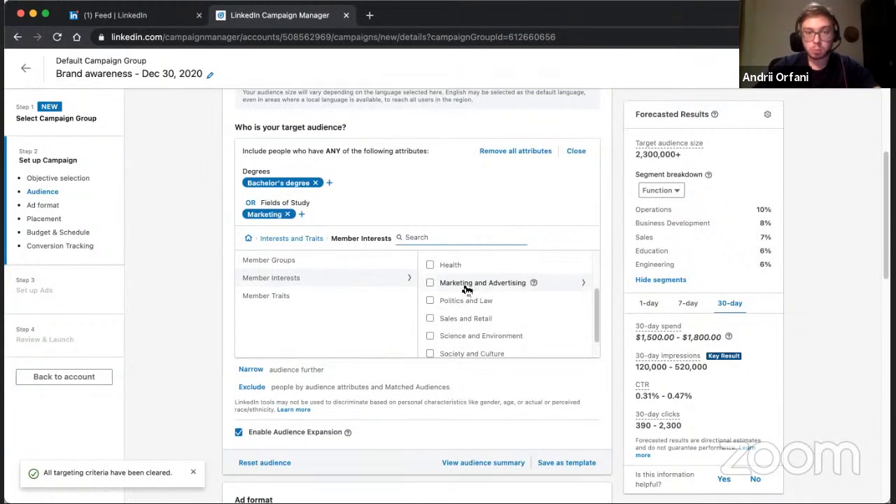
pyautogui.click(317, 238)
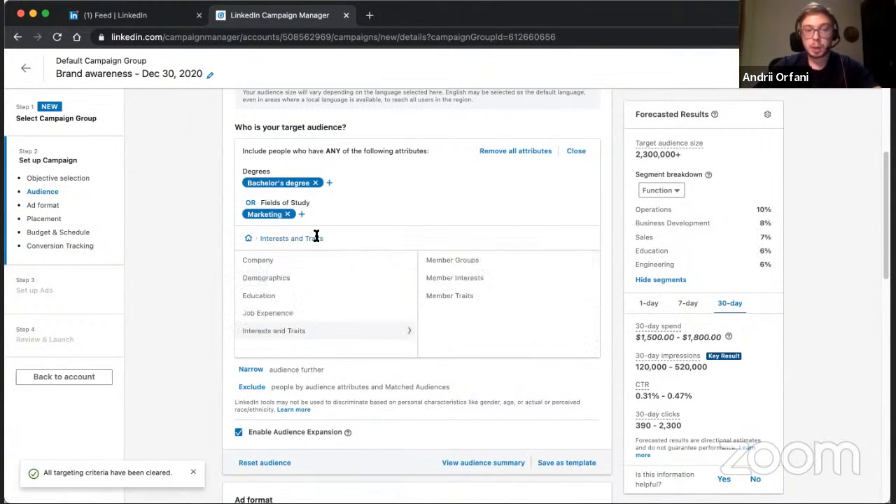
pyautogui.click(517, 301)
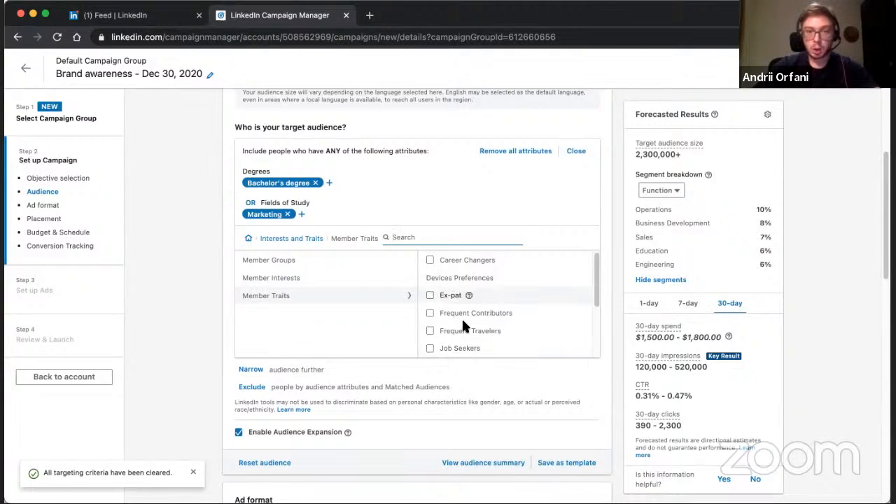
pyautogui.scroll(2, 462, 324)
pyautogui.scroll(-1, 462, 321)
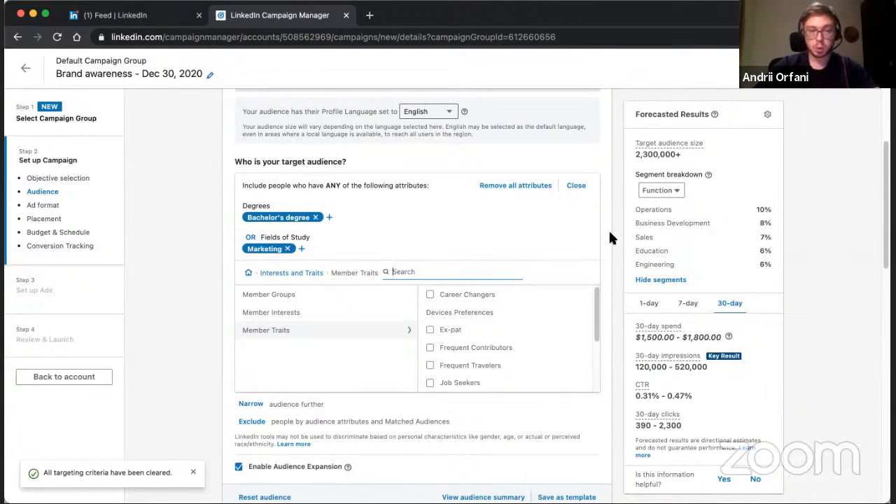
# Narrow the audience further to people who also have the Career Changers member trait.
pyautogui.scroll(-1, 610, 238)
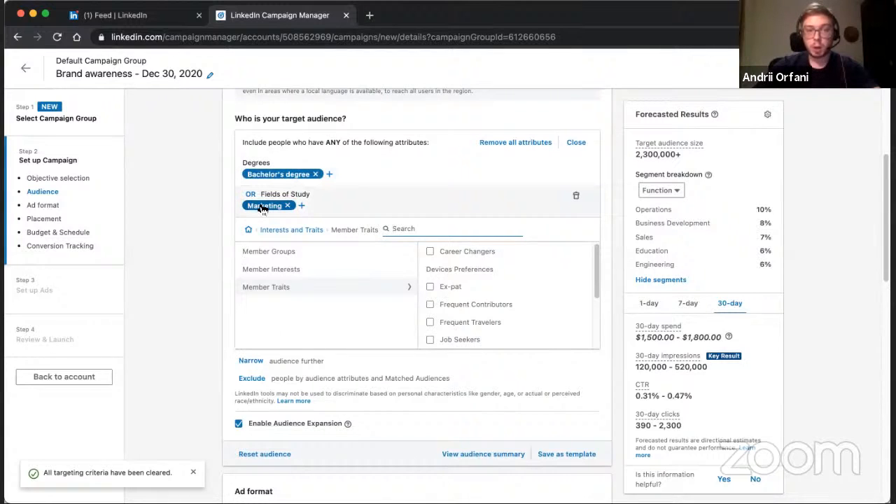
pyautogui.click(249, 361)
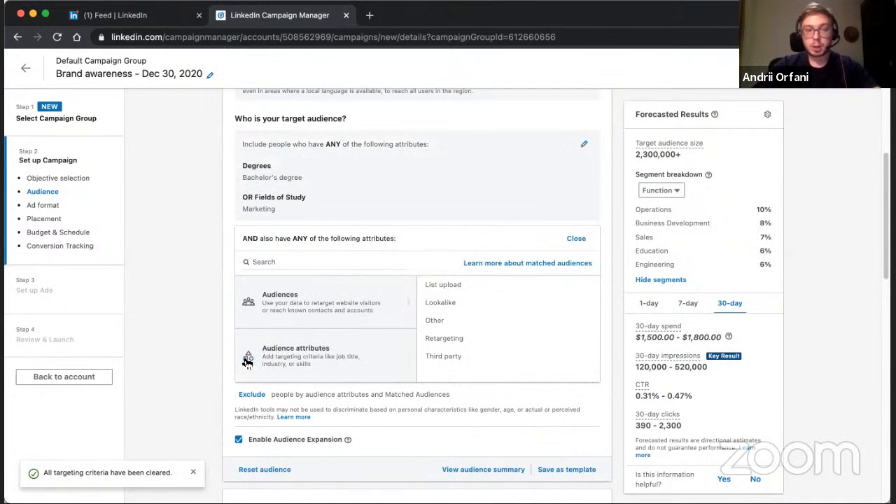
pyautogui.click(318, 358)
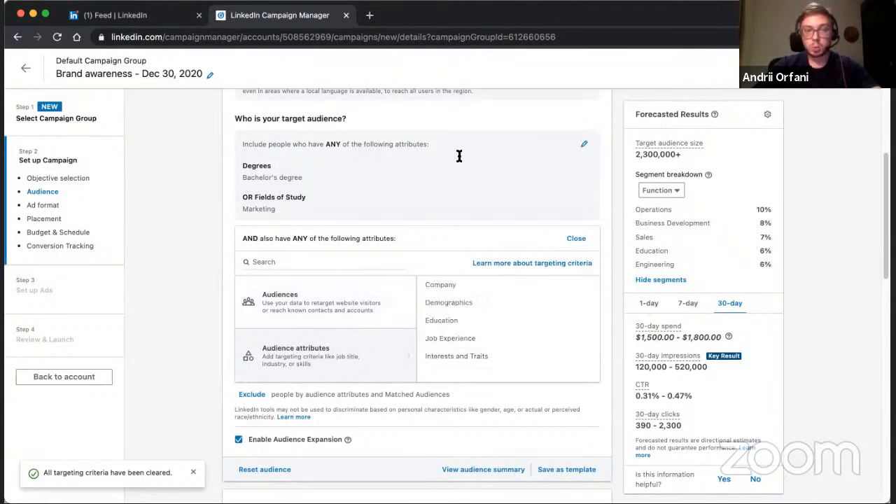
pyautogui.click(449, 358)
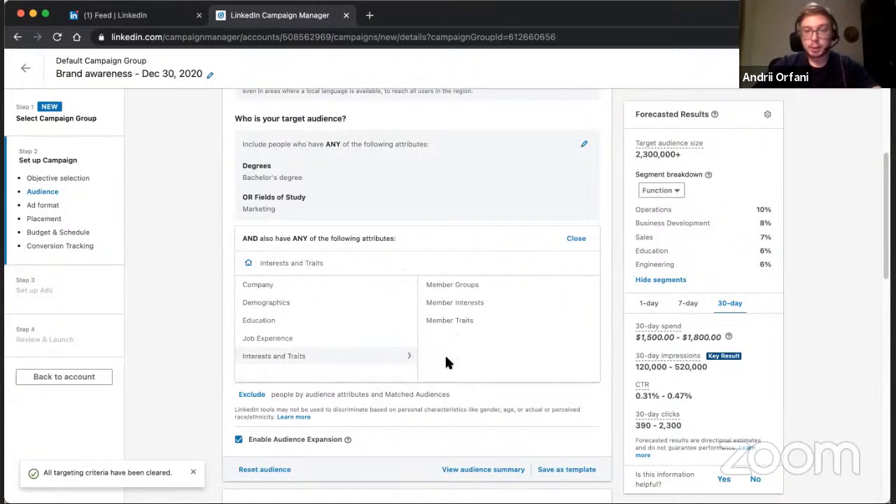
pyautogui.click(466, 322)
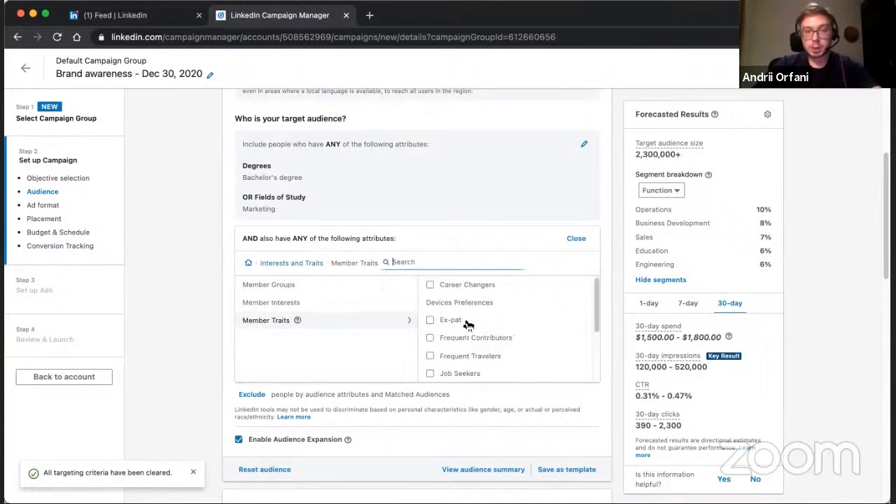
pyautogui.click(428, 284)
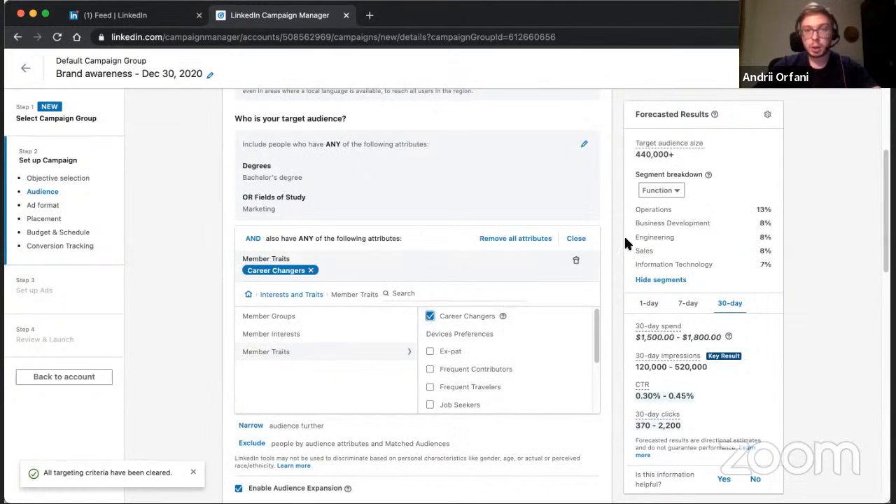
# Examine the forecasted target audience size, the other Member Traits options and the combined audience criteria.
pyautogui.moveTo(636, 155); pyautogui.dragTo(669, 155)
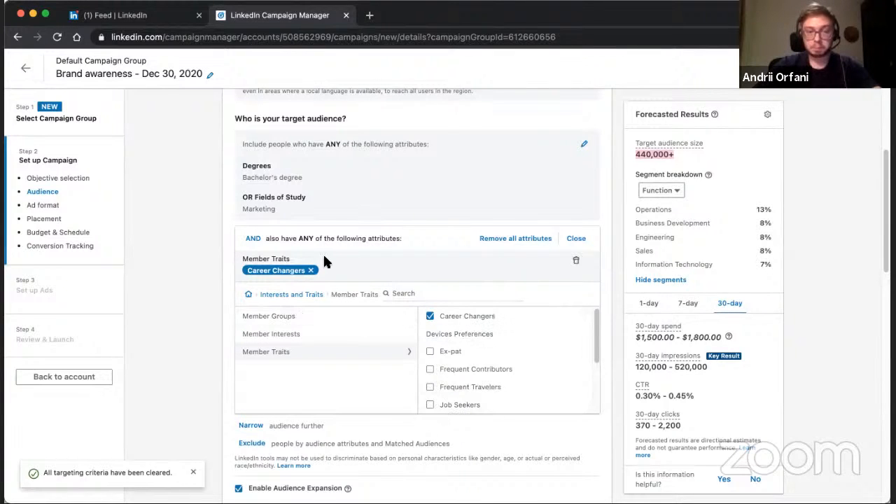
pyautogui.scroll(-2, 322, 260)
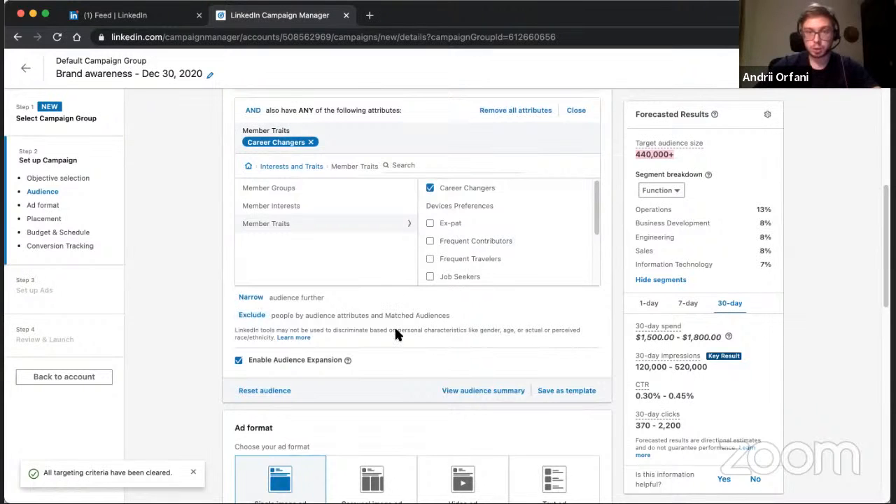
pyautogui.scroll(2, 396, 335)
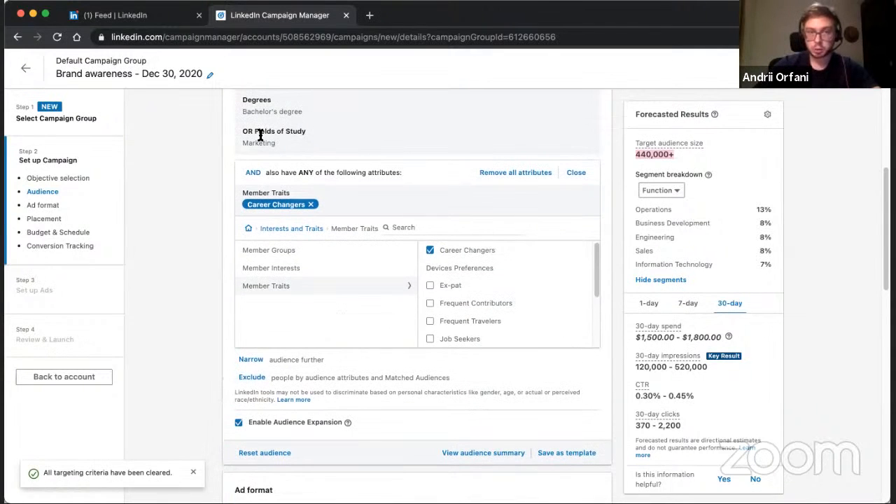
pyautogui.scroll(-2, 424, 327)
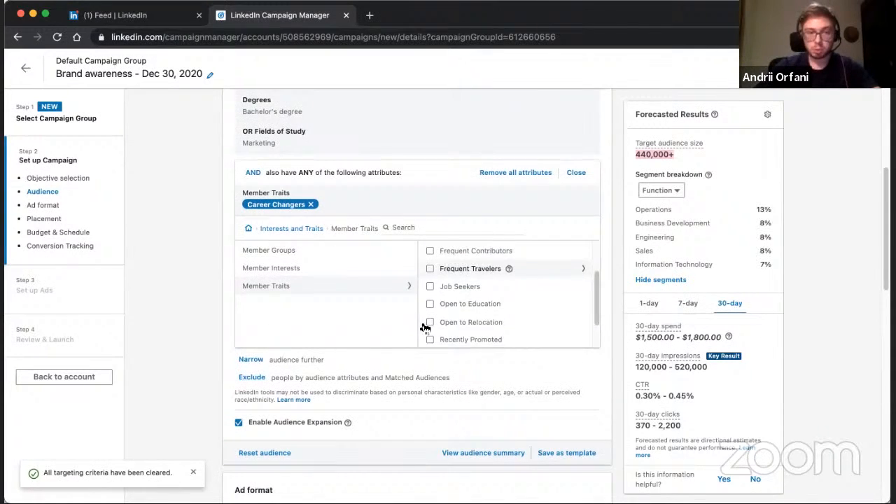
pyautogui.scroll(-3, 408, 379)
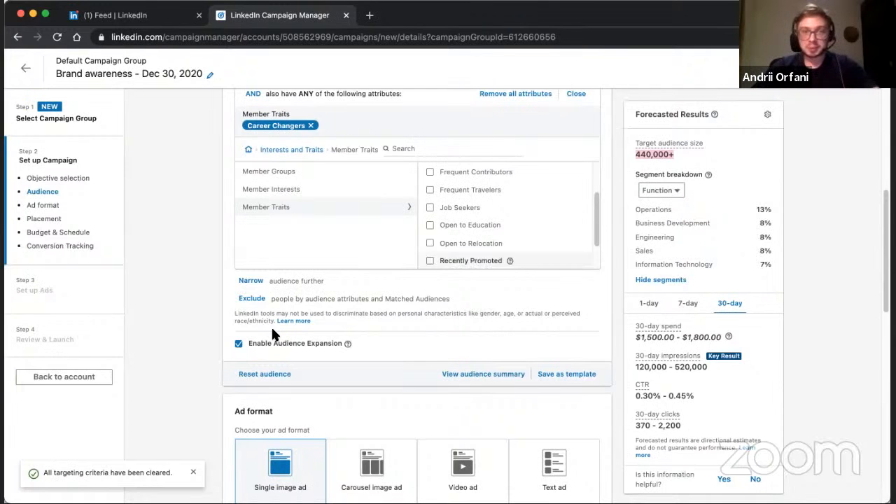
pyautogui.moveTo(595, 206); pyautogui.dragTo(600, 145)
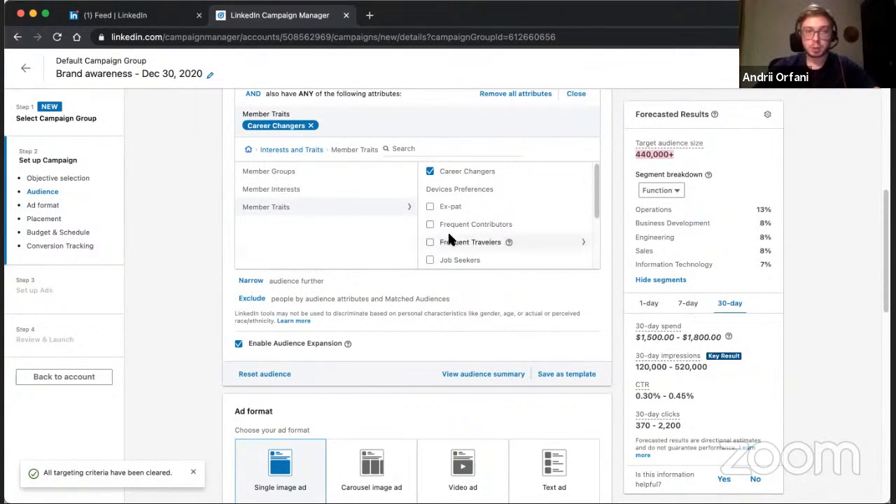
pyautogui.scroll(-3, 537, 208)
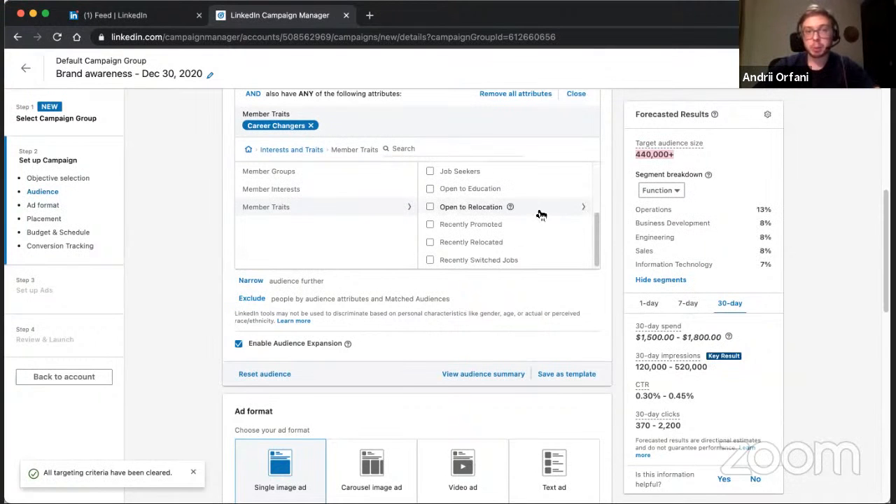
pyautogui.scroll(3, 421, 204)
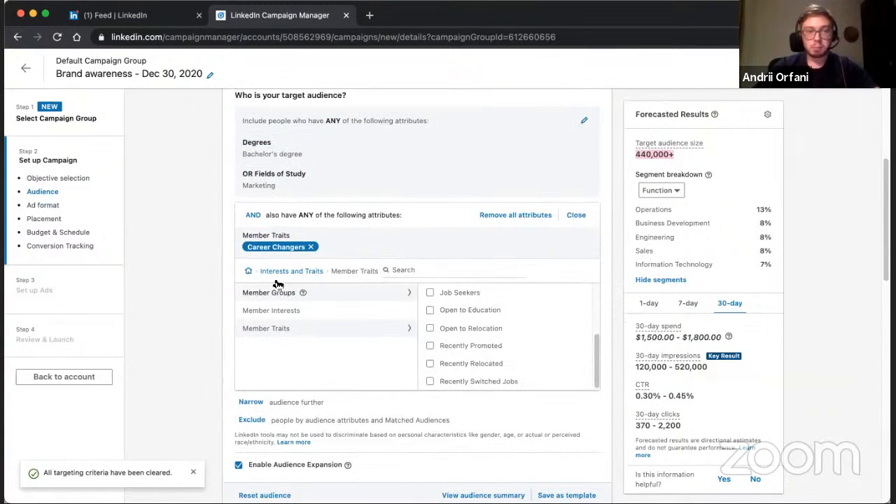
pyautogui.scroll(2, 278, 284)
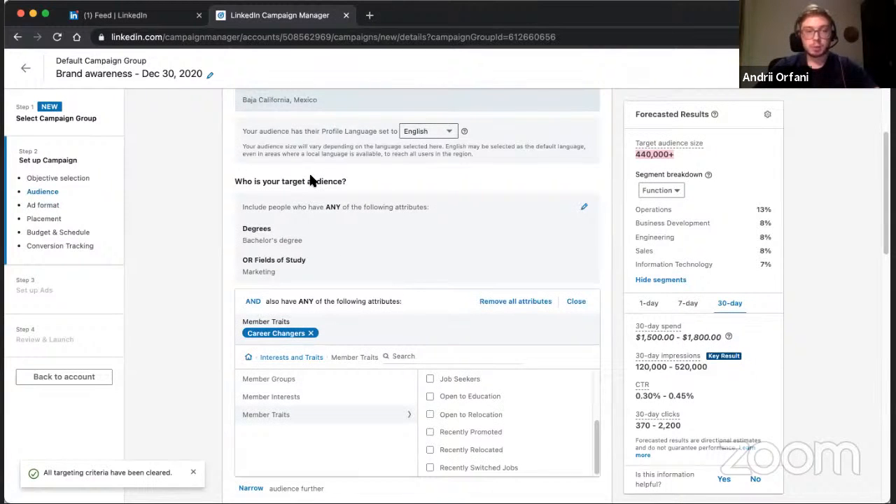
pyautogui.scroll(-3, 452, 203)
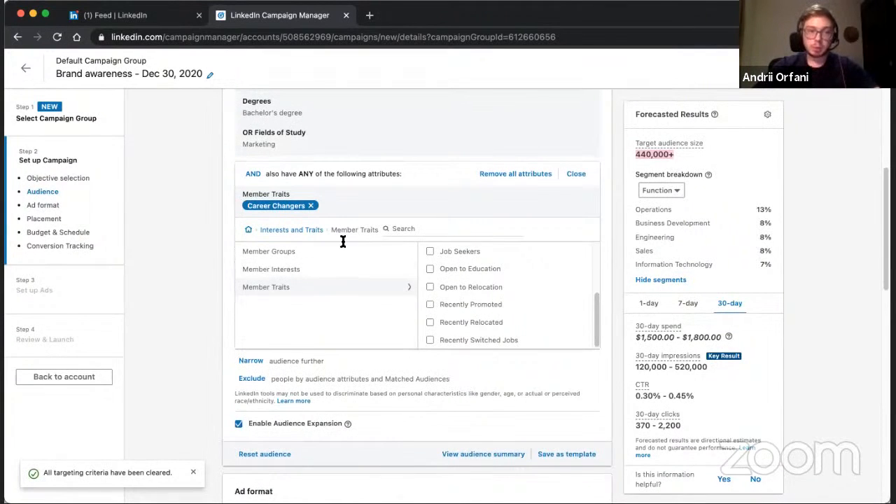
pyautogui.scroll(1, 306, 175)
pyautogui.scroll(4, 306, 176)
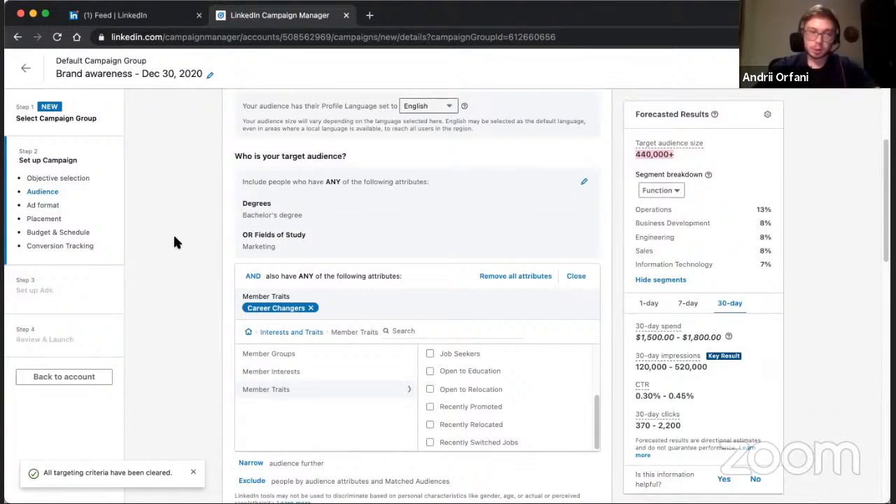
# Turn off Audience Expansion for the campaign audience.
pyautogui.scroll(-5, 175, 242)
pyautogui.scroll(-2, 175, 242)
pyautogui.scroll(-2, 175, 241)
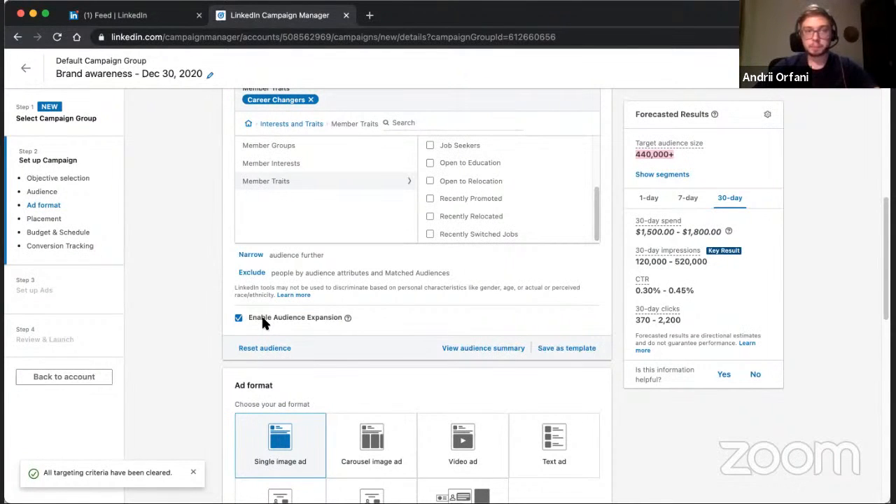
pyautogui.scroll(3, 277, 263)
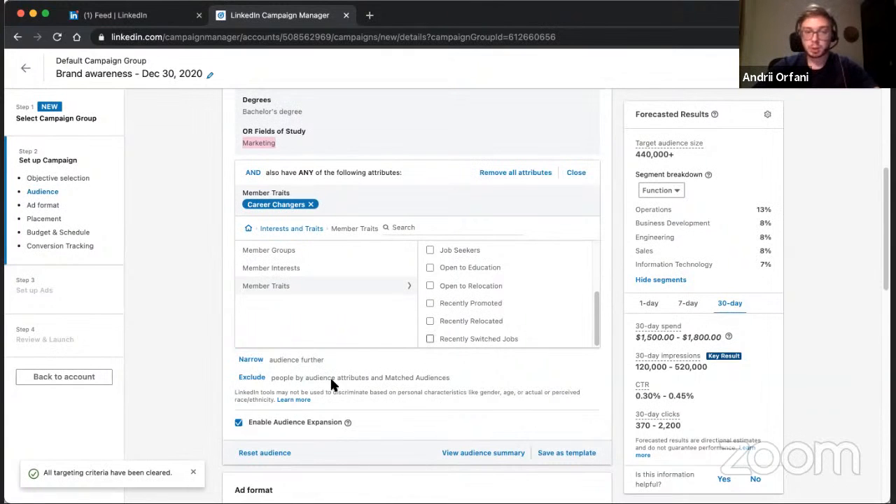
pyautogui.click(238, 423)
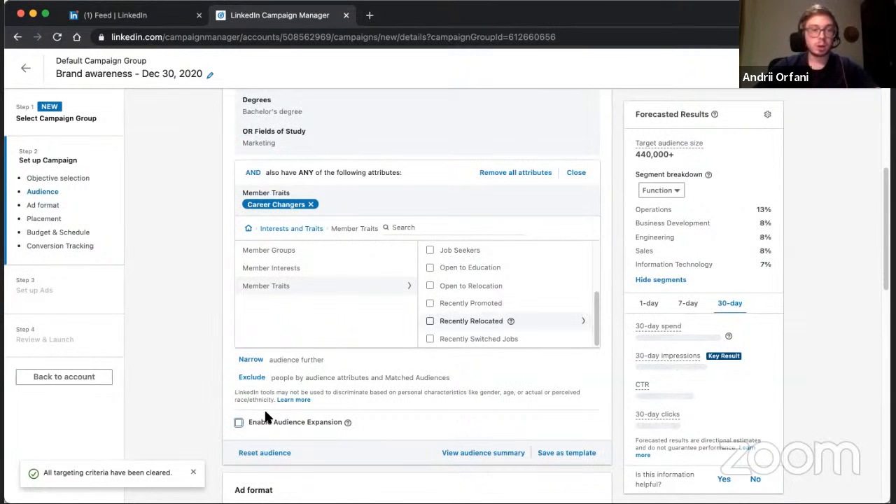
# Open the form for saving the audience as a template, review the audience criteria and check the list of saved audiences.
pyautogui.scroll(-3, 267, 418)
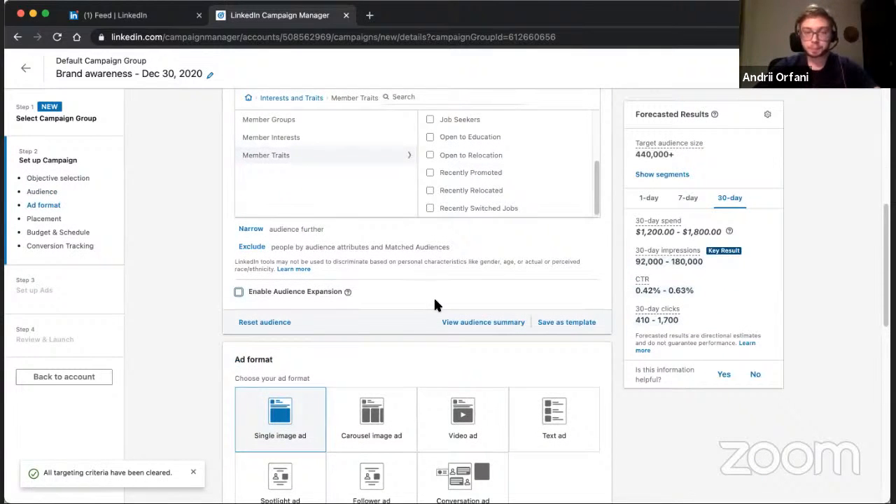
pyautogui.click(568, 325)
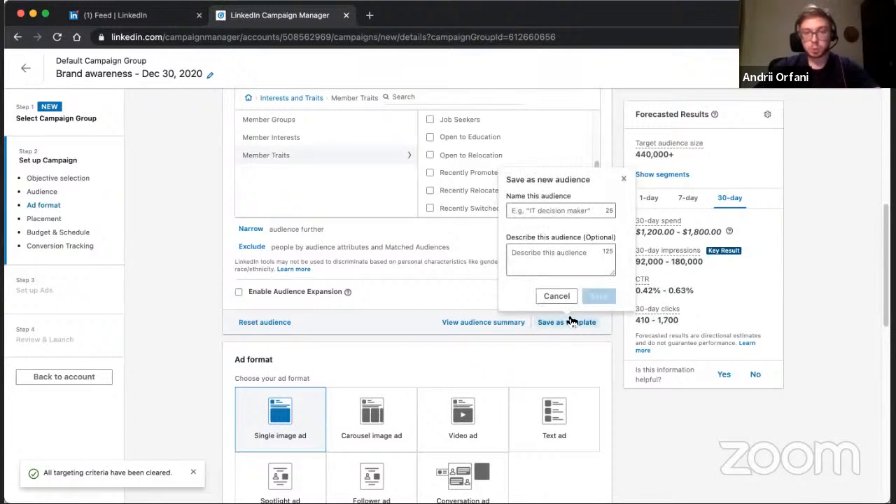
pyautogui.scroll(3, 439, 312)
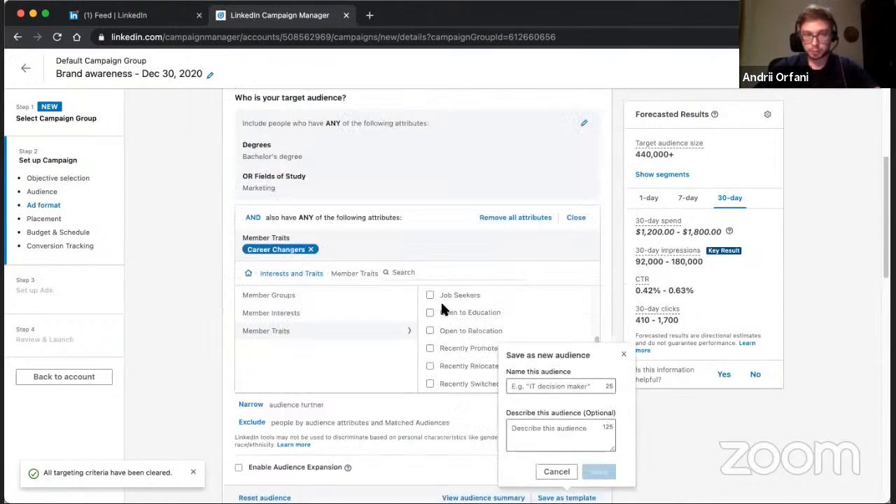
pyautogui.scroll(2, 440, 300)
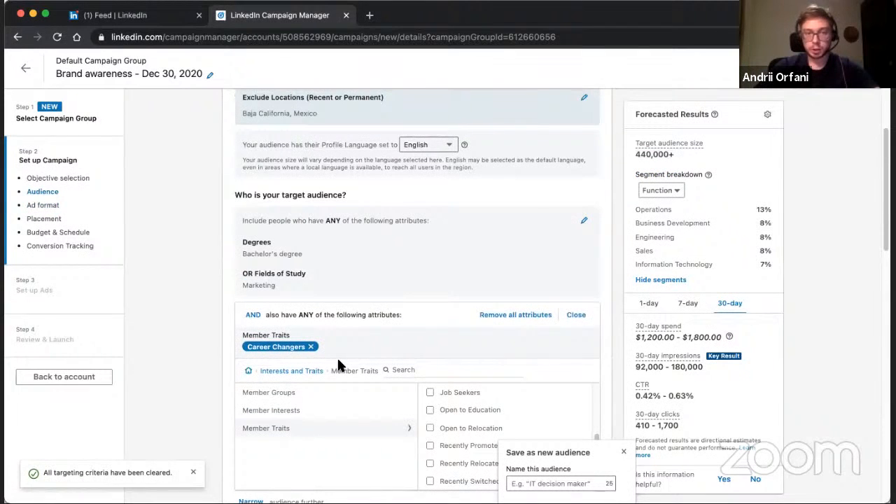
pyautogui.scroll(-3, 418, 267)
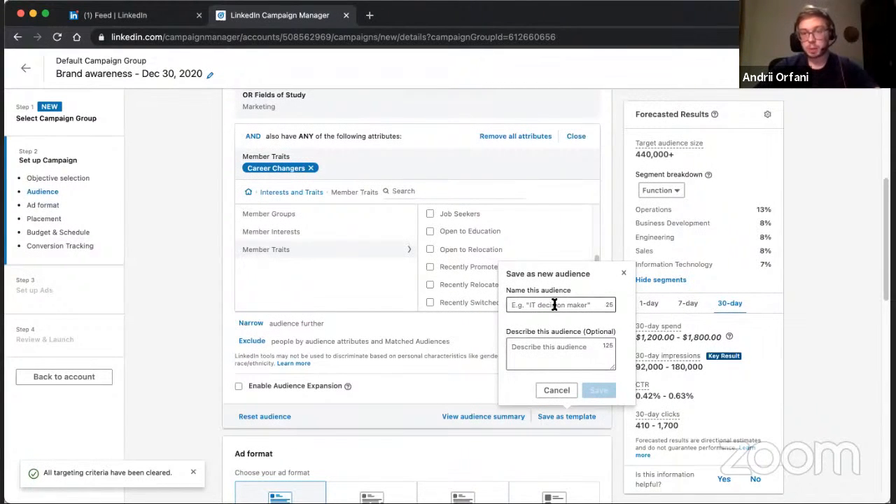
pyautogui.scroll(2, 476, 312)
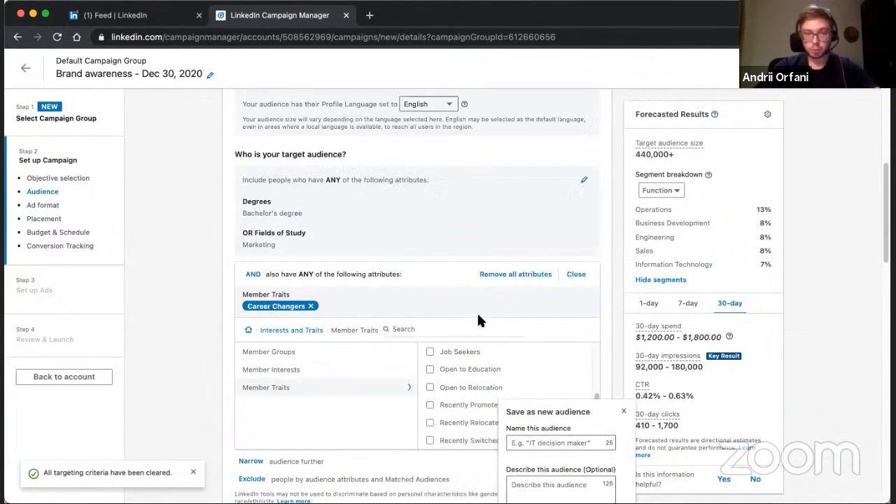
pyautogui.scroll(5, 478, 320)
pyautogui.click(326, 257)
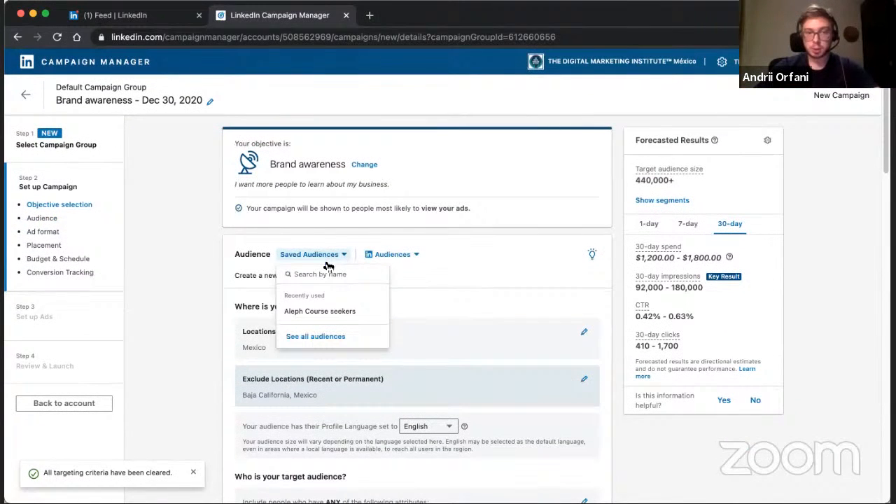
pyautogui.click(443, 281)
# Save the audience as a template named Test for DMI, leaving the description empty.
pyautogui.scroll(-1, 443, 280)
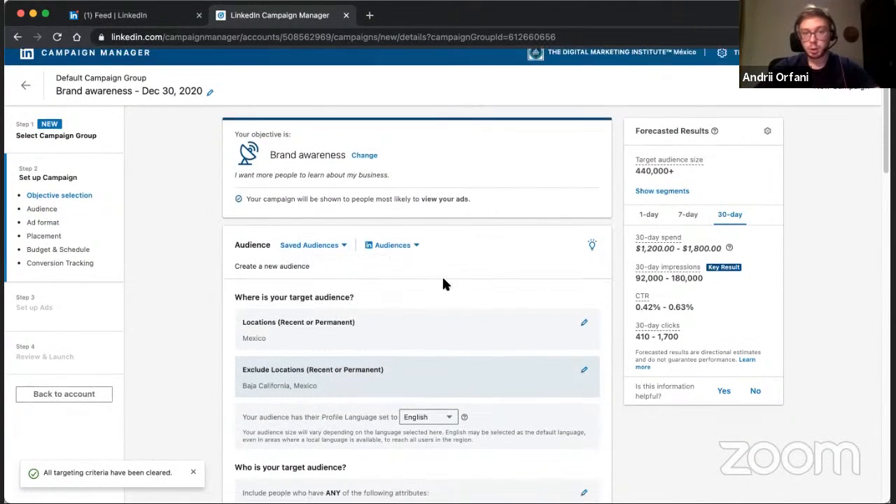
pyautogui.scroll(-10, 442, 282)
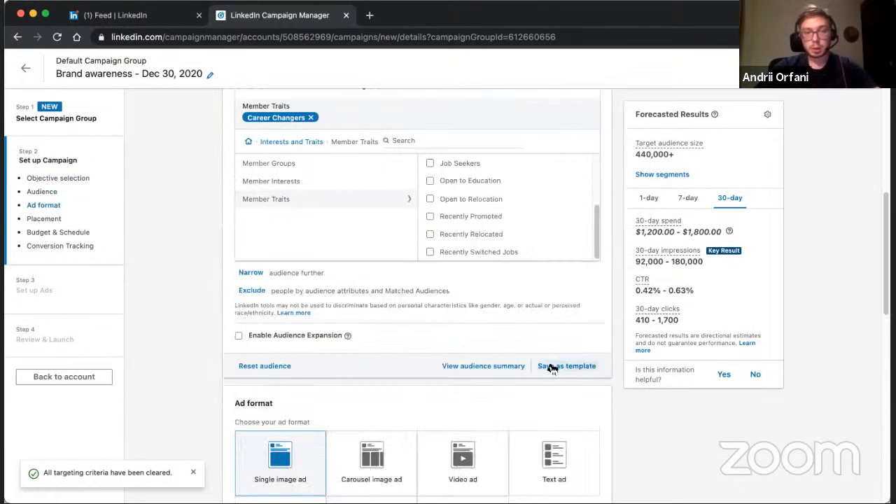
pyautogui.click(552, 367)
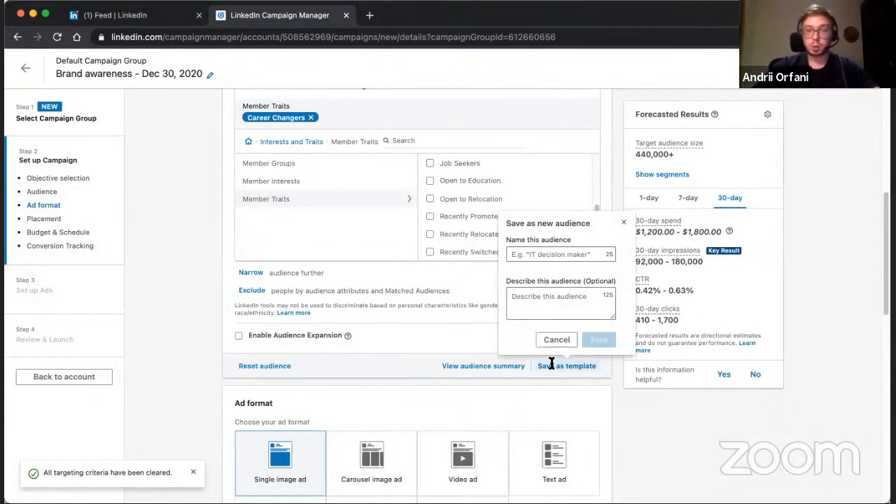
pyautogui.click(553, 253)
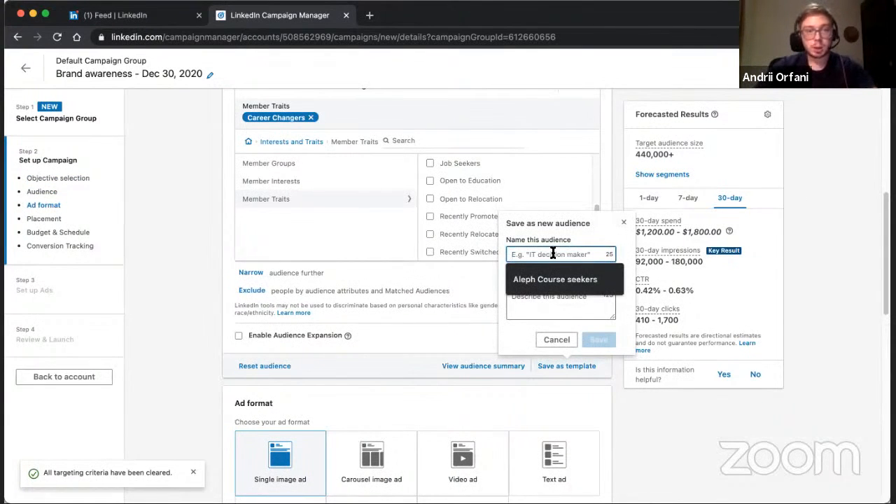
pyautogui.write('Te')
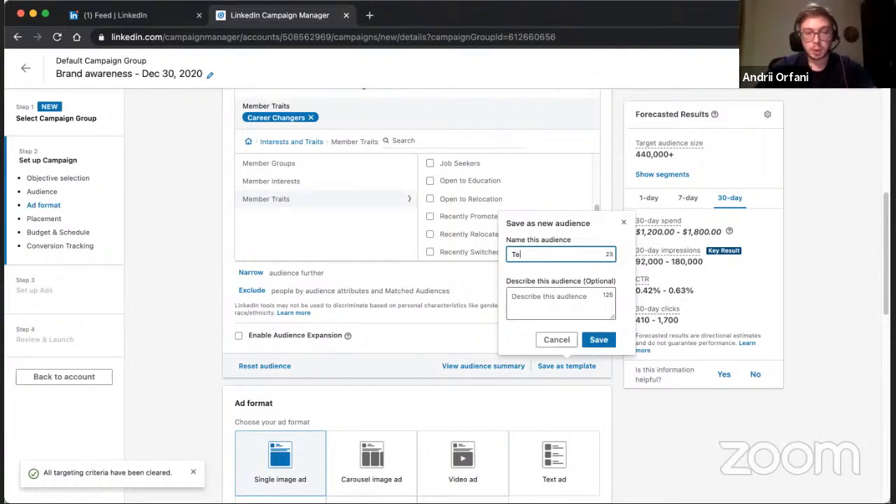
pyautogui.write('st for DMI')
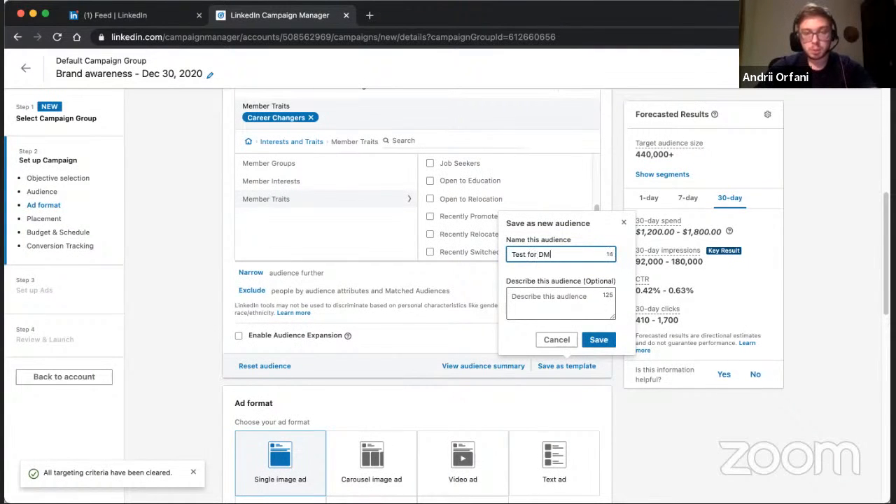
pyautogui.click(581, 303)
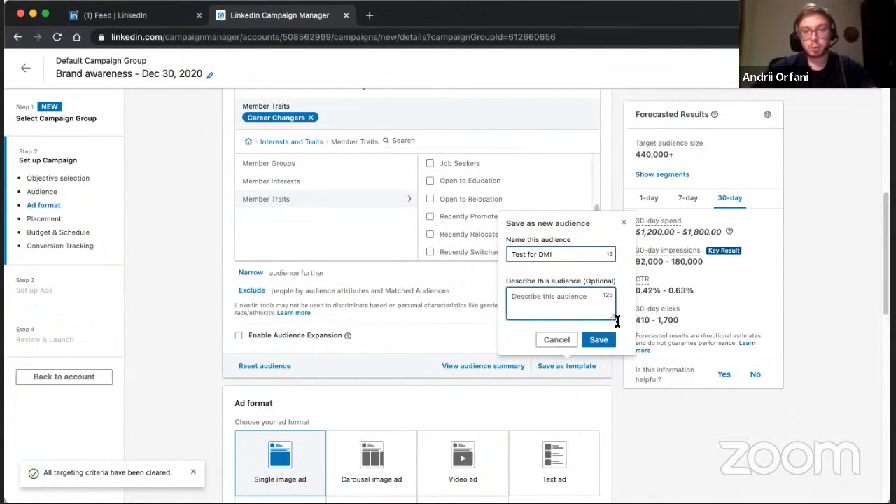
pyautogui.click(600, 342)
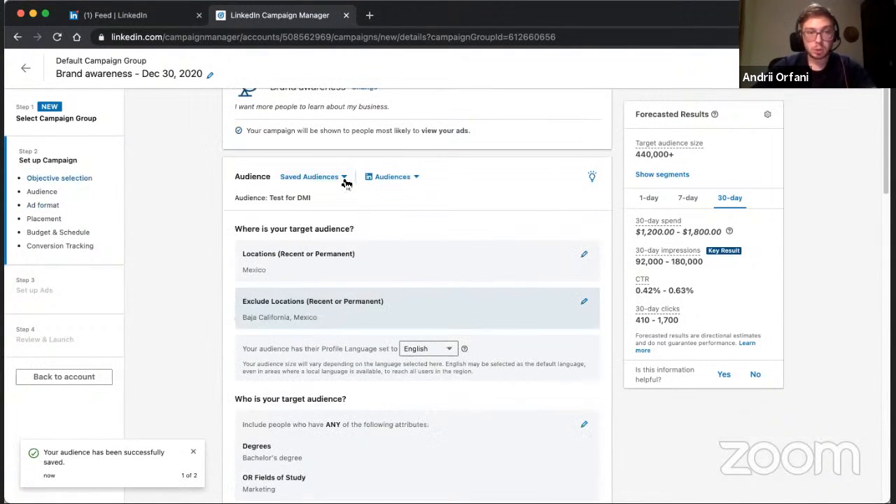
# Check the saved audiences list for the Test for DMI template and review the campaign's location, education and Member Traits criteria.
pyautogui.click(344, 179)
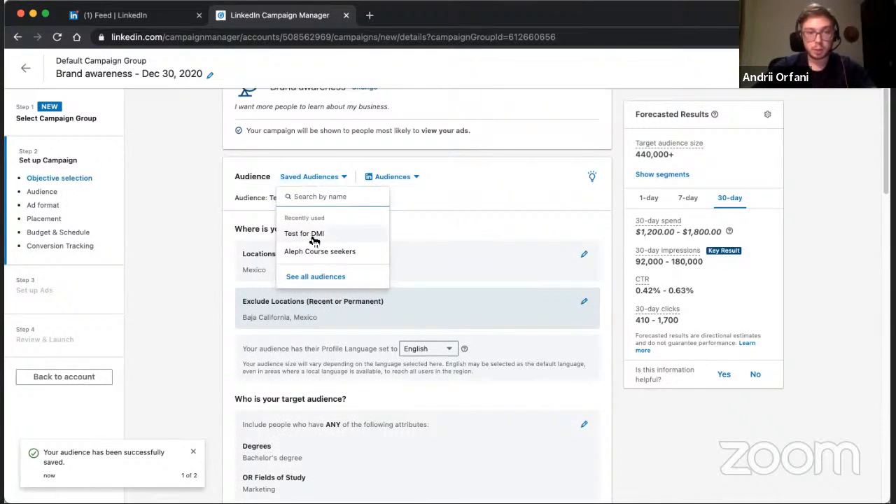
pyautogui.click(274, 247)
pyautogui.scroll(-5, 274, 247)
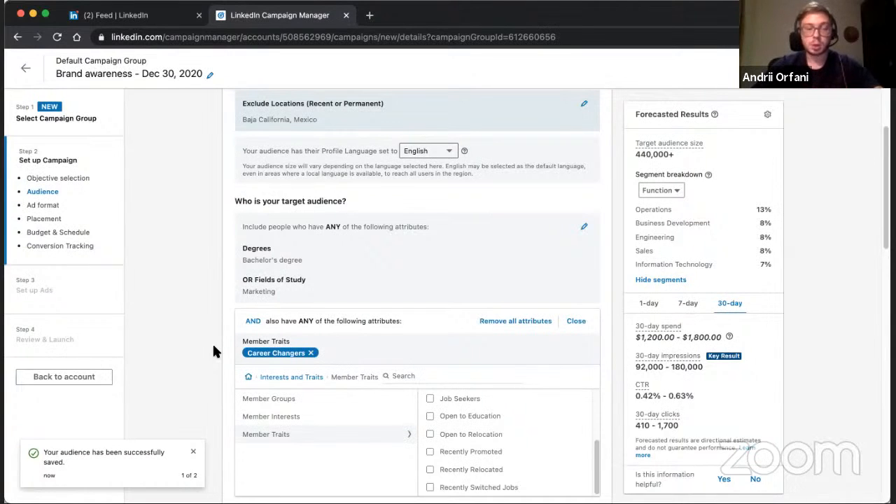
pyautogui.scroll(-2, 213, 352)
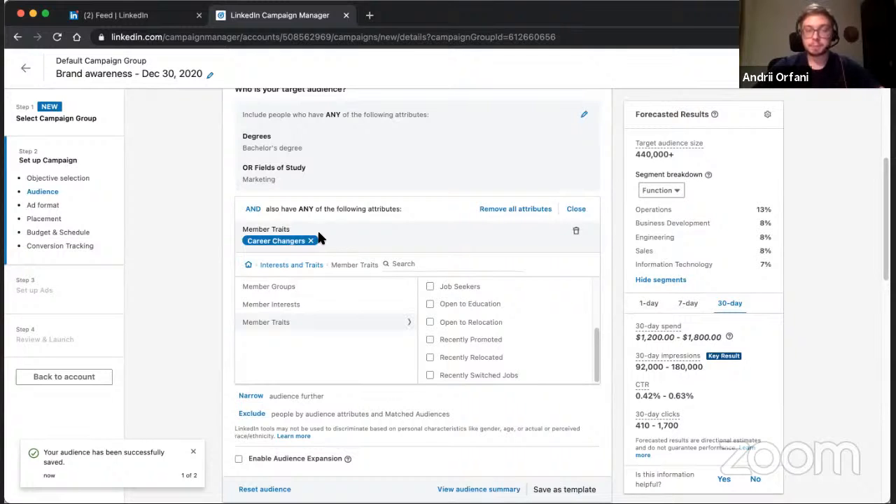
pyautogui.scroll(5, 336, 252)
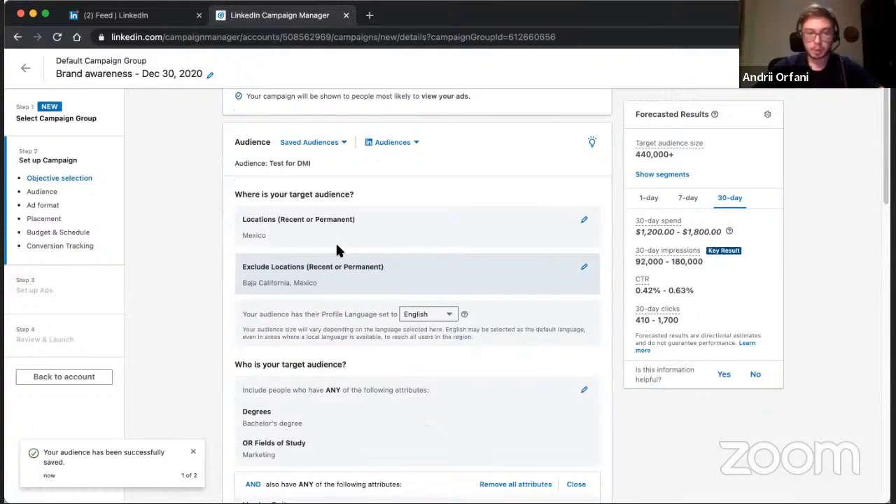
# Examine the ad formats available for the Brand awareness campaign, below the audience settings.
pyautogui.scroll(-3, 187, 271)
pyautogui.scroll(-1, 388, 419)
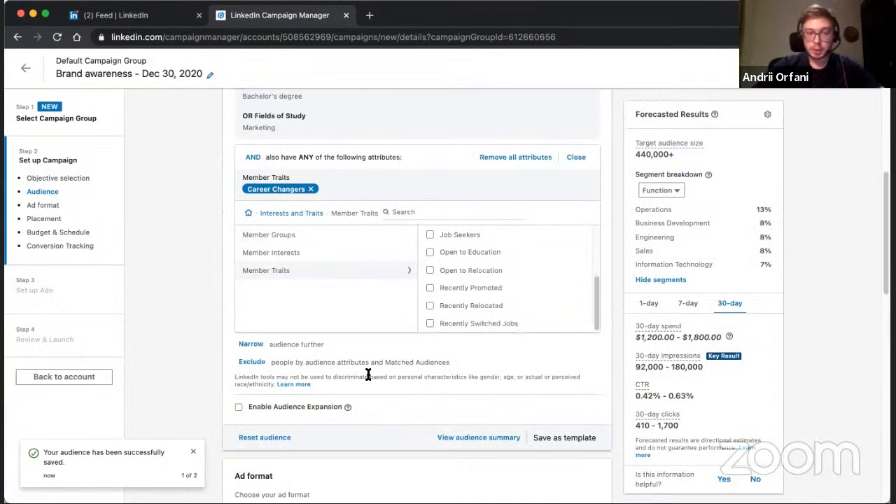
pyautogui.scroll(-2, 368, 376)
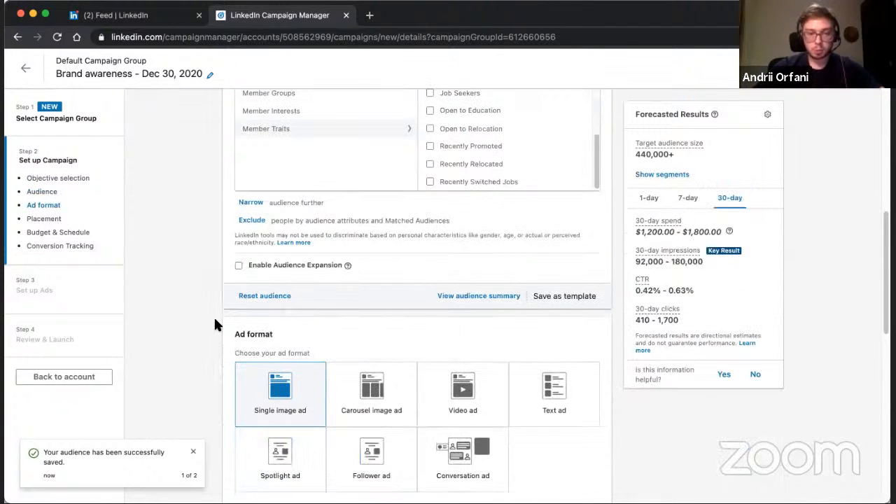
pyautogui.scroll(-2, 215, 325)
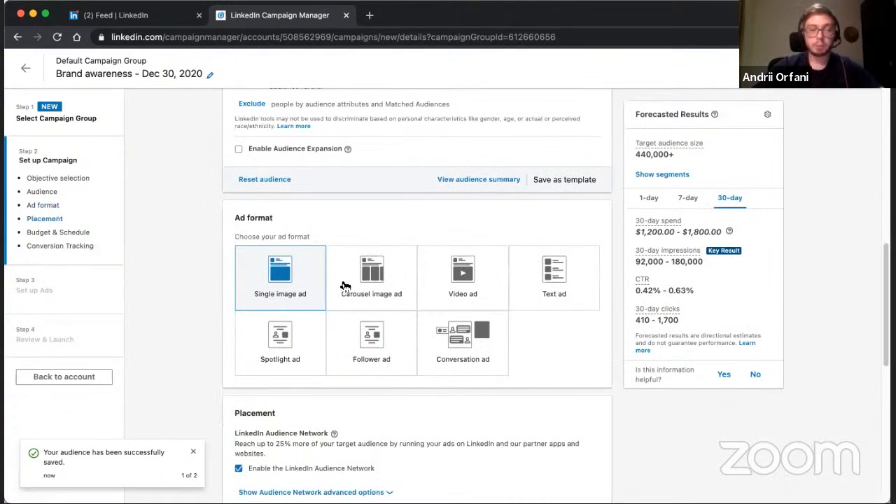
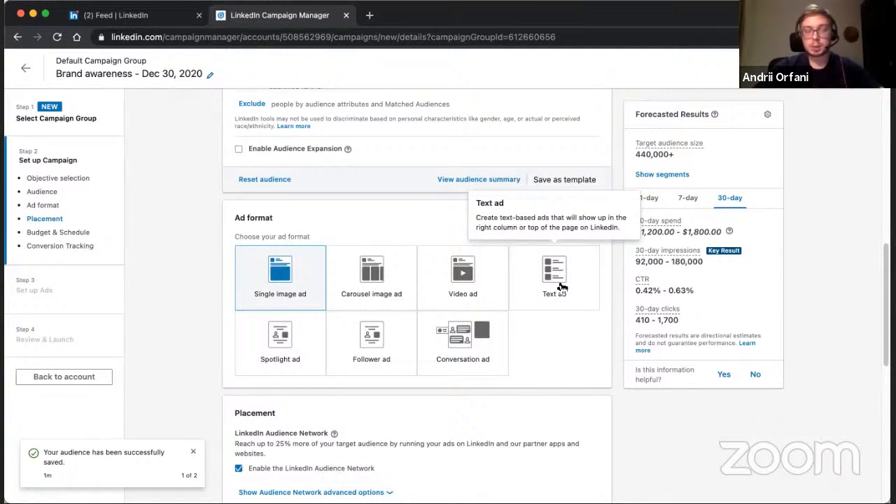
# Browse the LinkedIn feed for examples of sponsored posts and video content, and compare them with the campaign's ad formats.
pyautogui.click(118, 15)
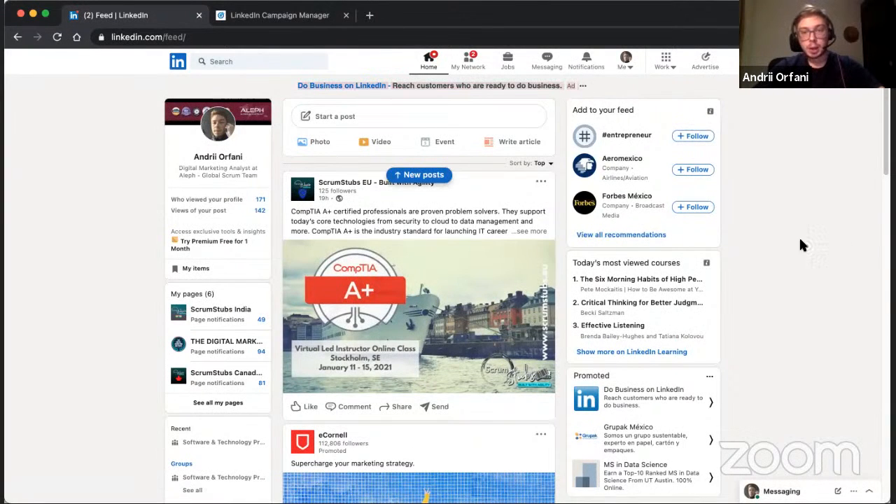
pyautogui.click(272, 20)
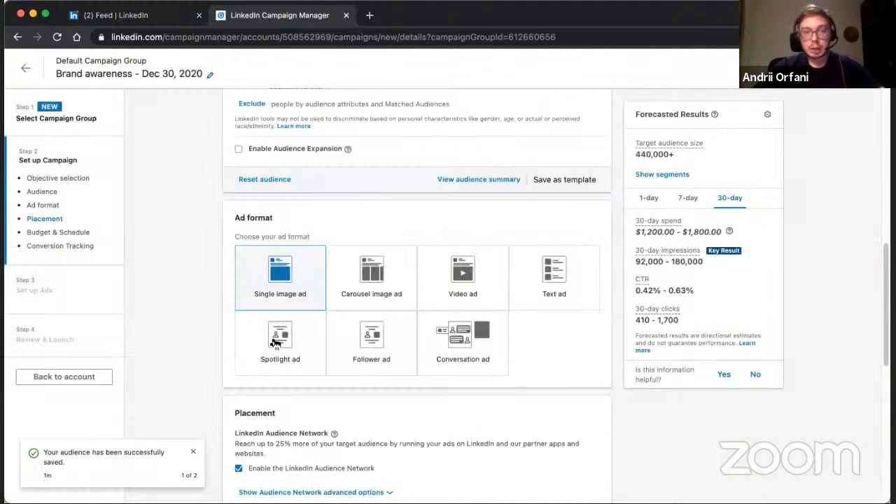
pyautogui.click(122, 17)
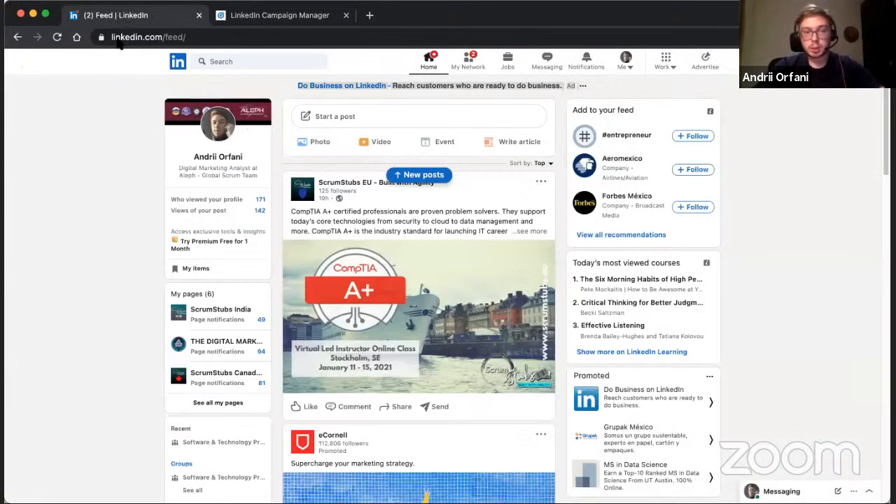
pyautogui.scroll(-5, 579, 317)
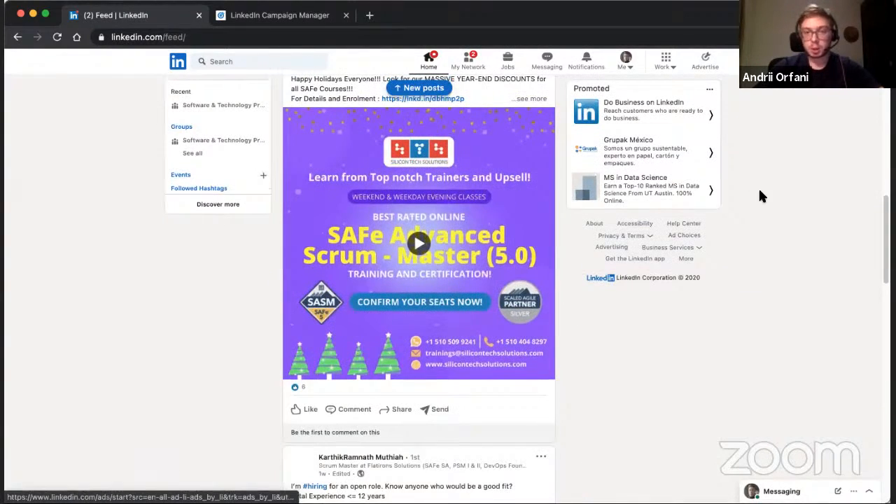
pyautogui.scroll(-8, 760, 190)
pyautogui.scroll(-2, 759, 187)
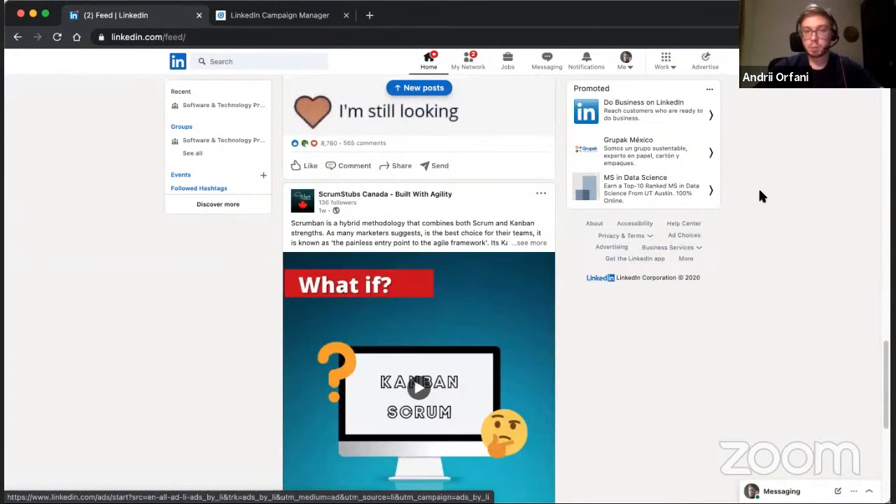
pyautogui.scroll(-2, 633, 170)
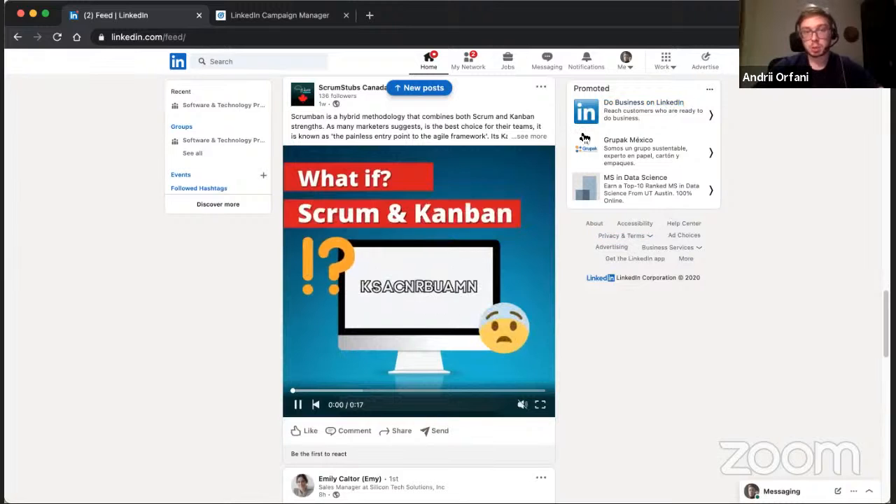
pyautogui.click(292, 18)
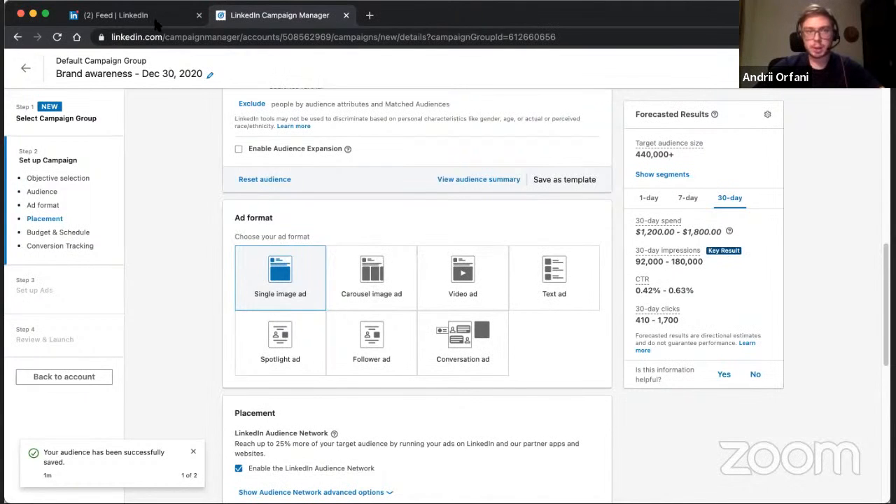
# Open the sponsored messages in the LinkedIn inbox and answer the LinkedIn Events conversation ad with "Organic updates, please".
pyautogui.click(190, 21)
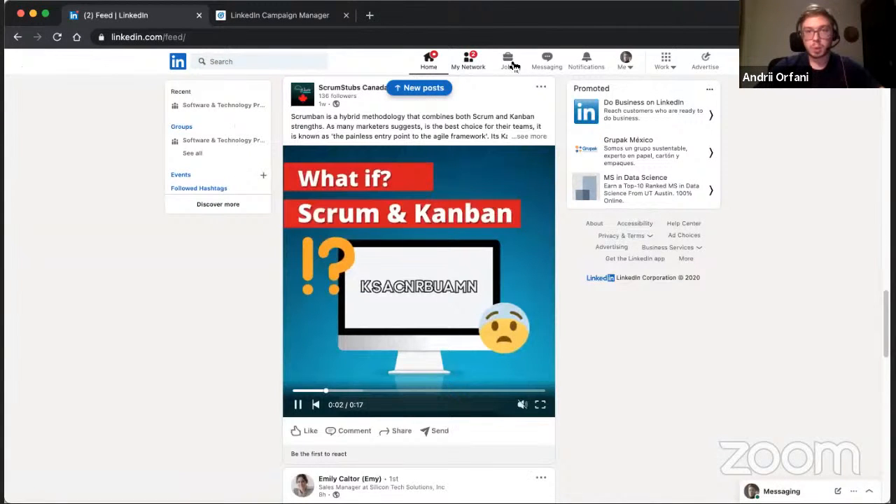
pyautogui.click(544, 68)
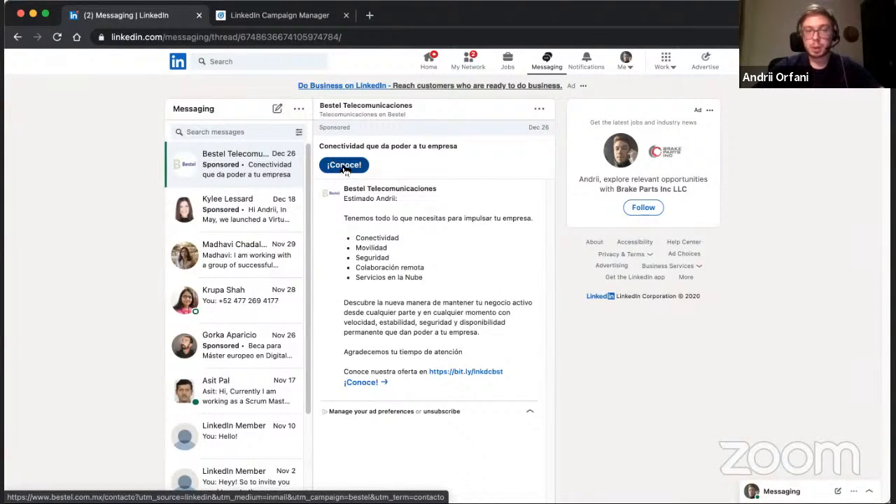
pyautogui.click(251, 221)
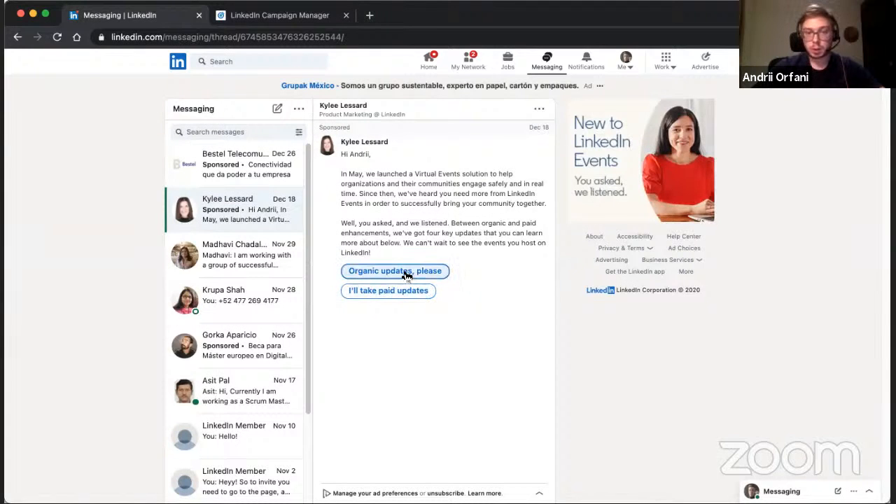
pyautogui.click(406, 275)
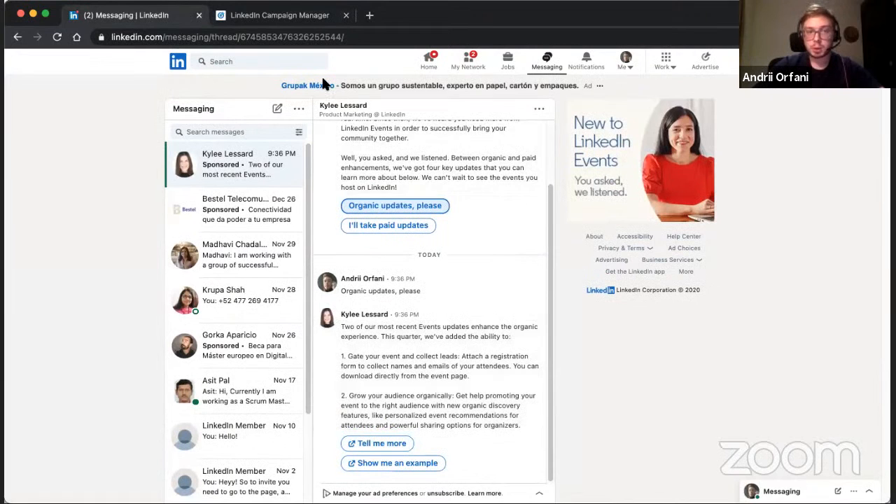
# Return to the campaign setup, review the Single image ad format and disable the LinkedIn Audience Network in the placement settings.
pyautogui.click(265, 16)
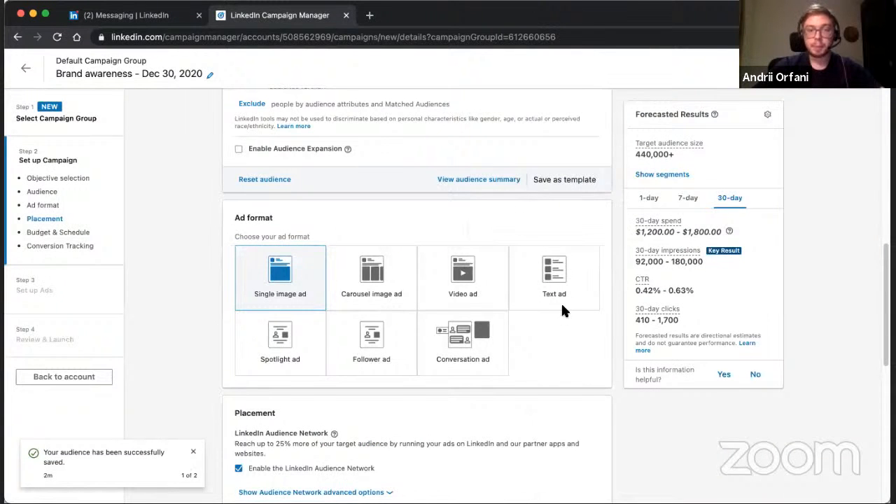
pyautogui.scroll(-3, 561, 302)
pyautogui.scroll(-1, 561, 308)
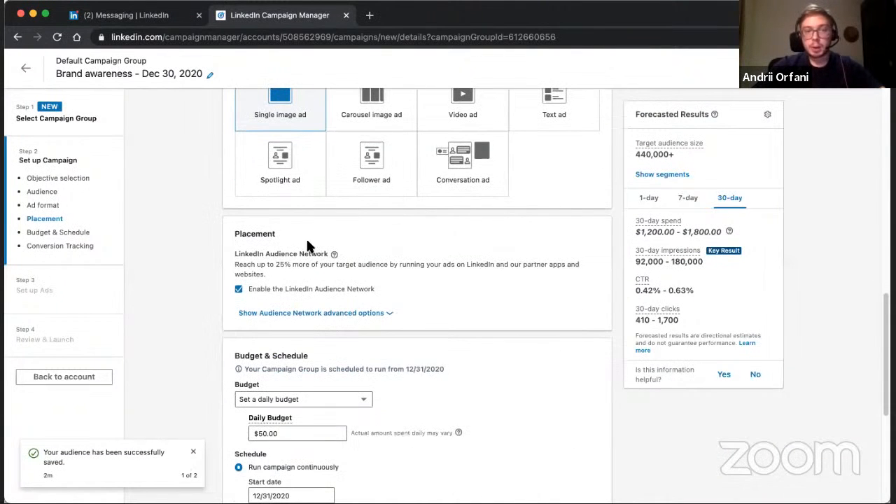
pyautogui.scroll(2, 293, 239)
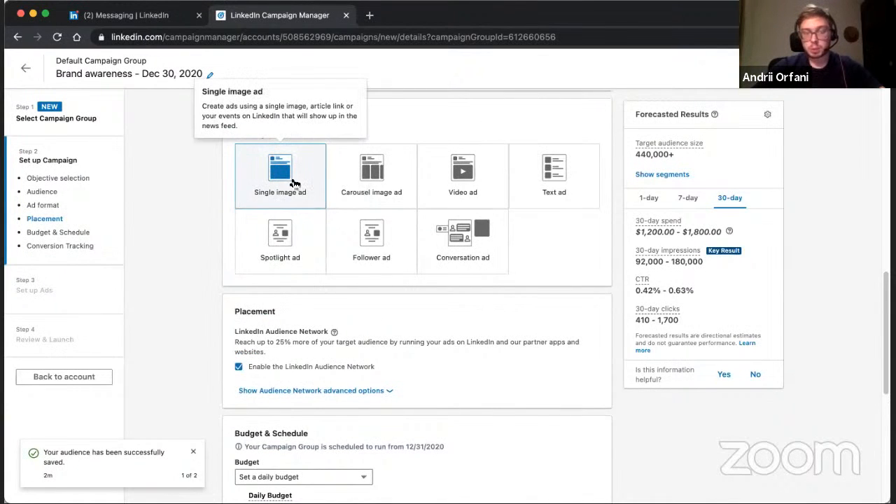
pyautogui.scroll(-2, 224, 190)
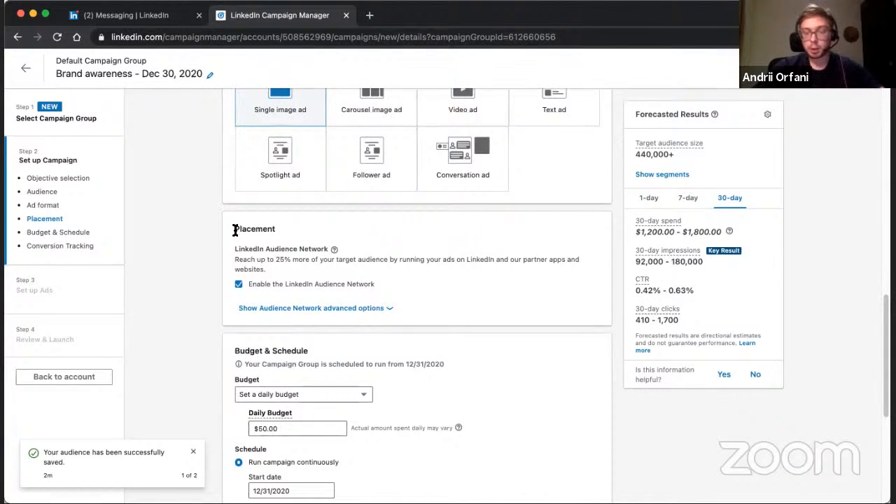
pyautogui.click(238, 285)
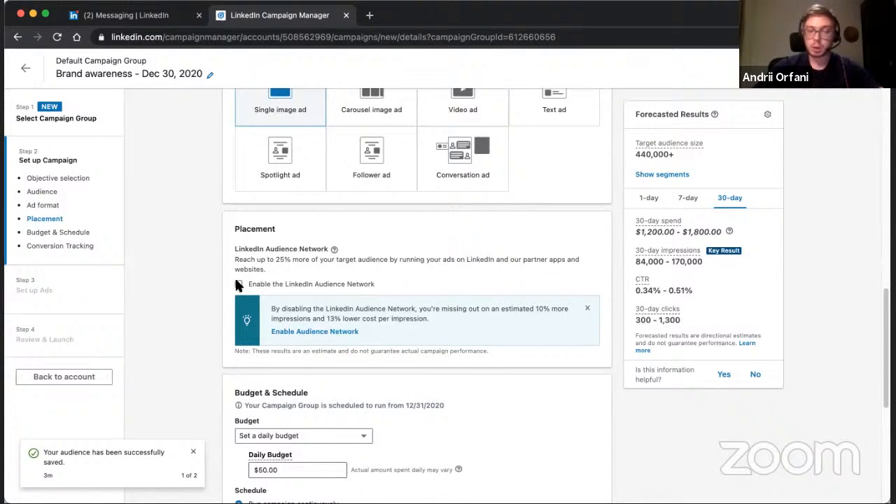
# Compare the campaign's budget options, switch to a lifetime budget and review its amount and start and end dates.
pyautogui.scroll(-4, 230, 290)
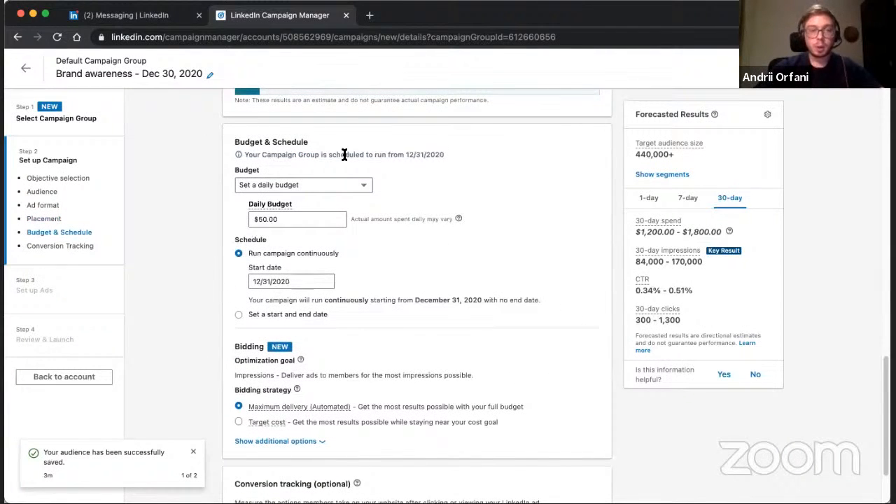
pyautogui.click(305, 183)
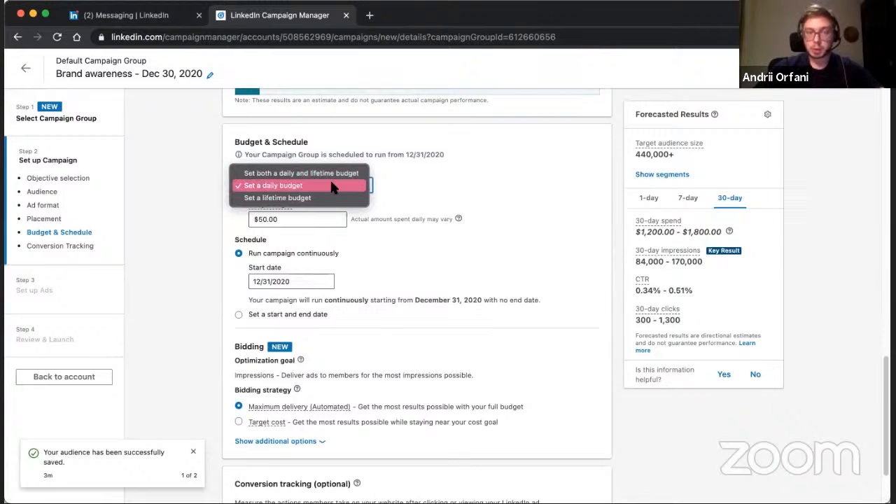
pyautogui.click(331, 182)
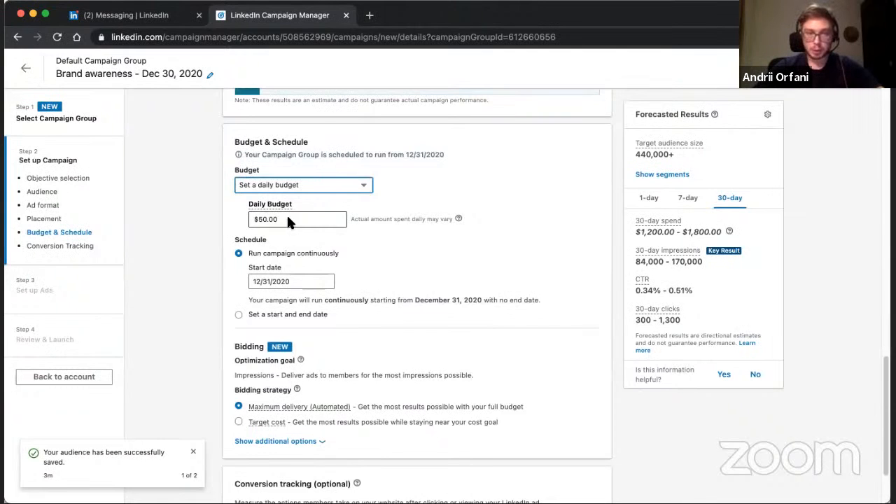
pyautogui.click(315, 183)
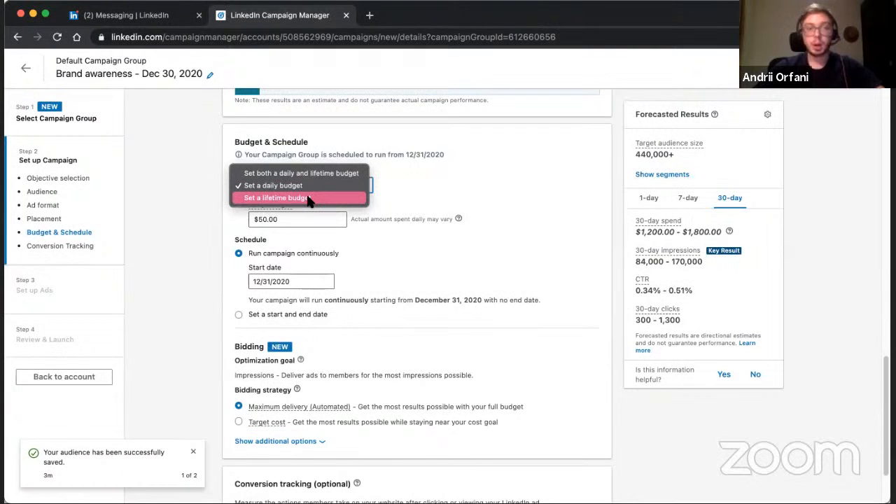
pyautogui.click(308, 199)
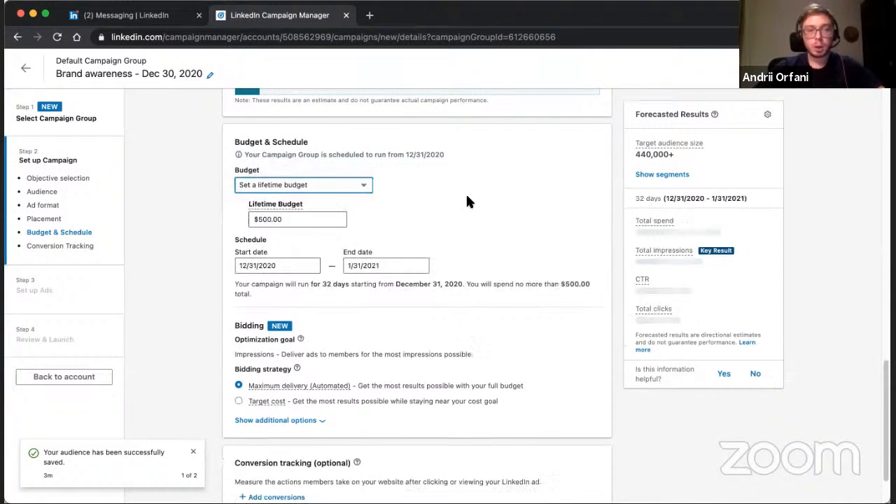
pyautogui.scroll(-2, 468, 202)
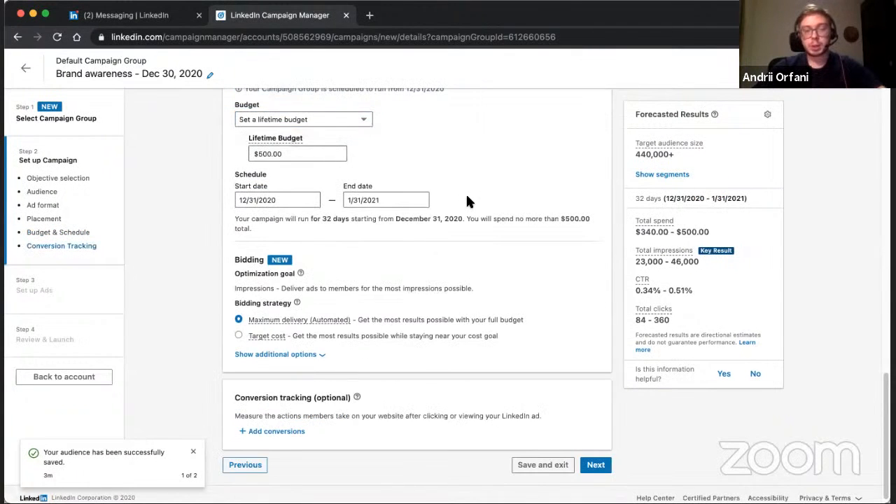
pyautogui.click(284, 202)
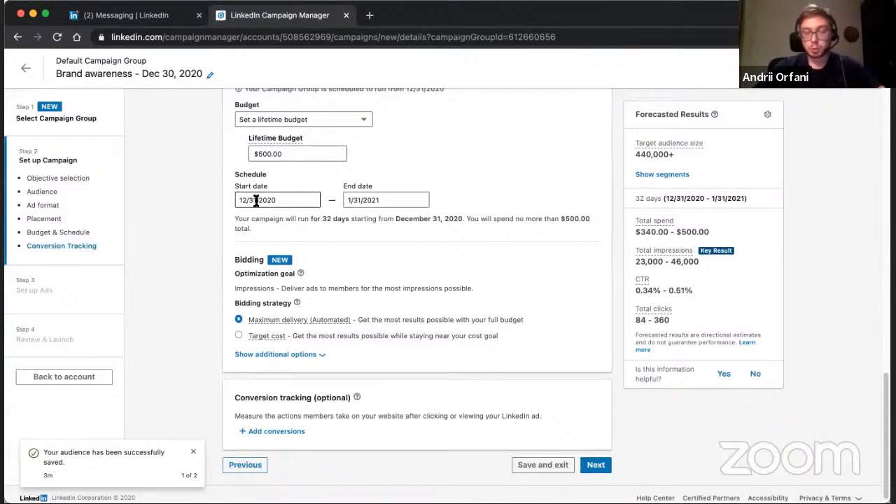
pyautogui.click(409, 200)
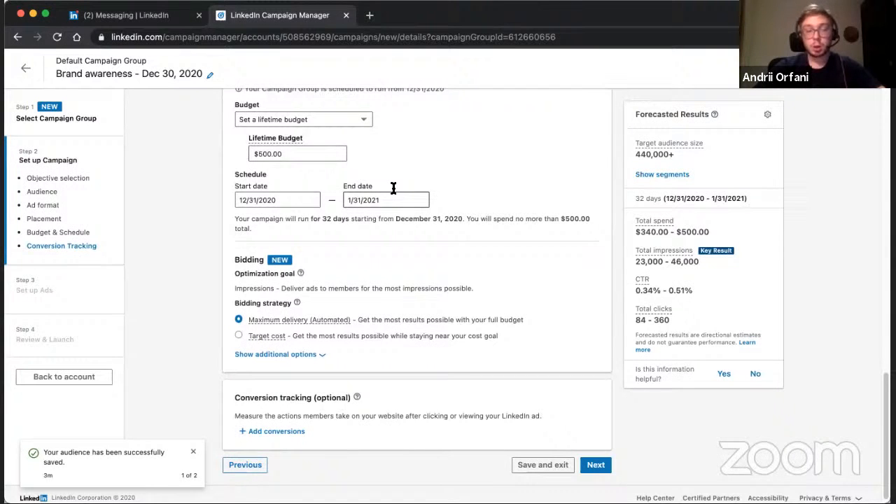
pyautogui.doubleClick(299, 156)
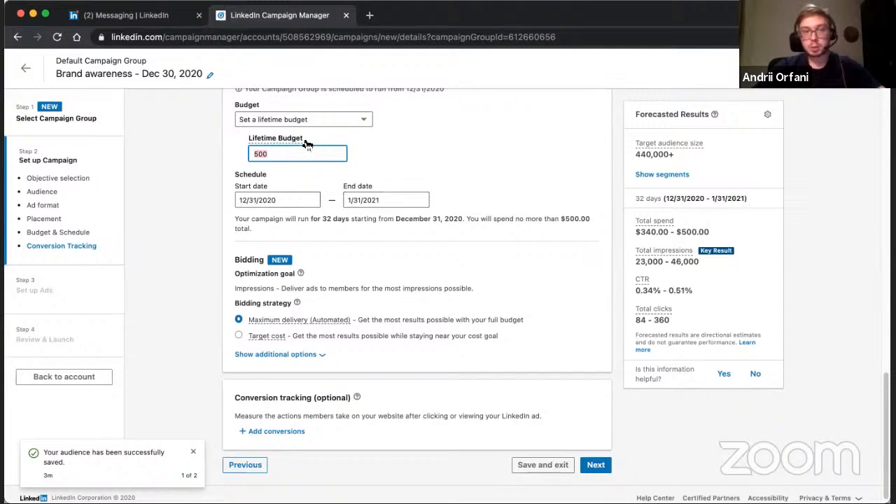
# Set both a daily and lifetime budget for the campaign, keeping $50.00 daily and $500.00 lifetime.
pyautogui.click(353, 120)
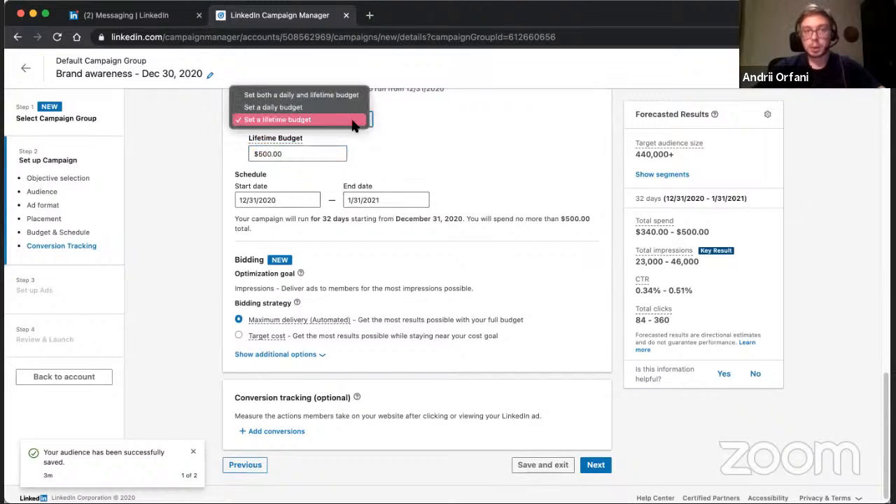
pyautogui.click(330, 96)
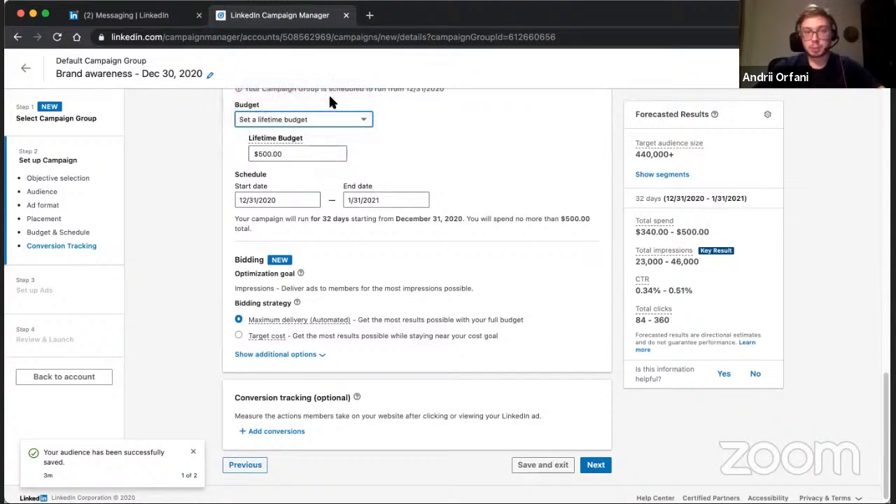
pyautogui.click(449, 156)
pyautogui.scroll(1, 449, 155)
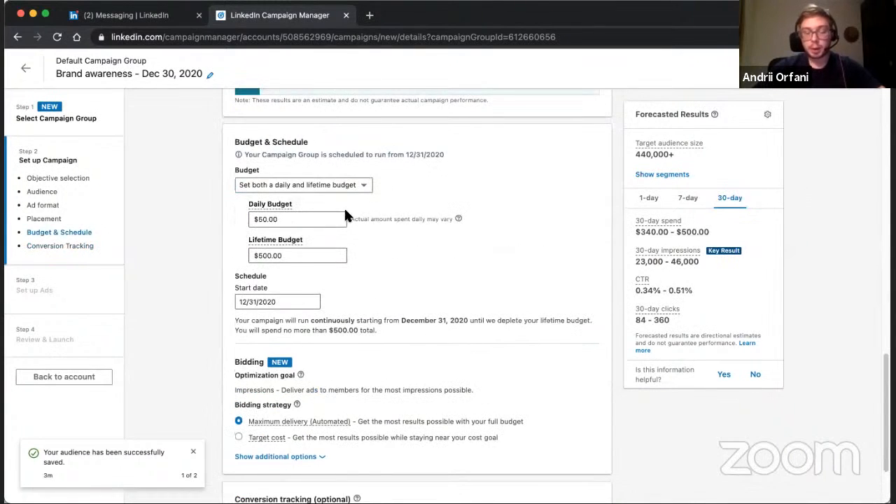
pyautogui.click(297, 256)
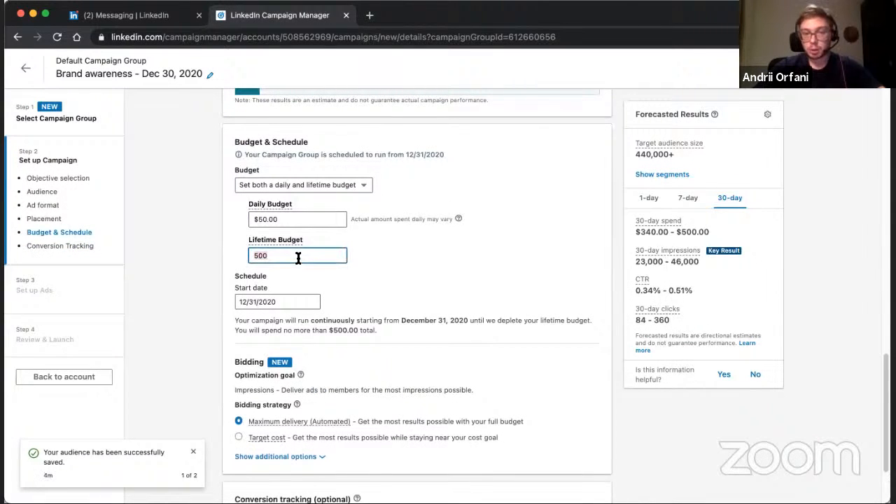
pyautogui.click(299, 224)
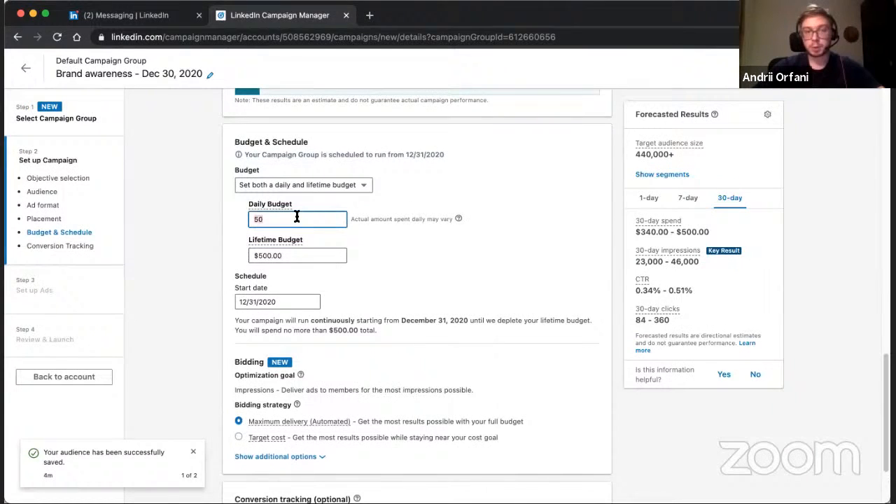
pyautogui.click(295, 262)
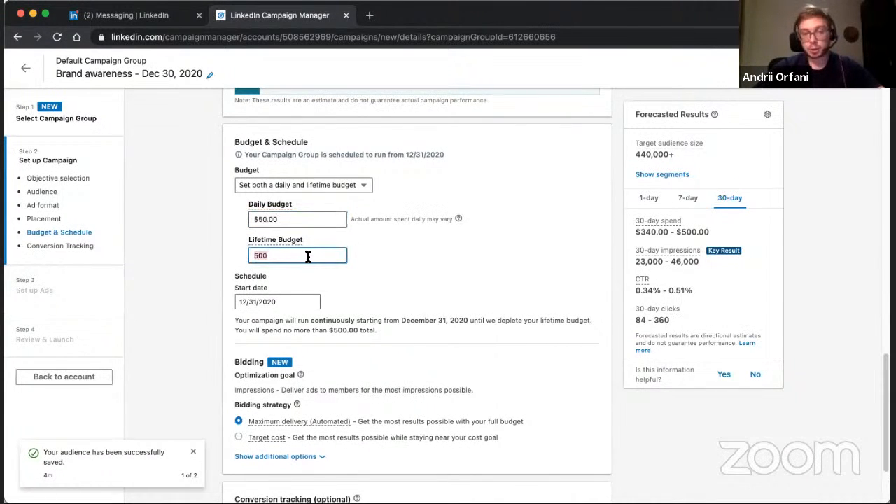
pyautogui.press('Return')
# Review the bidding strategies and change the campaign's bidding to Target cost, leaving the suggested $34.69 per 1,000 impressions.
pyautogui.scroll(-1, 308, 253)
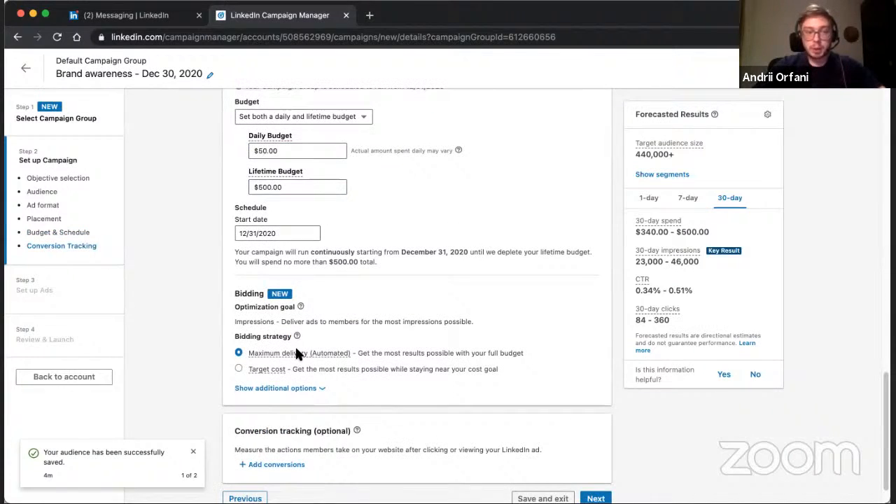
pyautogui.moveTo(294, 342)
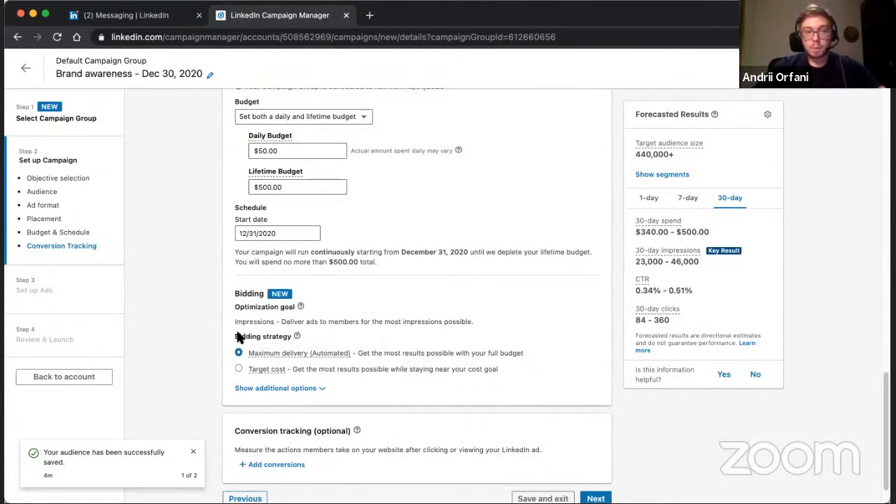
pyautogui.moveTo(273, 356)
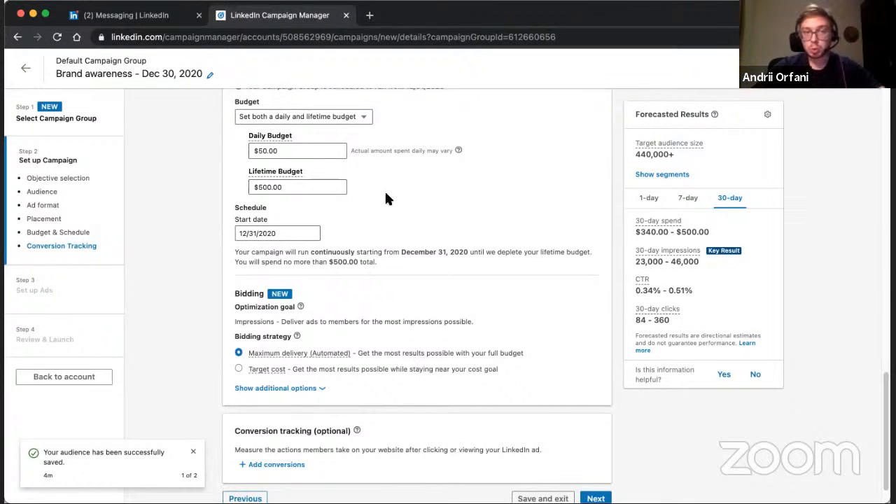
pyautogui.click(239, 370)
pyautogui.scroll(-2, 306, 323)
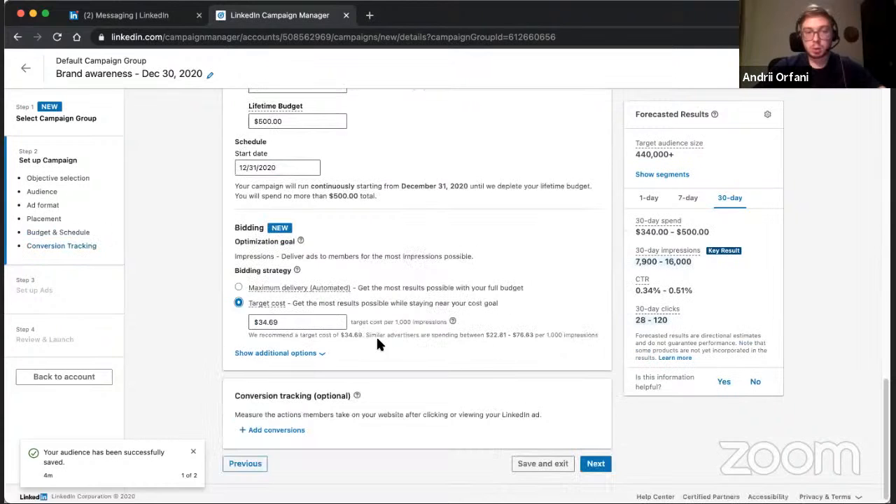
# Set the campaign's target cost to $25.00 per 1,000 impressions.
pyautogui.click(288, 323)
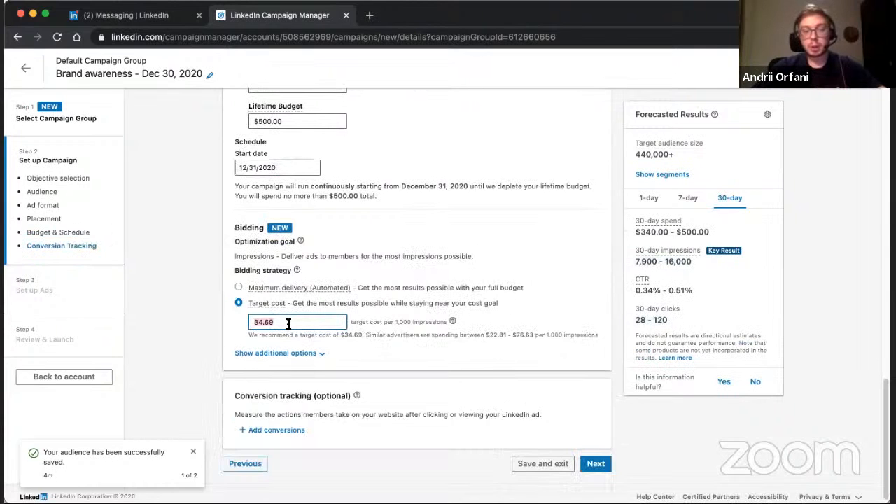
pyautogui.doubleClick(397, 323)
pyautogui.click(396, 323)
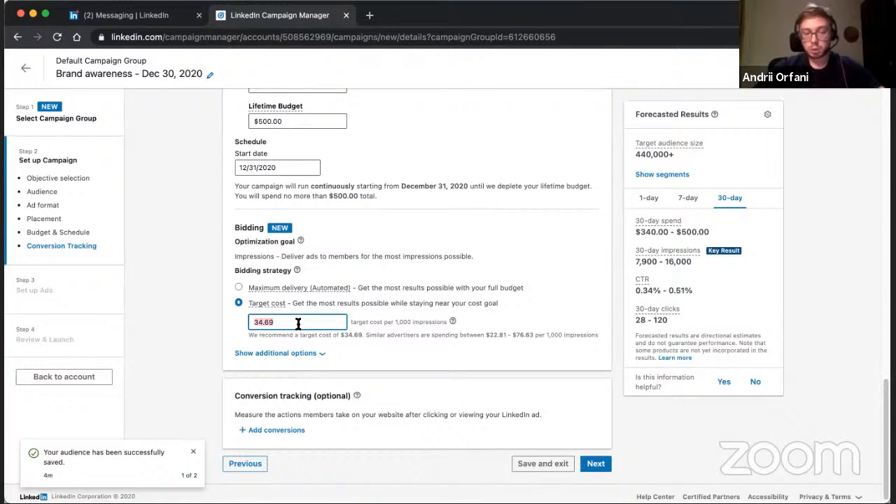
pyautogui.write('25')
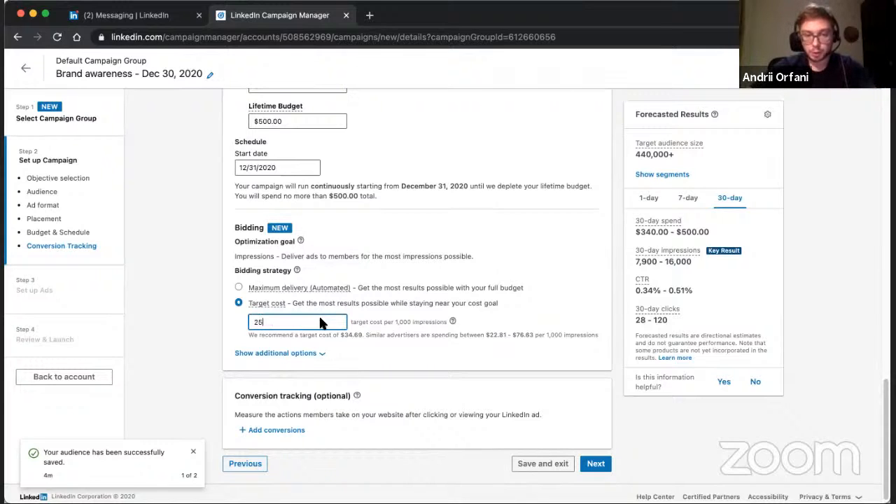
pyautogui.click(503, 318)
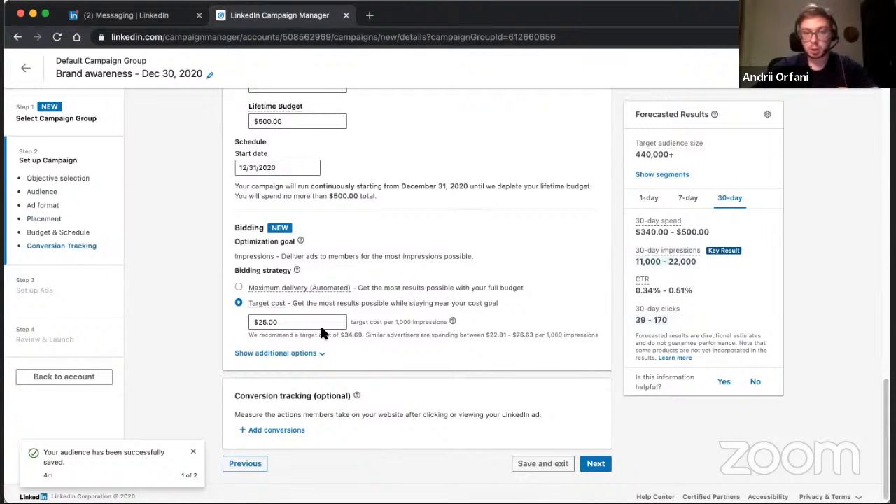
# Reveal the additional bidding options and switch the campaign's bidding strategy to Manual bidding.
pyautogui.click(323, 355)
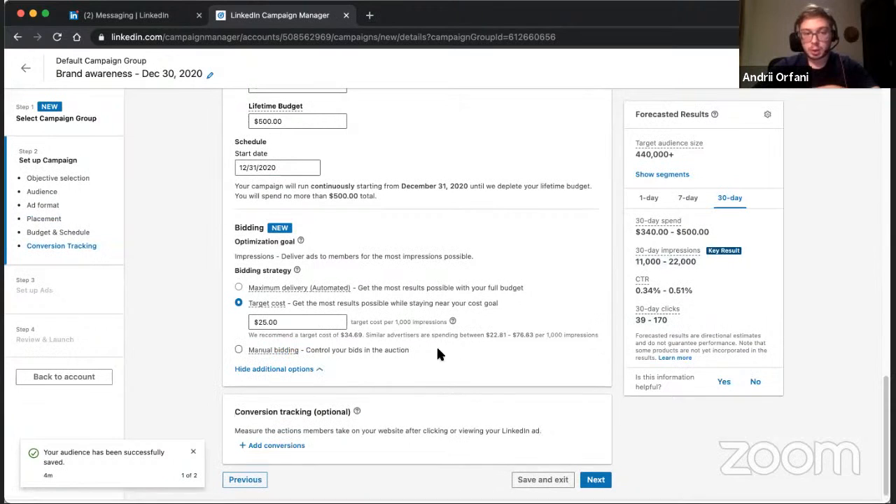
pyautogui.click(239, 350)
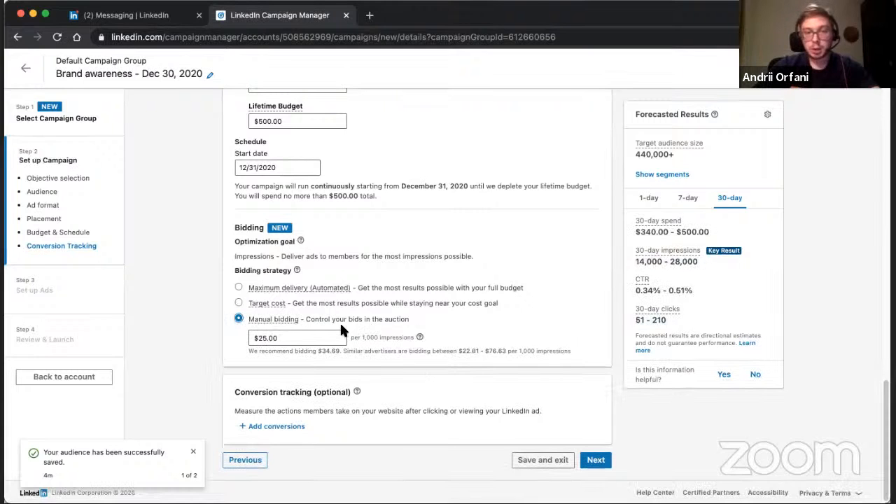
pyautogui.scroll(-1, 371, 318)
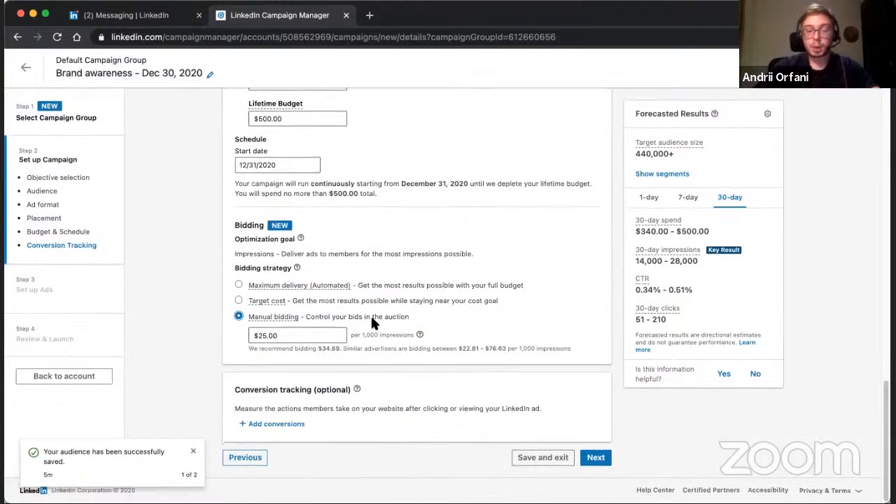
# Review the optional conversion tracking section and the recommended bid for manual bidding.
pyautogui.moveTo(235, 388); pyautogui.dragTo(396, 437)
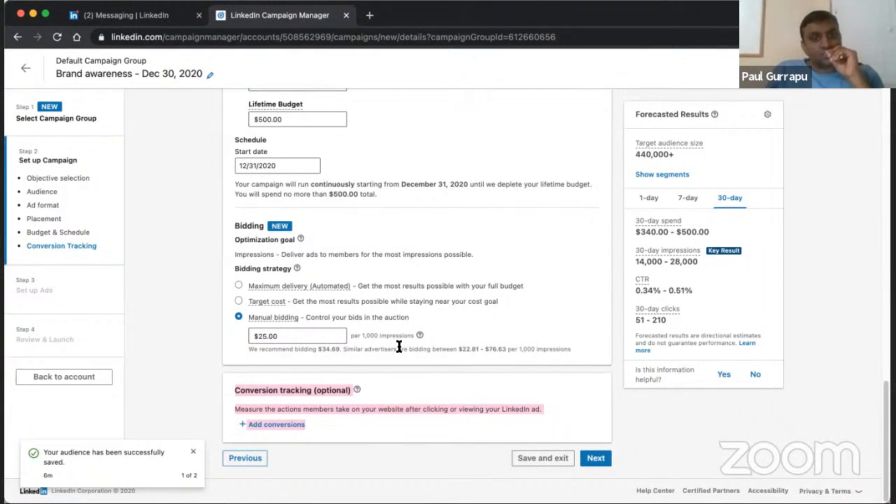
pyautogui.click(377, 346)
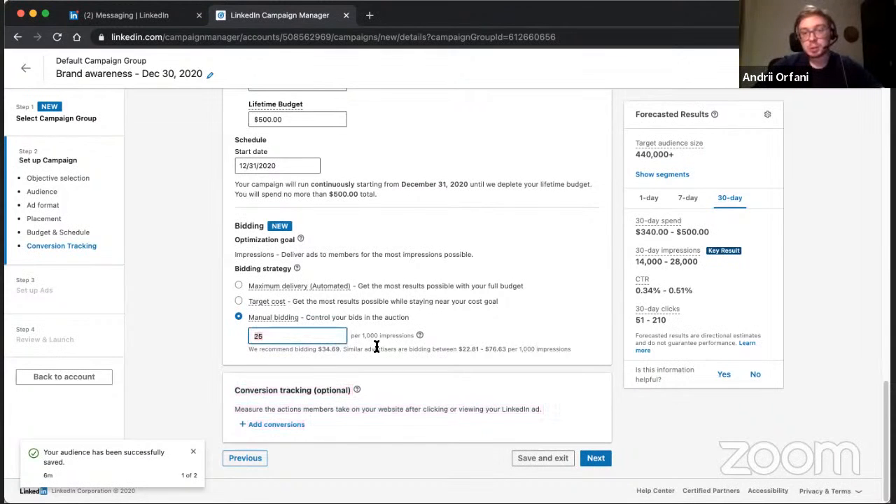
pyautogui.click(323, 355)
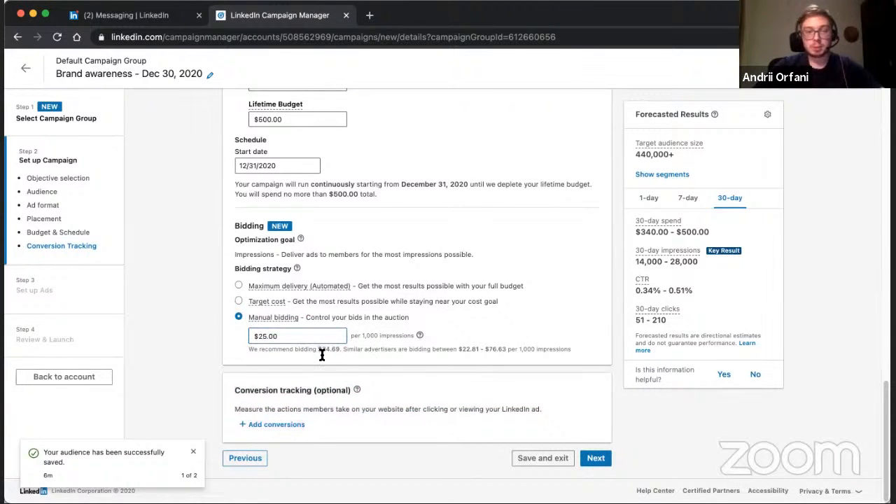
pyautogui.tripleClick(322, 355)
pyautogui.click(322, 355)
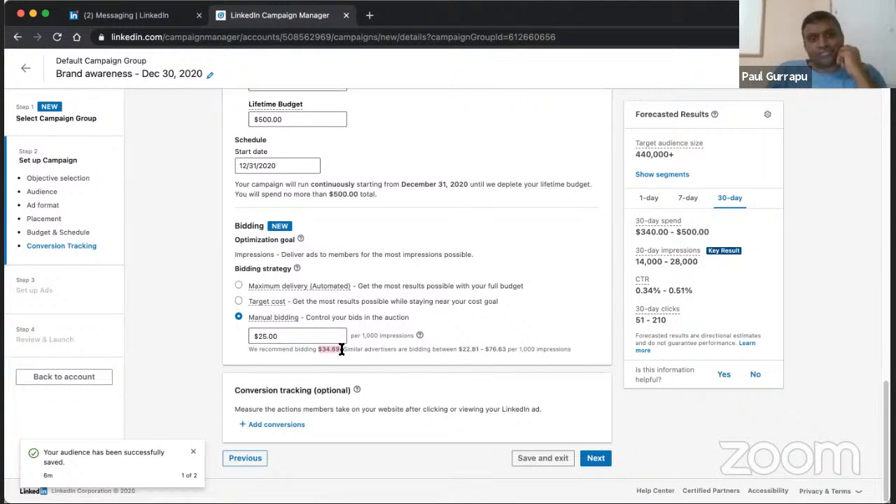
# Try to set the manual bid to $5.00 per 1,000 impressions and check the minimum bid requirement.
pyautogui.doubleClick(300, 335)
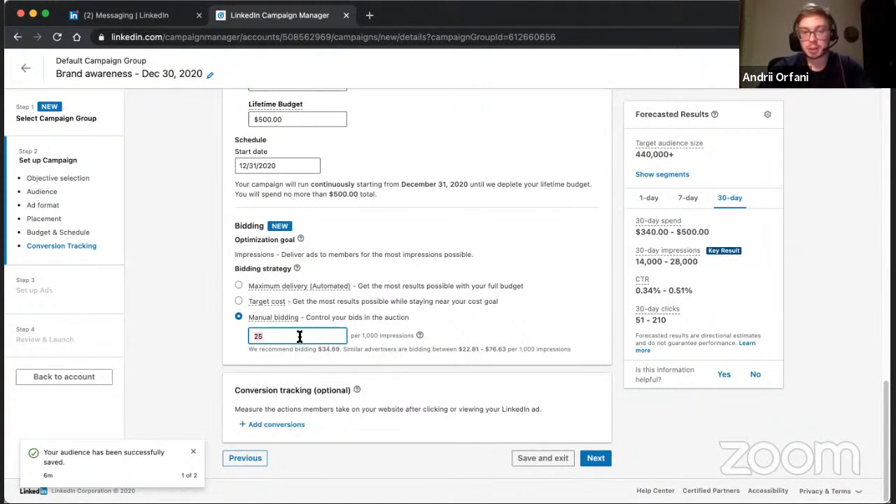
pyautogui.write('5')
pyautogui.click(534, 329)
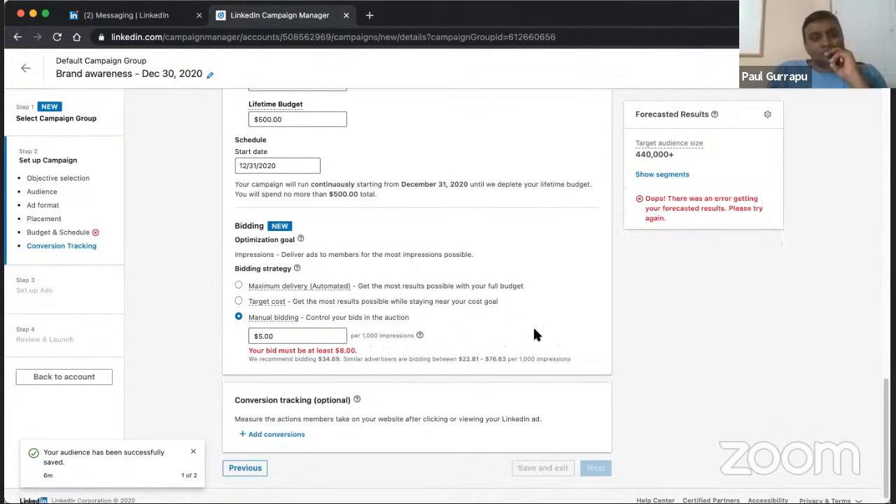
pyautogui.click(308, 338)
pyautogui.click(448, 356)
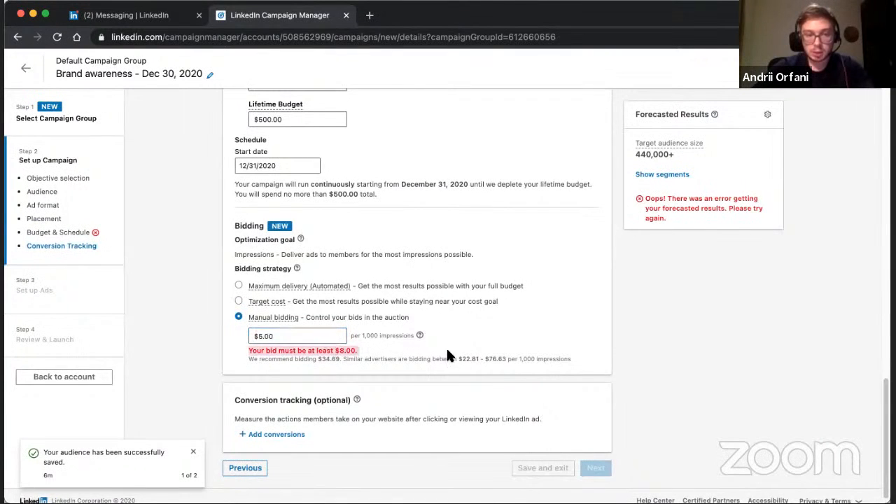
# Set the manual bid to $8.00 per 1,000 impressions.
pyautogui.click(303, 336)
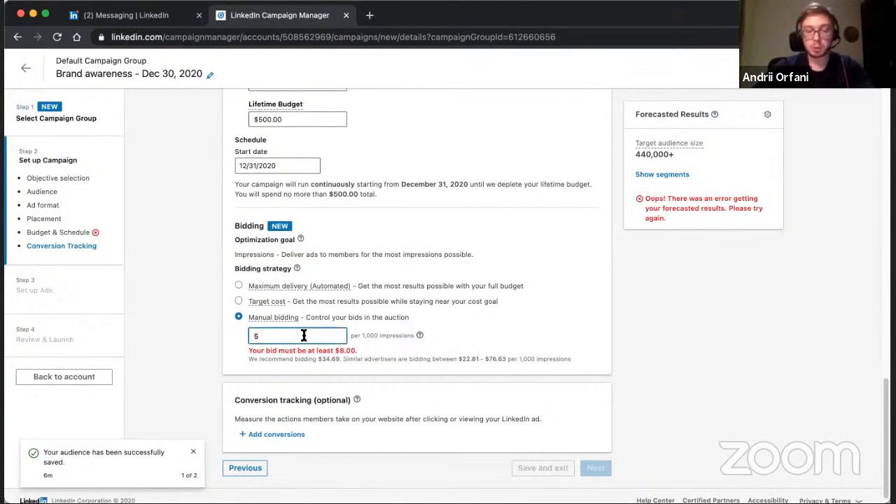
pyautogui.press('BackSpace')
pyautogui.write('8')
pyautogui.click(474, 329)
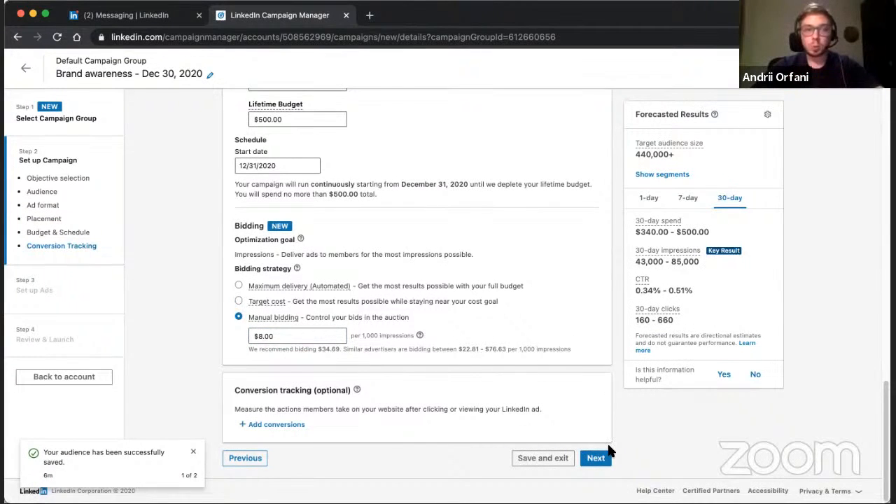
# Look over the whole campaign setup, then save the campaign and continue to setting up its ads.
pyautogui.scroll(1, 606, 454)
pyautogui.scroll(20, 608, 446)
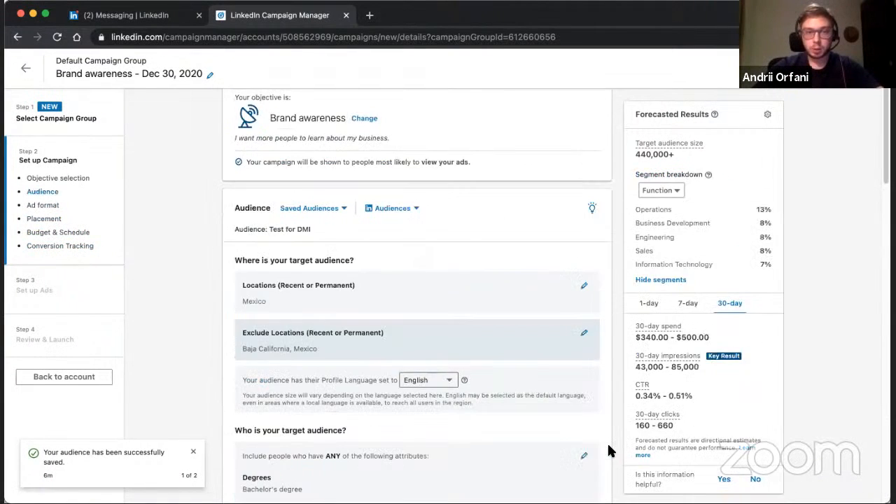
pyautogui.scroll(-20, 611, 451)
pyautogui.scroll(20, 611, 451)
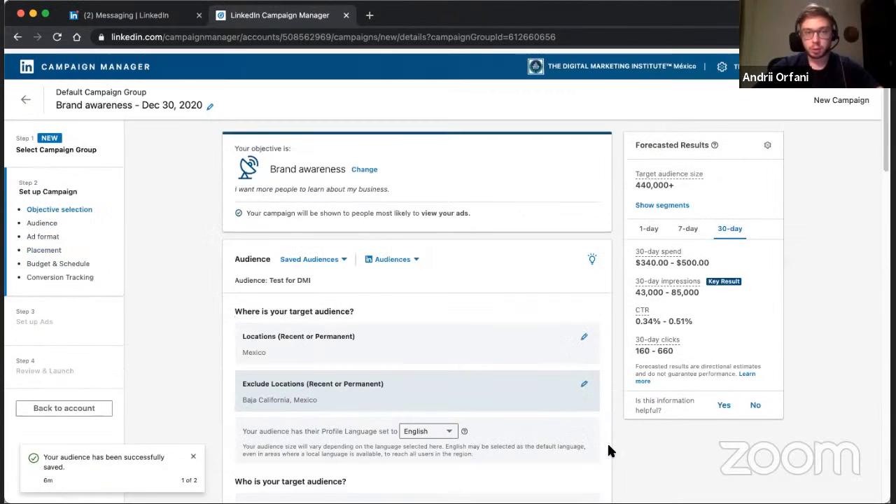
pyautogui.scroll(-9, 612, 451)
pyautogui.scroll(-10, 439, 255)
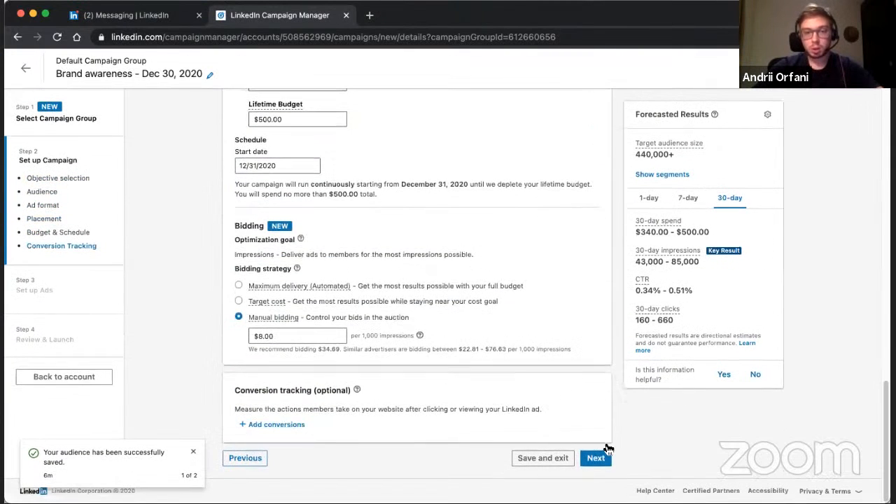
pyautogui.click(599, 459)
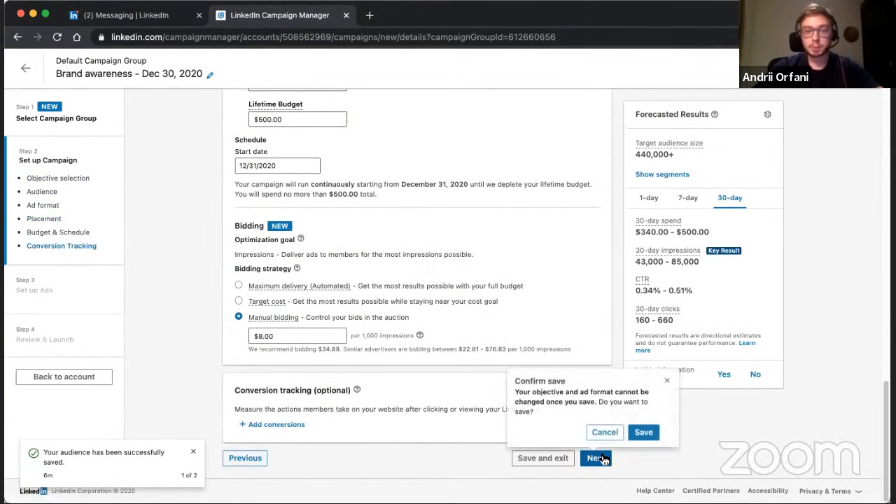
pyautogui.click(644, 433)
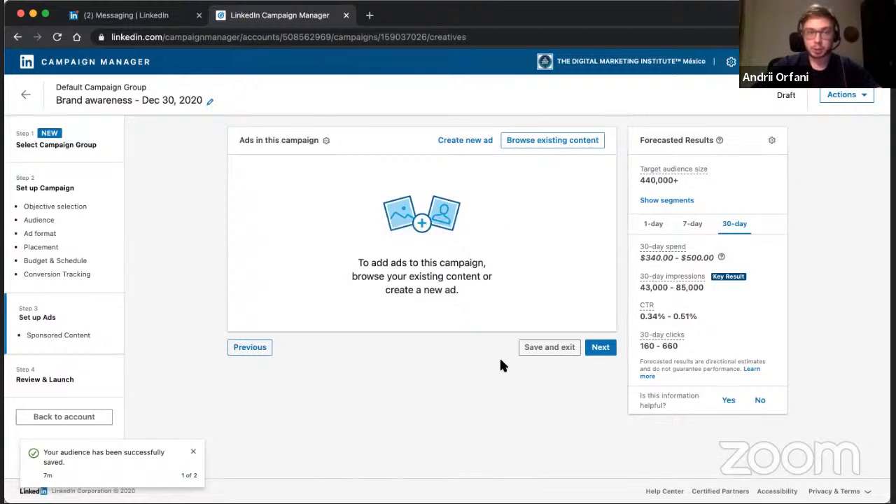
# Browse the company page's existing content for an ad and dismiss the saved-audience notification.
pyautogui.click(533, 145)
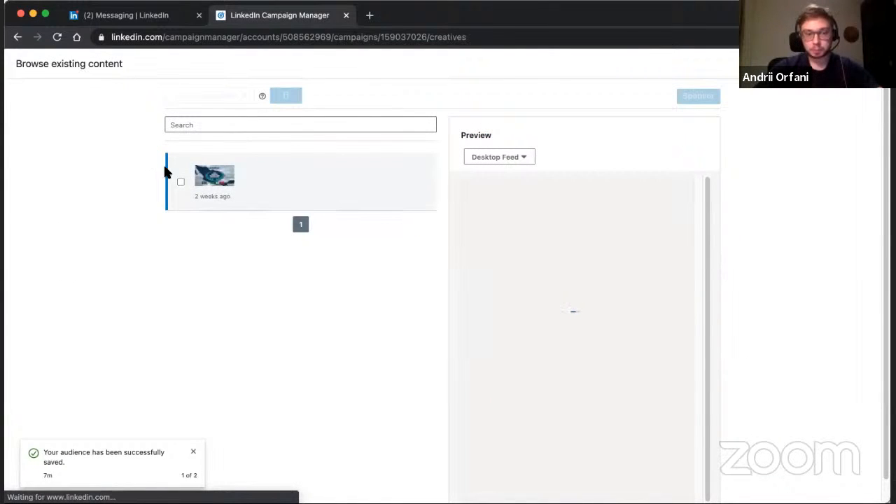
pyautogui.click(190, 452)
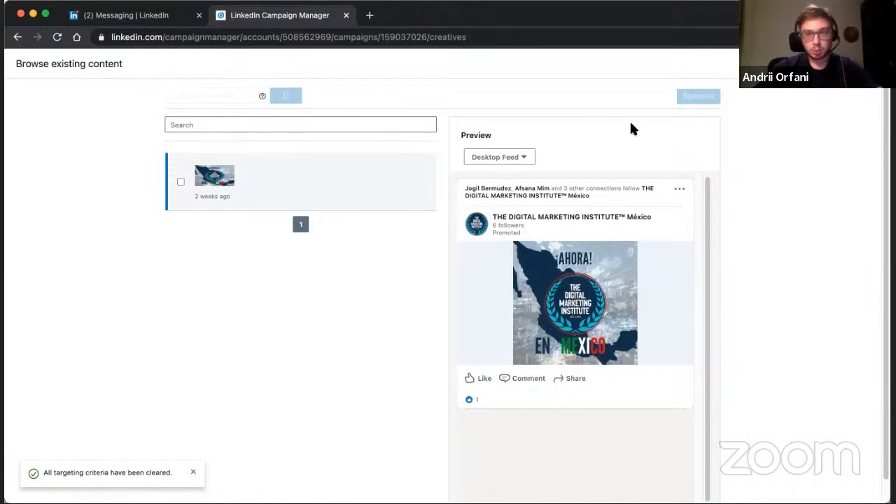
# Leave the existing content, reopen the draft Brand awareness - Dec 30, 2020 campaign from the account and return to its ad setup.
pyautogui.click(17, 37)
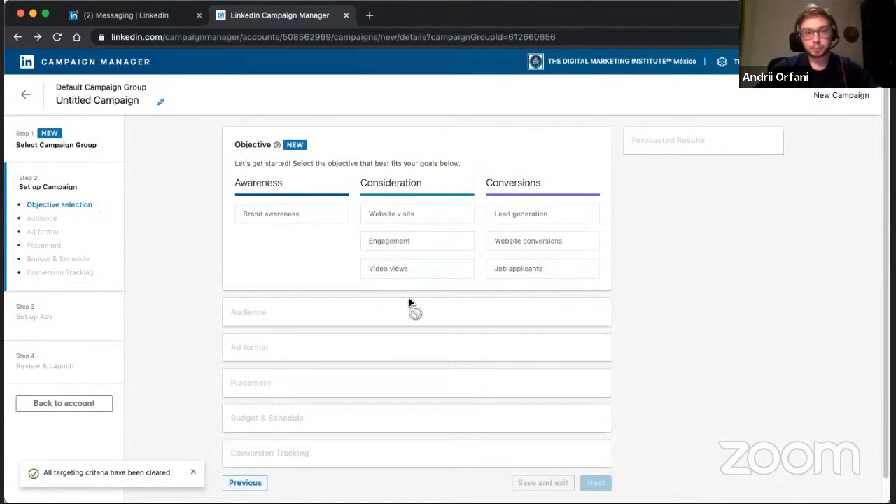
pyautogui.click(24, 98)
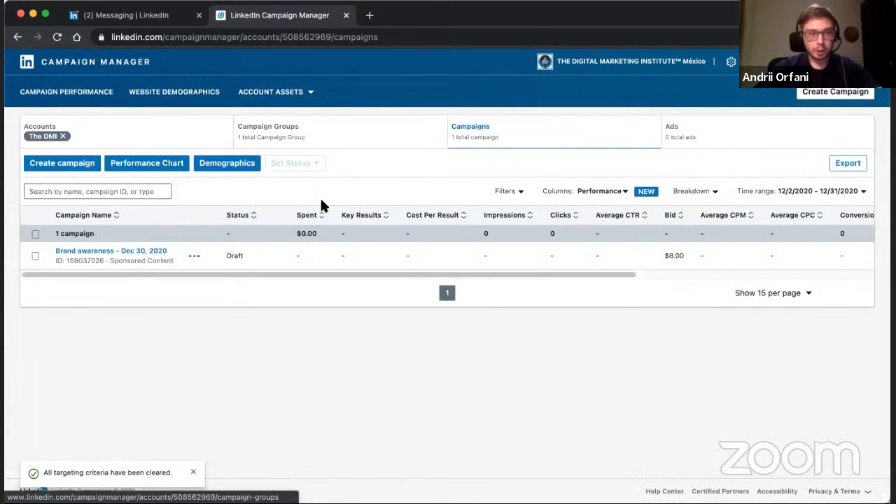
pyautogui.click(122, 252)
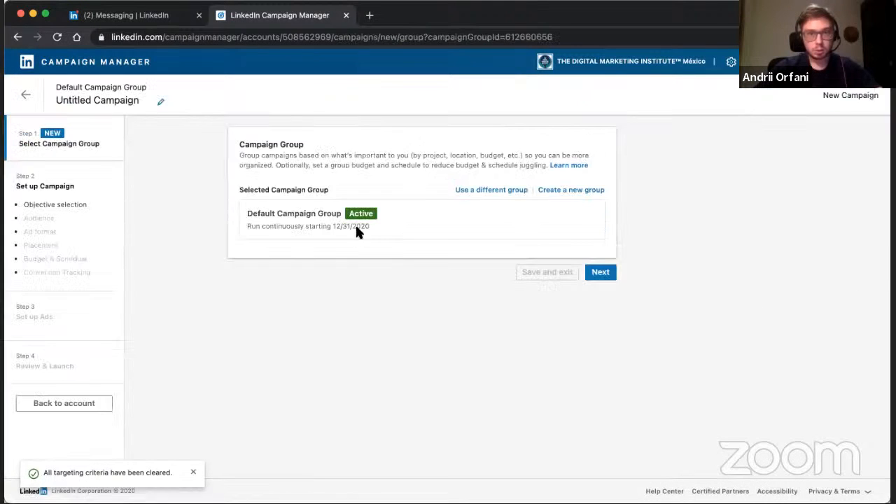
pyautogui.click(25, 95)
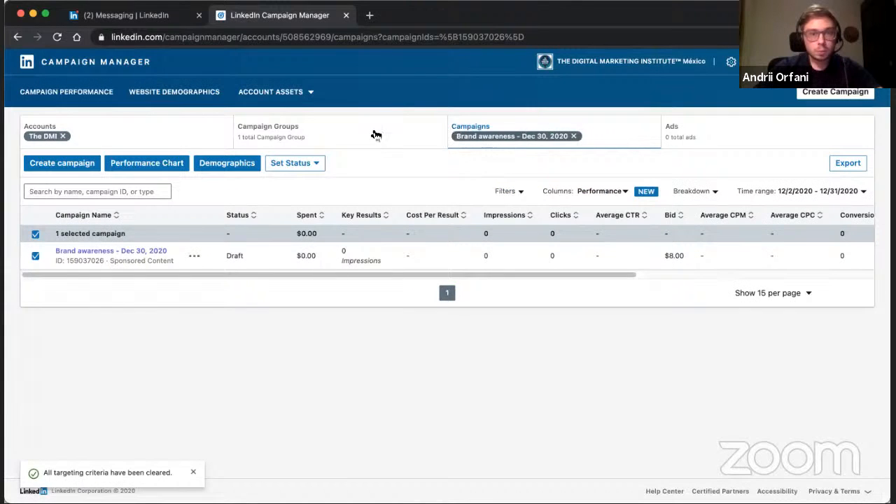
pyautogui.click(199, 256)
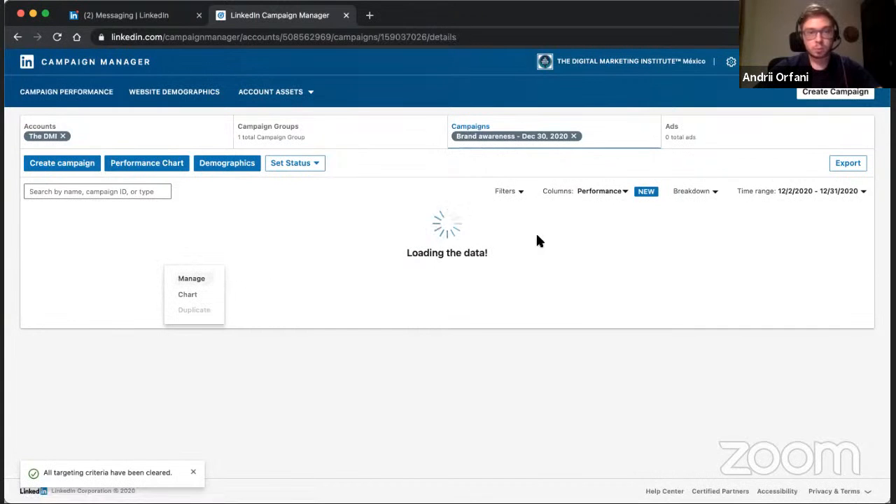
pyautogui.scroll(-15, 519, 217)
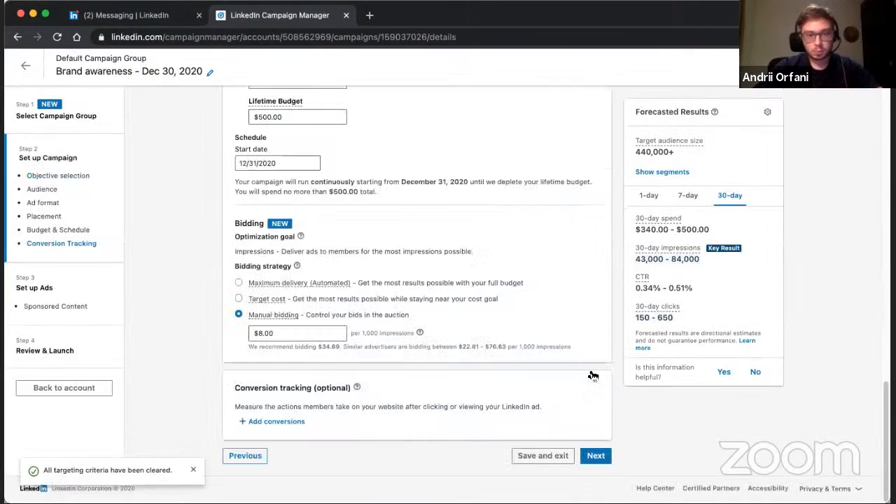
pyautogui.click(596, 456)
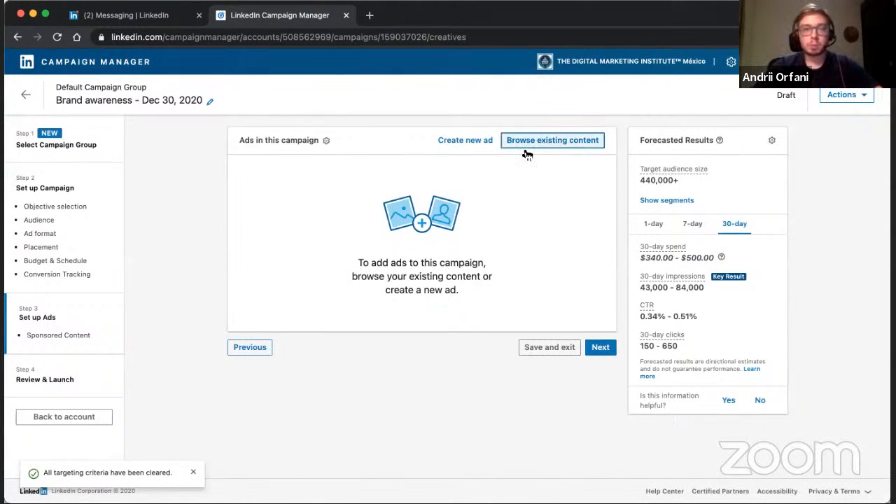
# Start a new Single Image ad for the campaign and name it "DMI ahora".
pyautogui.click(472, 144)
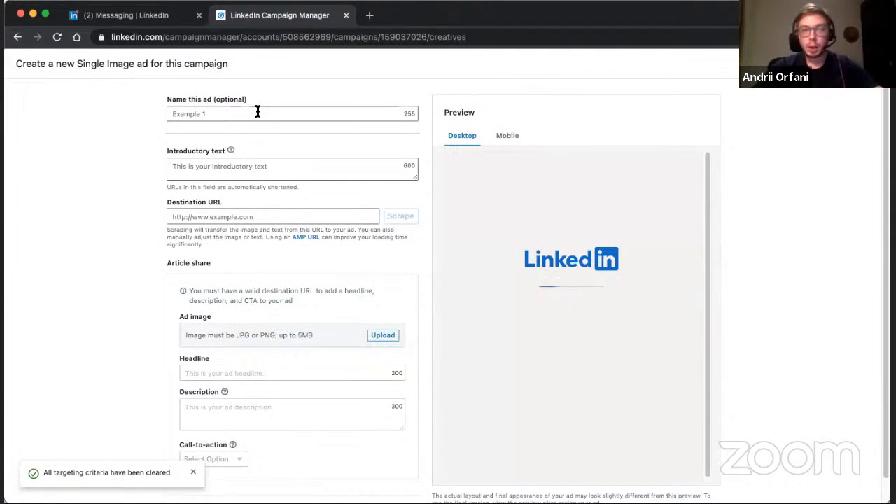
pyautogui.click(258, 114)
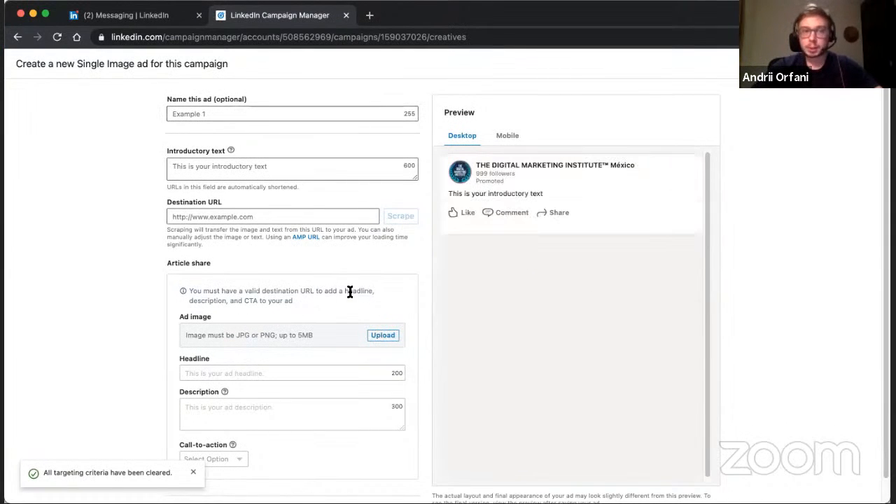
pyautogui.click(251, 116)
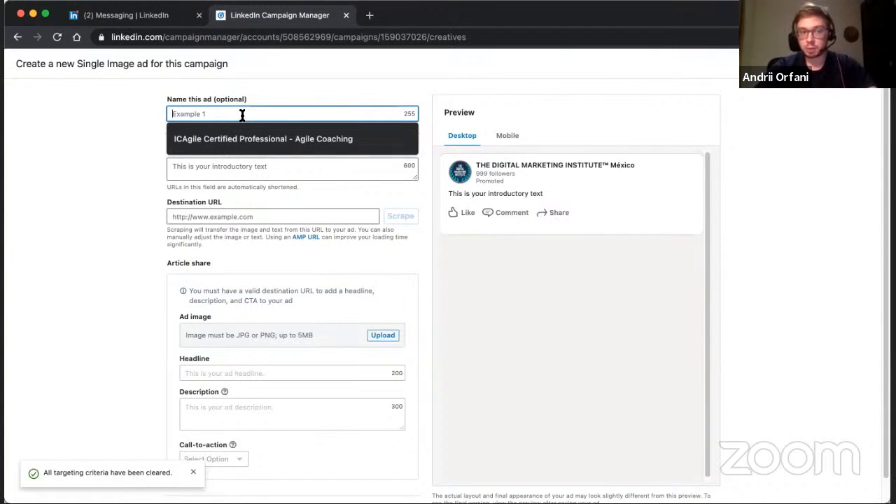
pyautogui.write('DMI')
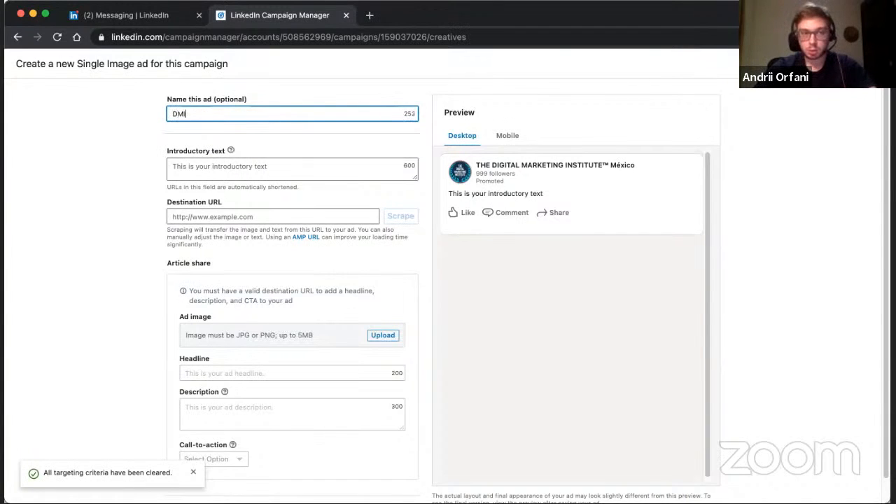
pyautogui.write(' ahora')
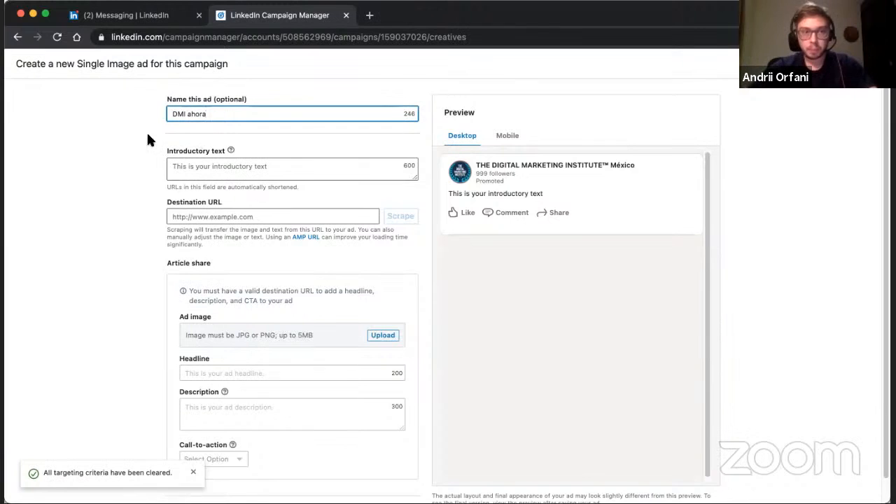
# Enter "The DMI ya esta en Mexico" as the ad's introductory text and check it in the preview.
pyautogui.click(288, 166)
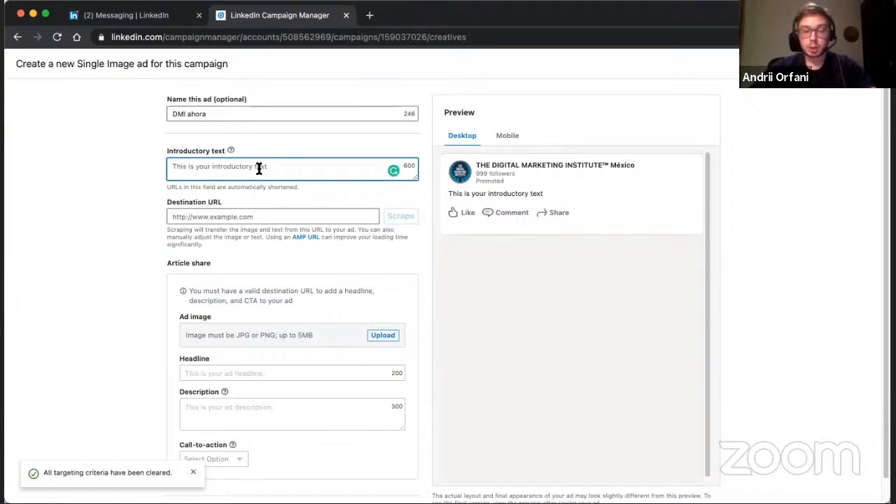
pyautogui.write('The ')
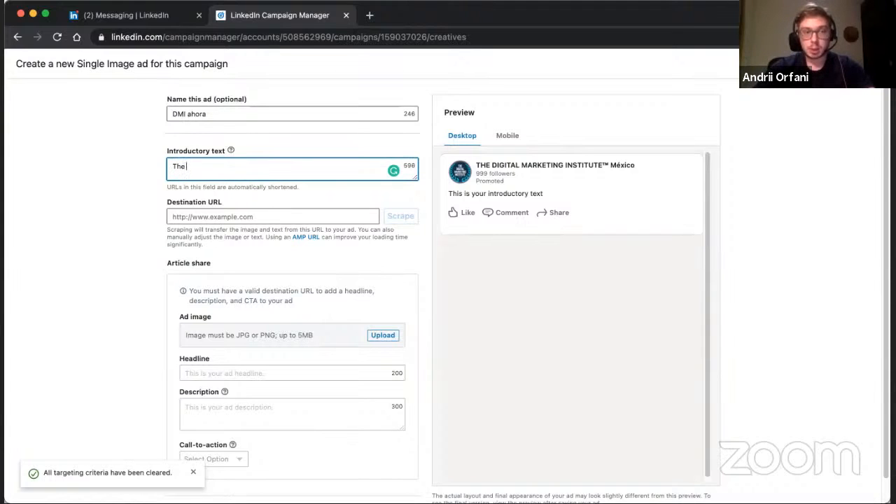
pyautogui.write('DMI')
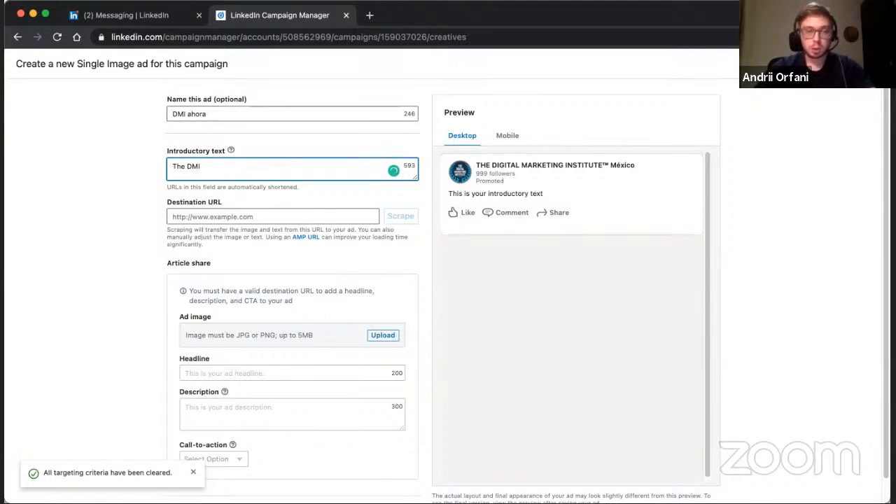
pyautogui.write(' ya esta')
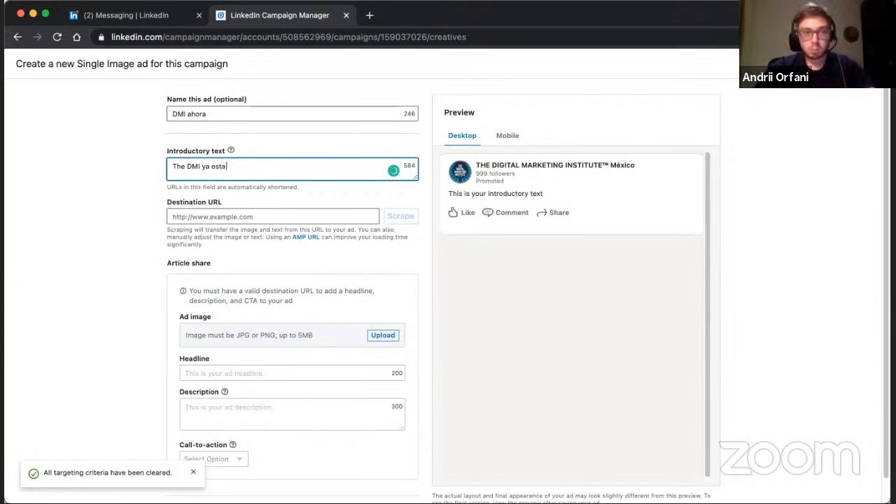
pyautogui.write(' en M')
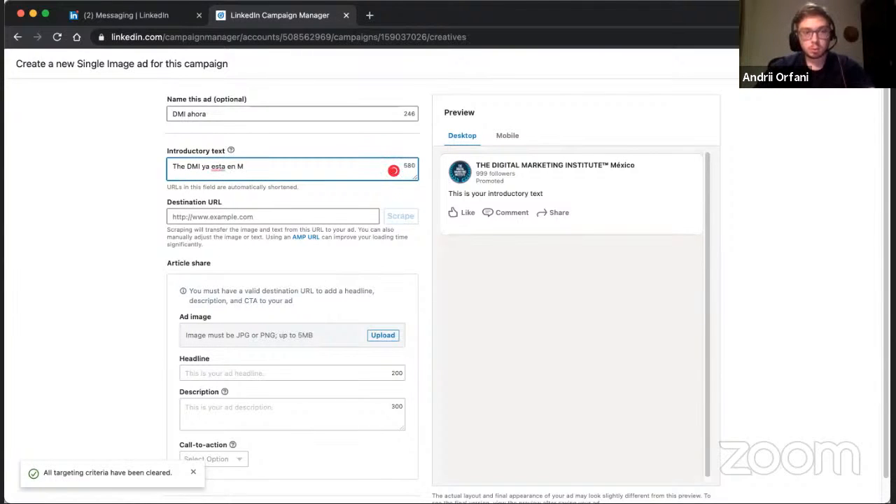
pyautogui.write('eixico')
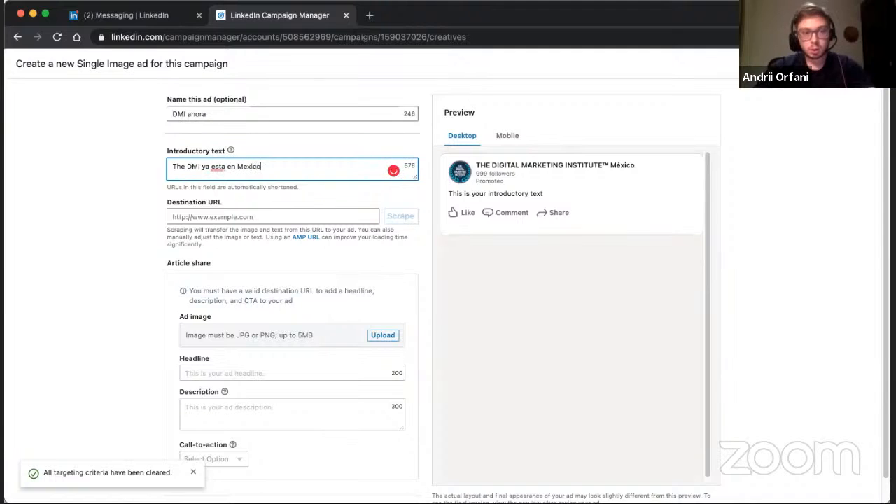
pyautogui.press('Tab')
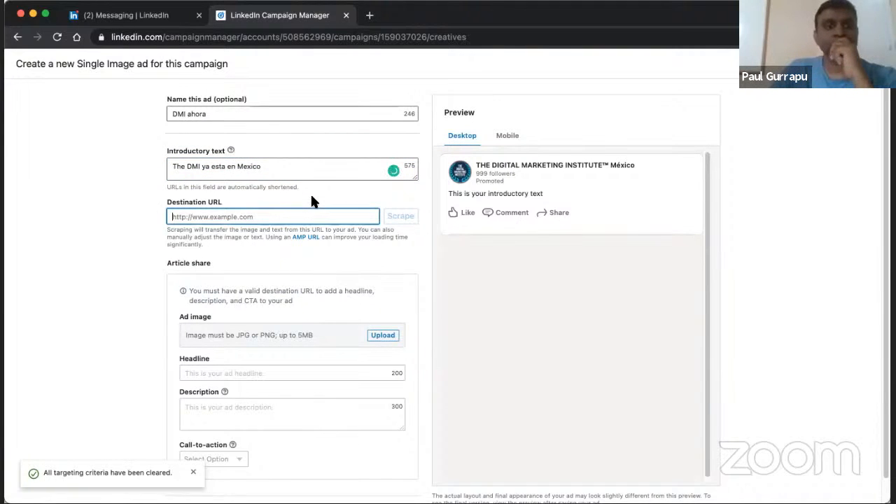
pyautogui.moveTo(448, 195); pyautogui.dragTo(528, 193)
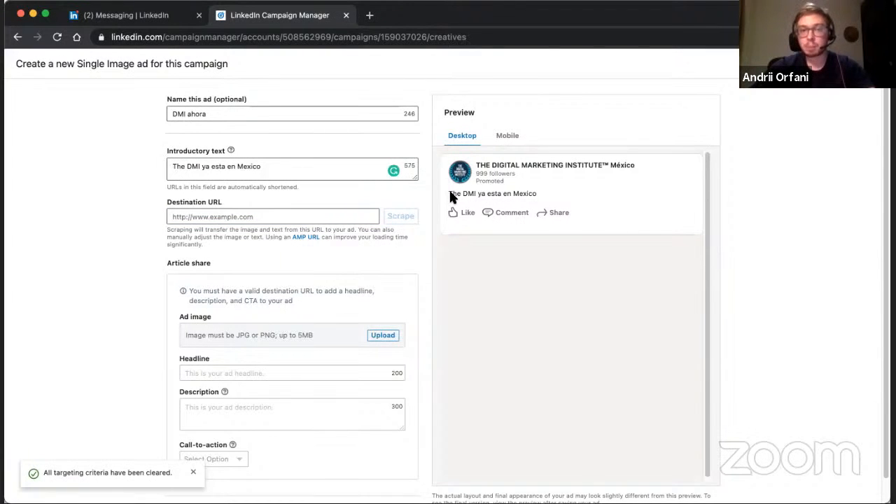
# Open the thedigitalmarketinginstitute.org homepage in a separate browser page and copy its address for the ad's destination URL.
pyautogui.click(306, 218)
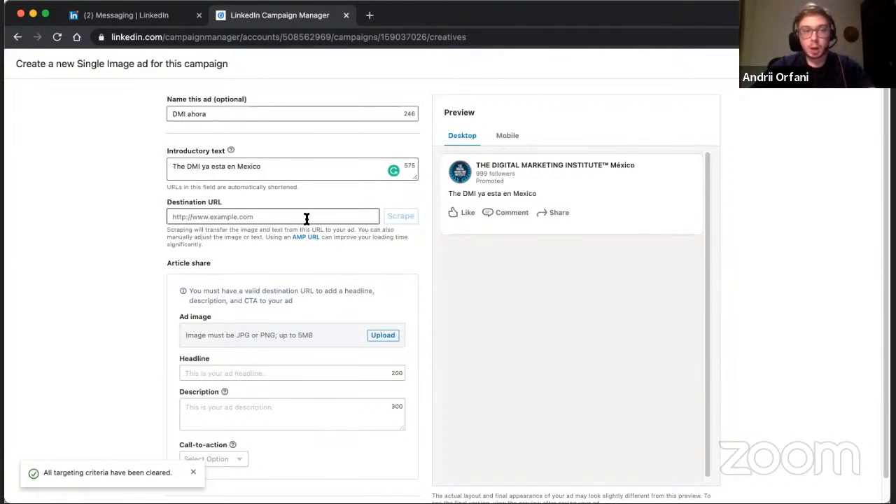
pyautogui.click(306, 218)
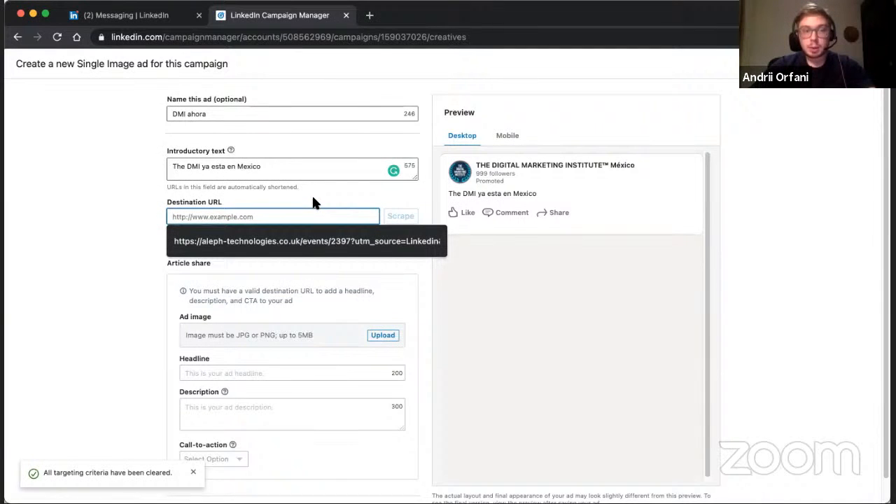
pyautogui.click(313, 197)
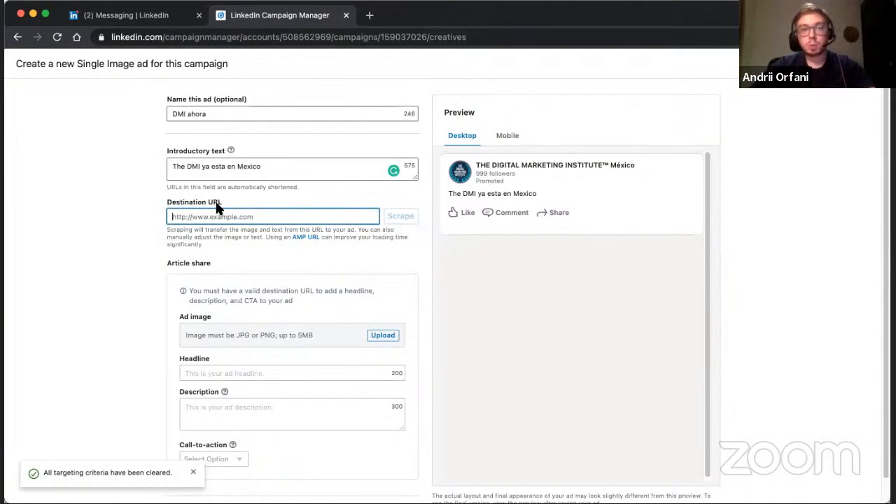
pyautogui.click(372, 16)
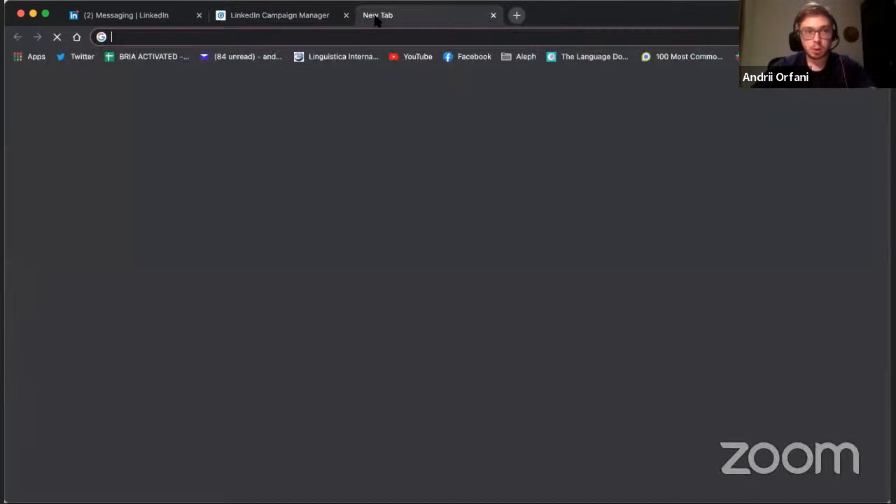
pyautogui.write('the')
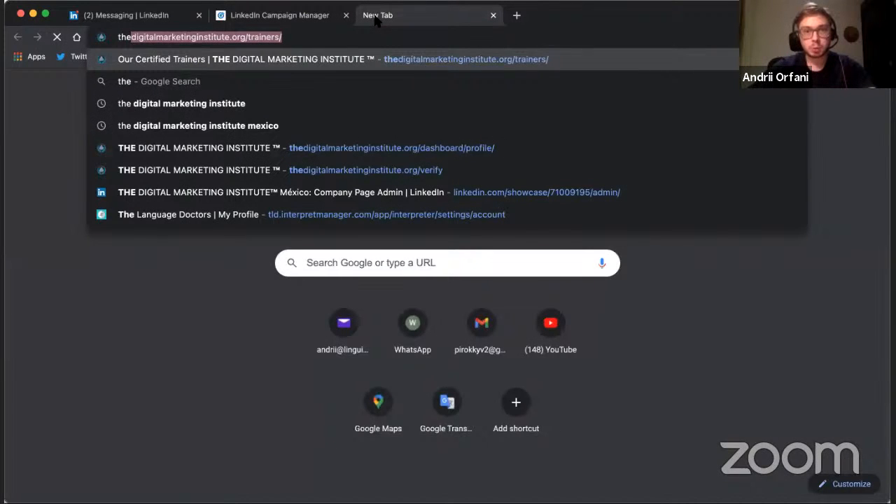
pyautogui.click(350, 173)
pyautogui.press('Return')
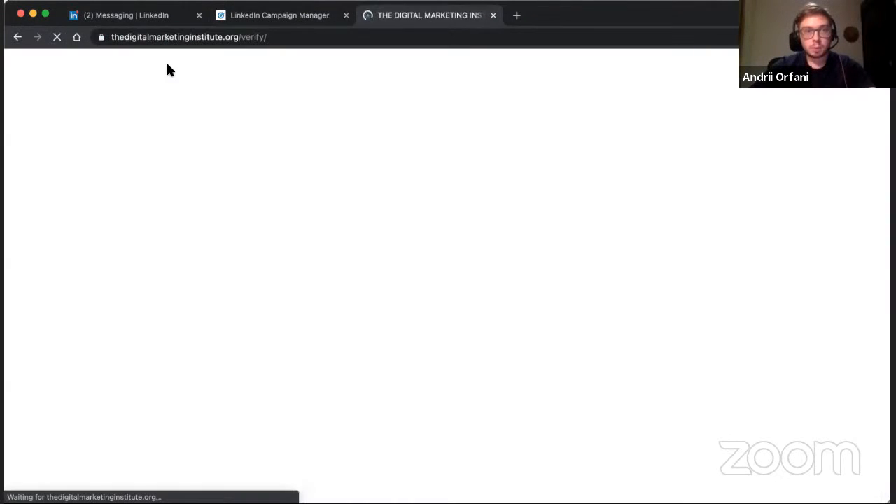
pyautogui.doubleClick(246, 37)
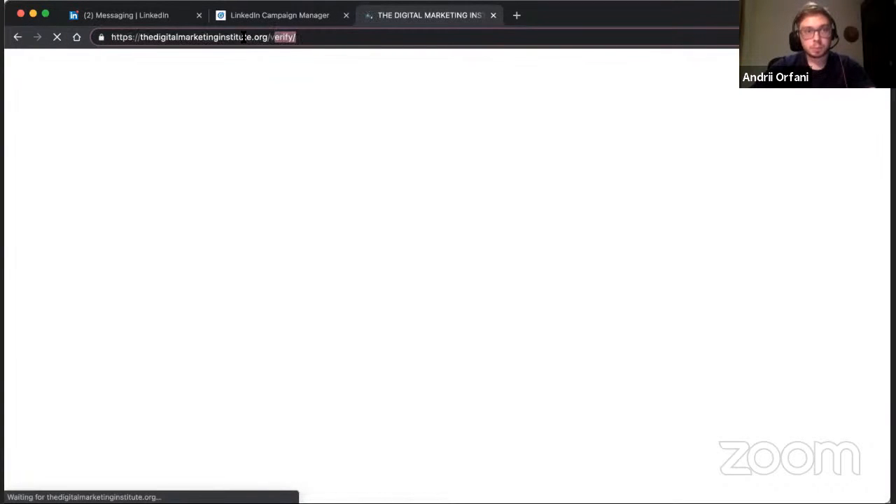
pyautogui.write('v')
pyautogui.press('BackSpace')
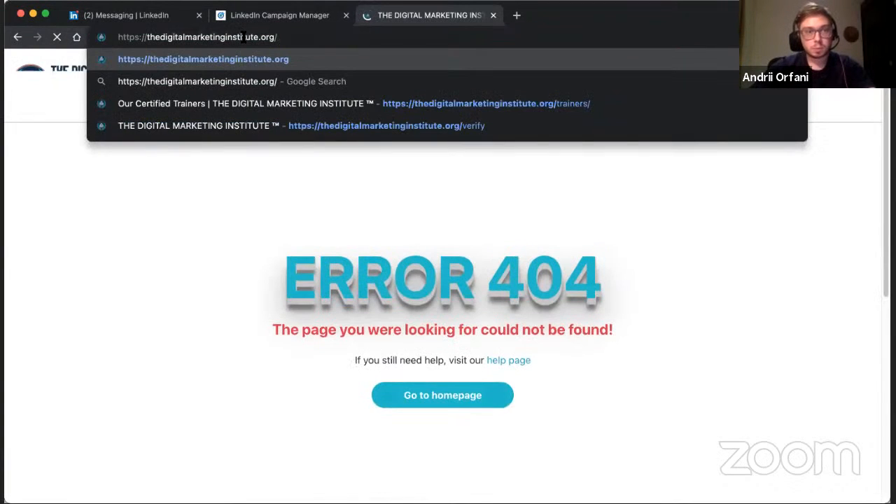
pyautogui.press('Return')
pyautogui.click(242, 37)
pyautogui.hotkey('ctrl', 'c')
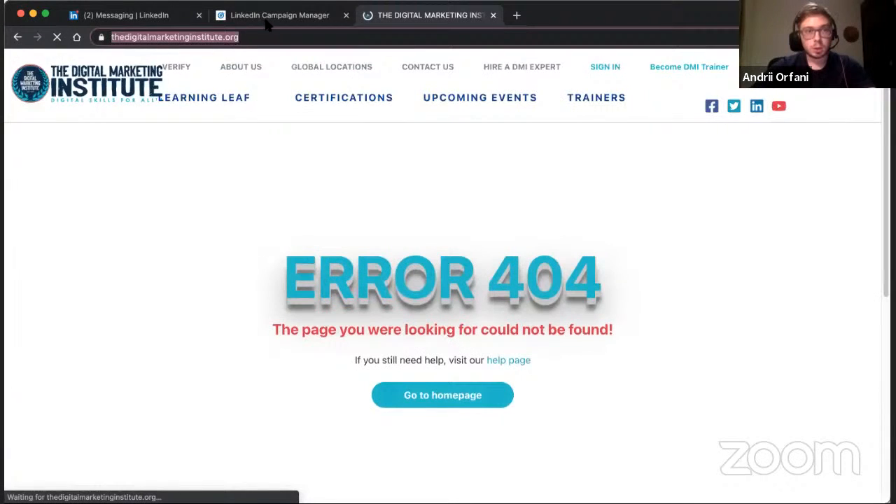
pyautogui.click(267, 15)
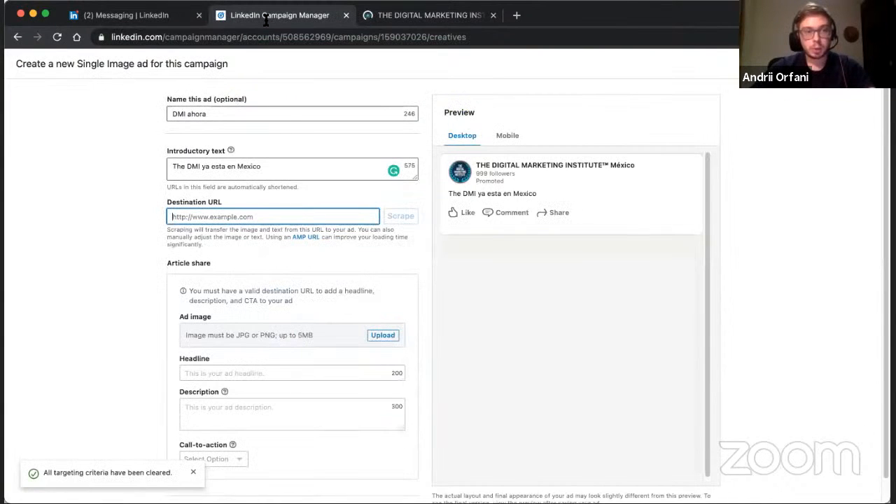
pyautogui.hotkey('ctrl', 'v')
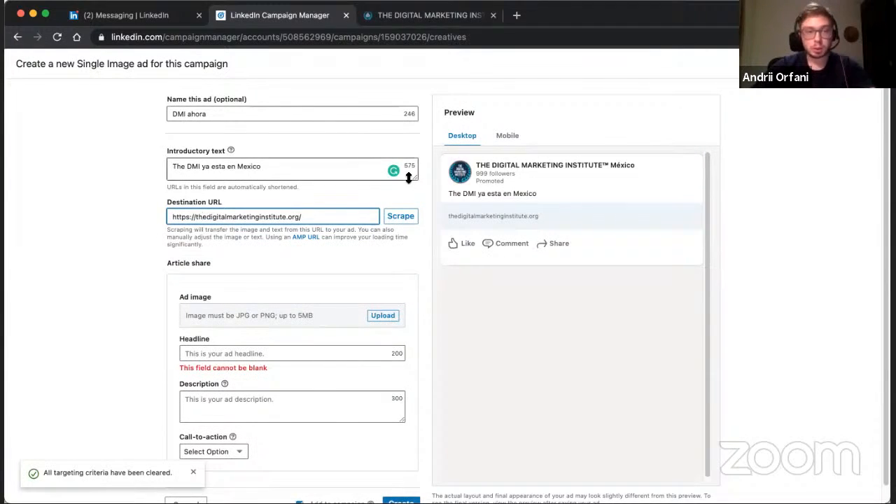
pyautogui.click(494, 16)
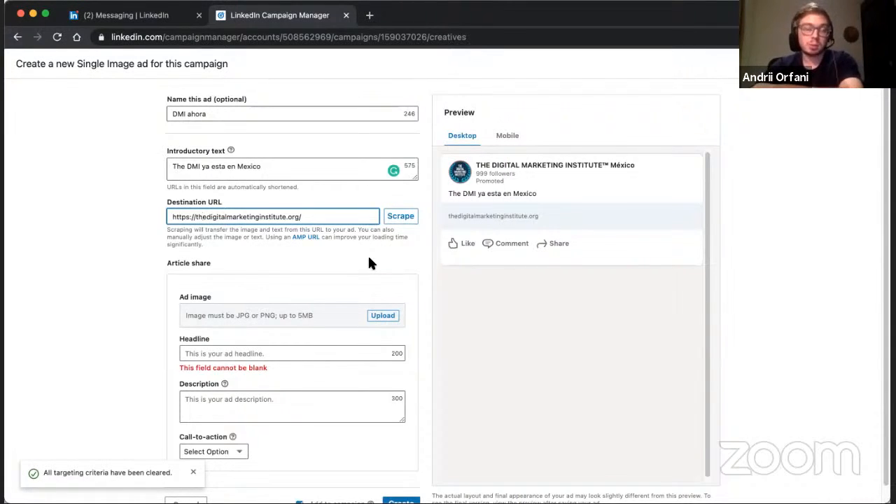
# Upload the "¡Ahora! The Digital Marketing Institute en Mexico" map picture as the ad image.
pyautogui.scroll(-1, 213, 244)
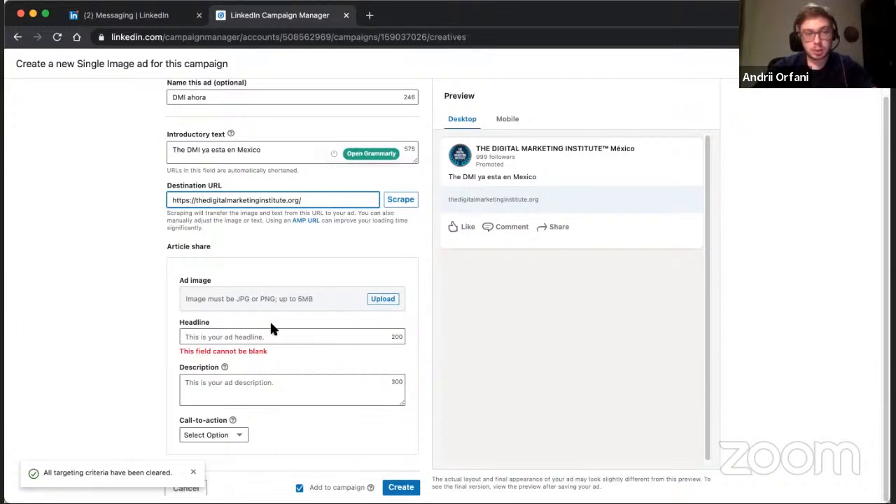
pyautogui.click(383, 300)
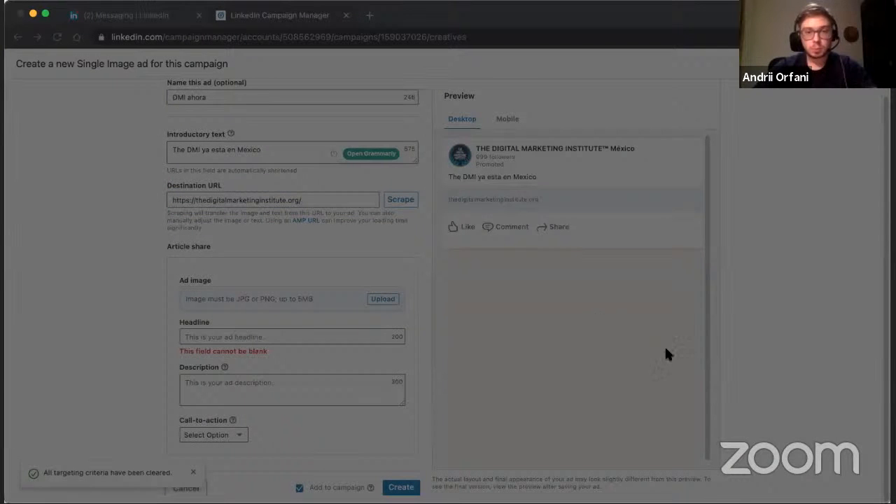
pyautogui.click(636, 359)
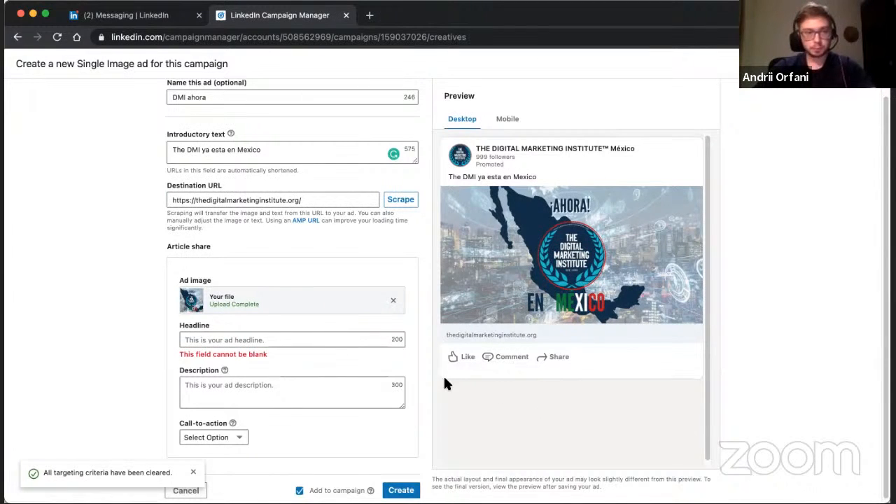
# Enter "The Digital Marketing Institute" as the ad's headline.
pyautogui.scroll(-1, 278, 287)
pyautogui.click(265, 336)
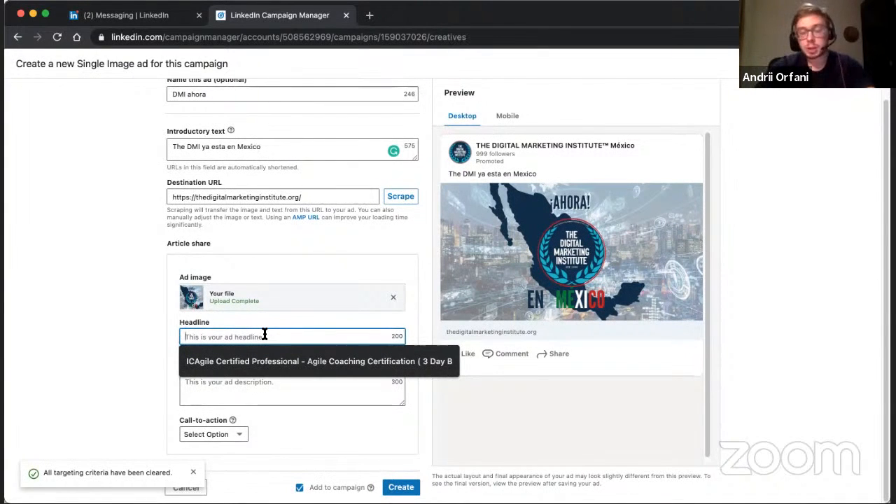
pyautogui.press('Escape')
pyautogui.write('T')
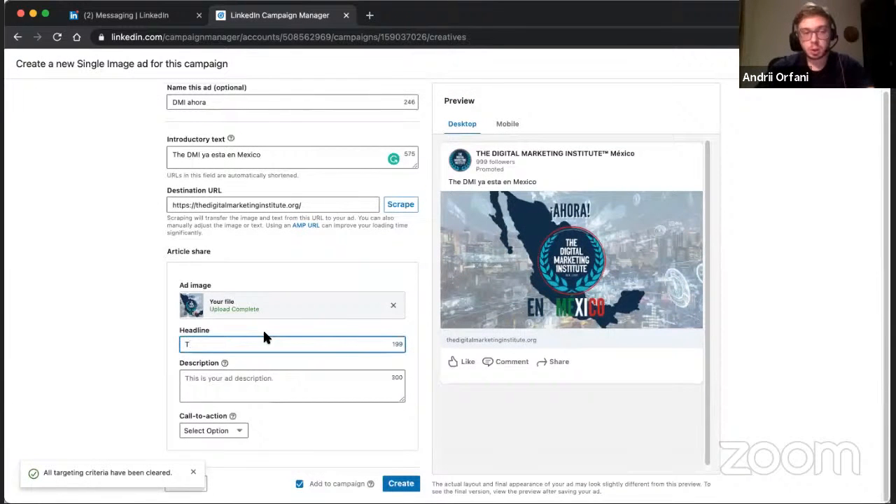
pyautogui.write('he Digit')
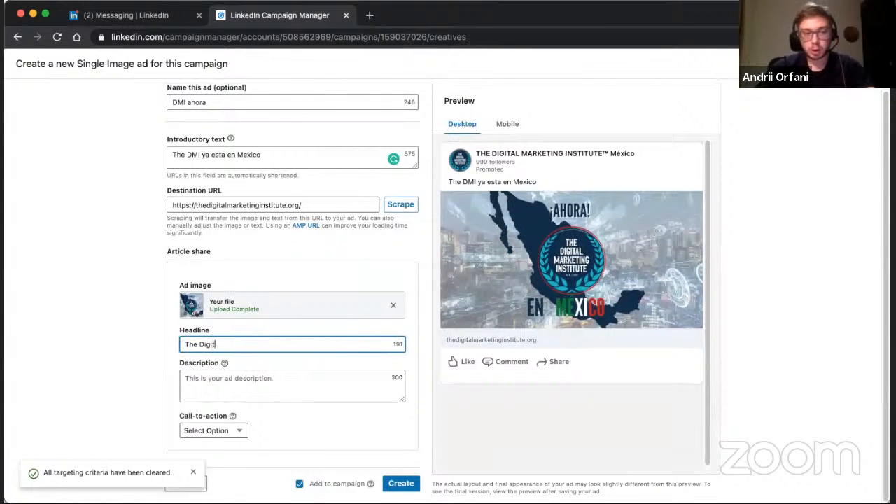
pyautogui.write('al Mark')
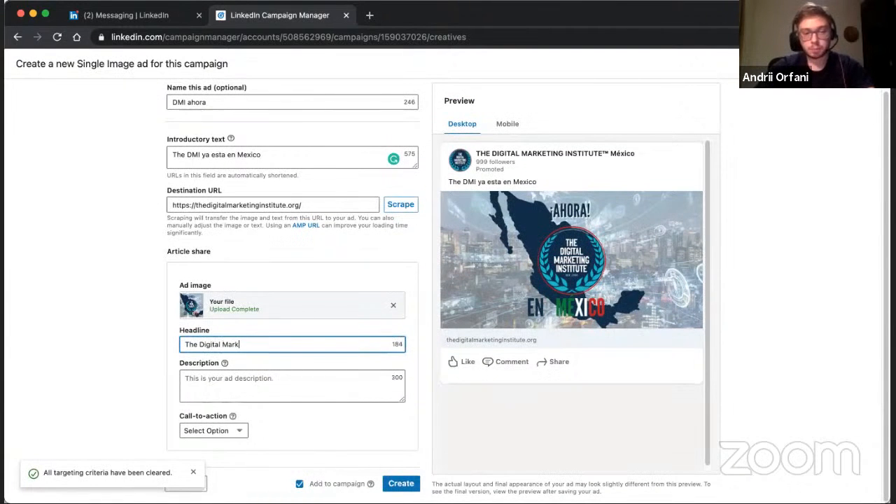
pyautogui.write('eting In')
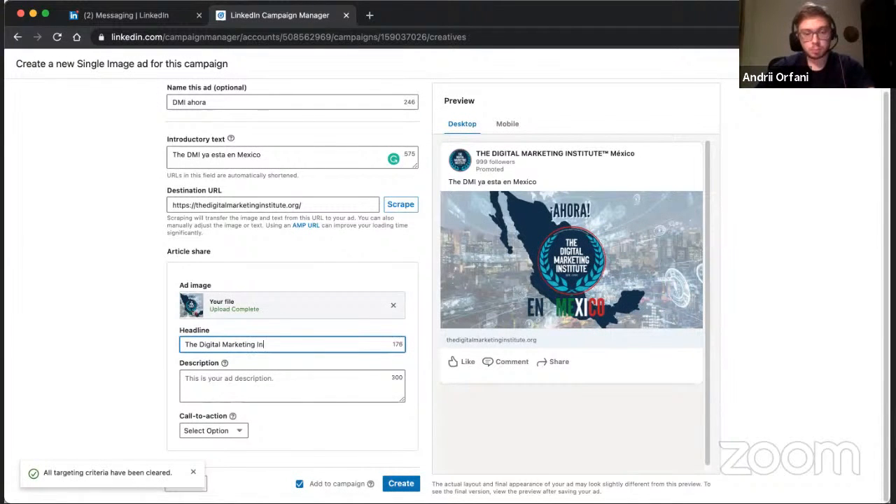
pyautogui.write('stitute')
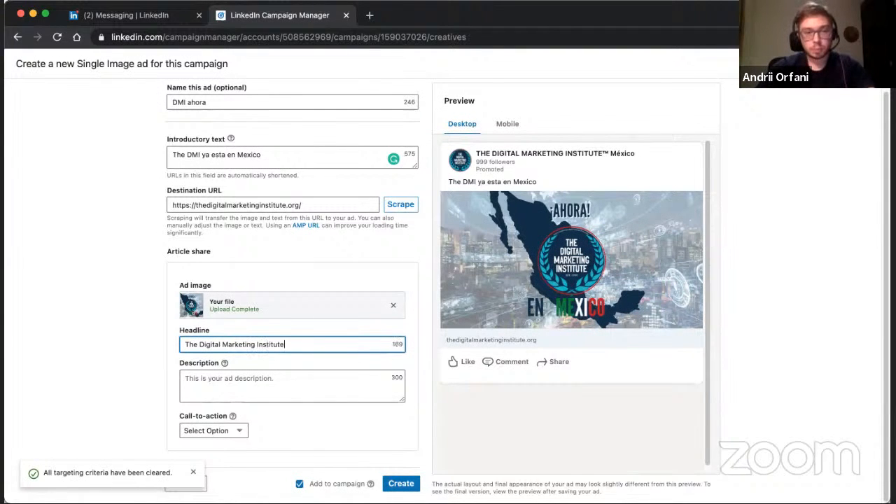
pyautogui.click(540, 439)
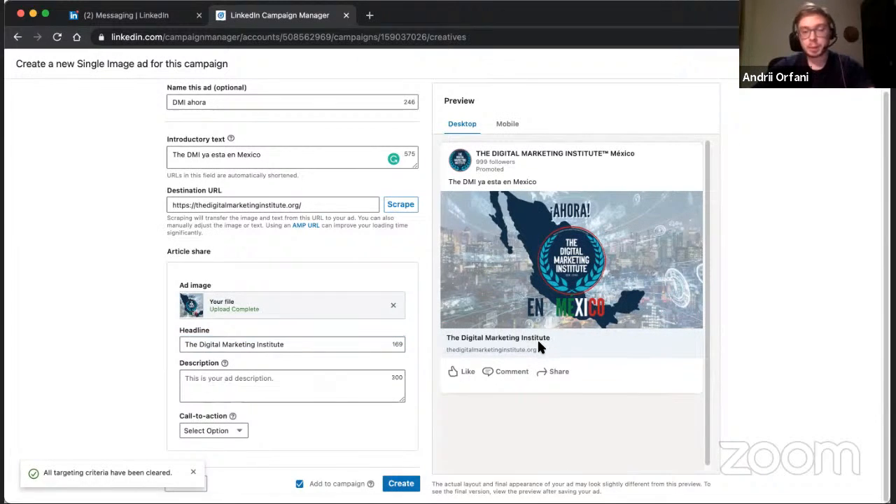
# Enter "Ya esta en Mexico" as the ad's description.
pyautogui.click(404, 372)
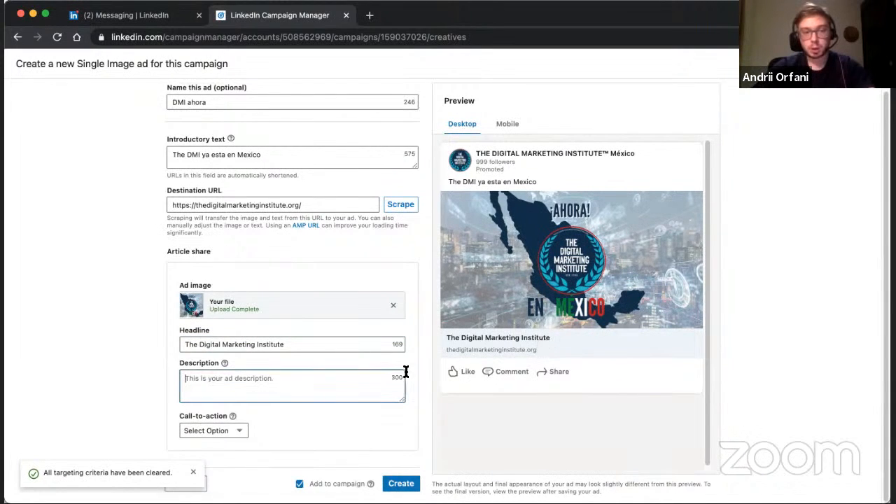
pyautogui.write('Ya')
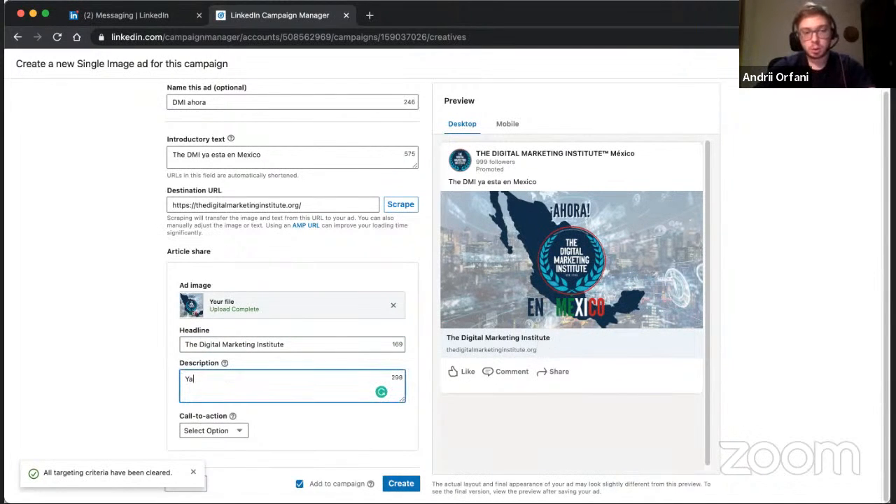
pyautogui.write(' esta en Mexico')
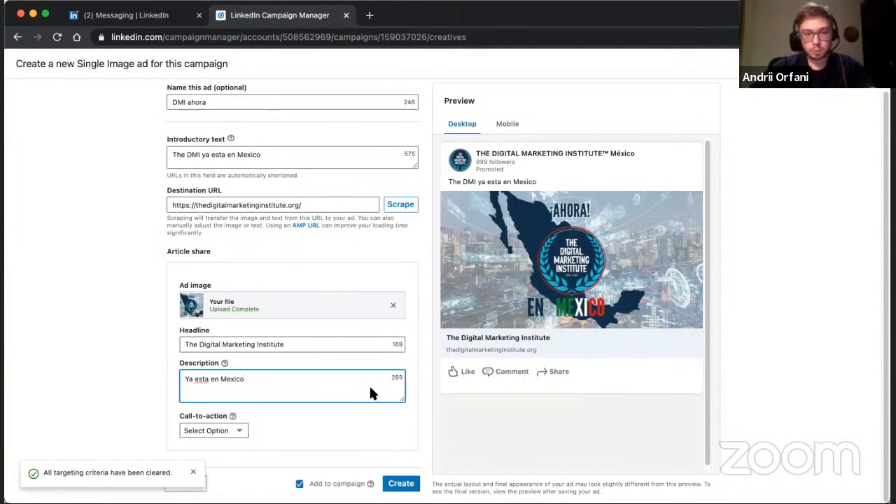
pyautogui.click(457, 420)
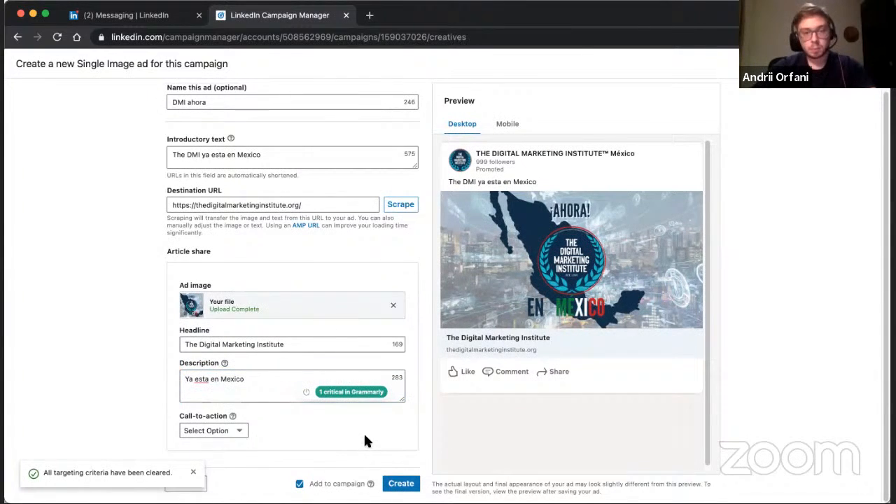
# Set the ad's call-to-action to Learn More, dismiss the notification, and check the ad in the mobile and desktop previews.
pyautogui.click(238, 430)
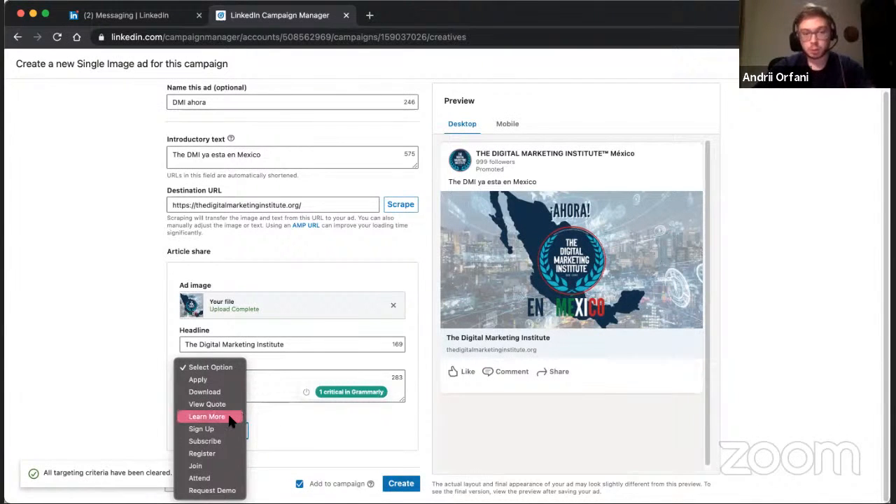
pyautogui.click(206, 417)
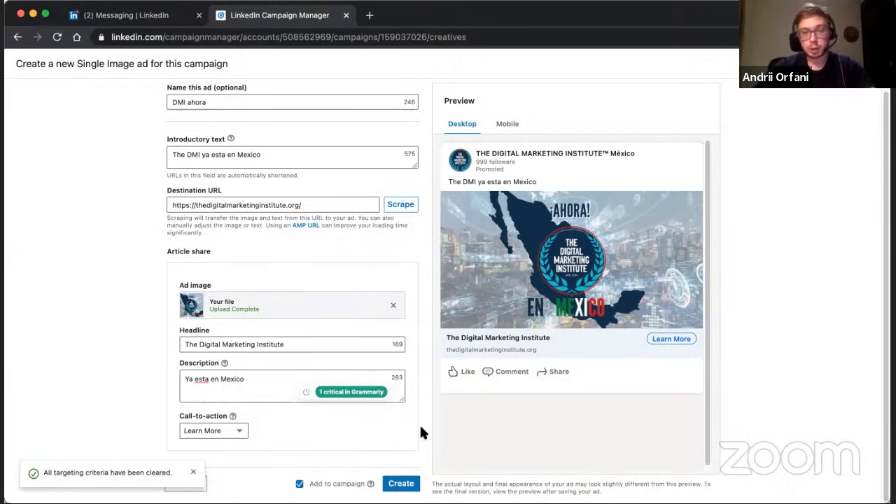
pyautogui.click(194, 473)
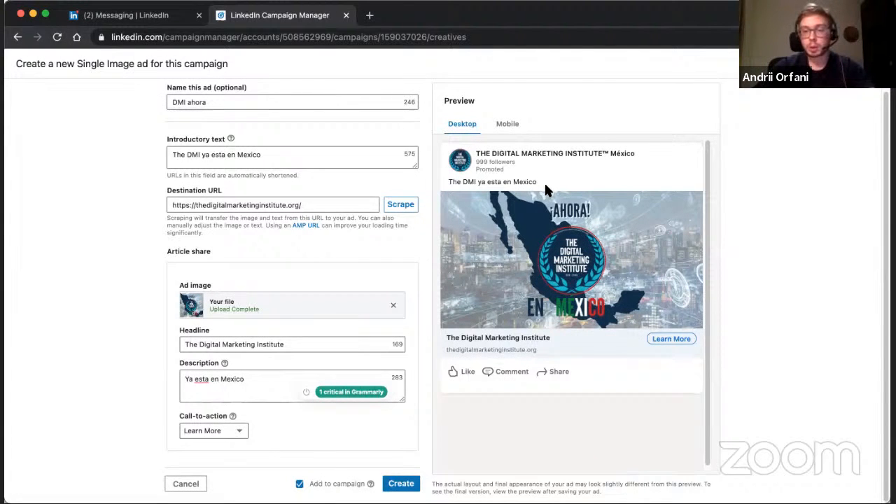
pyautogui.click(505, 128)
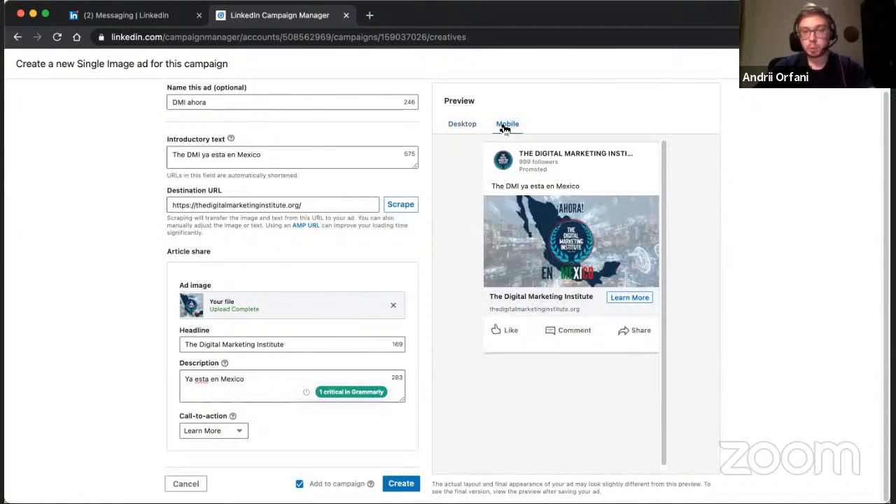
pyautogui.click(471, 126)
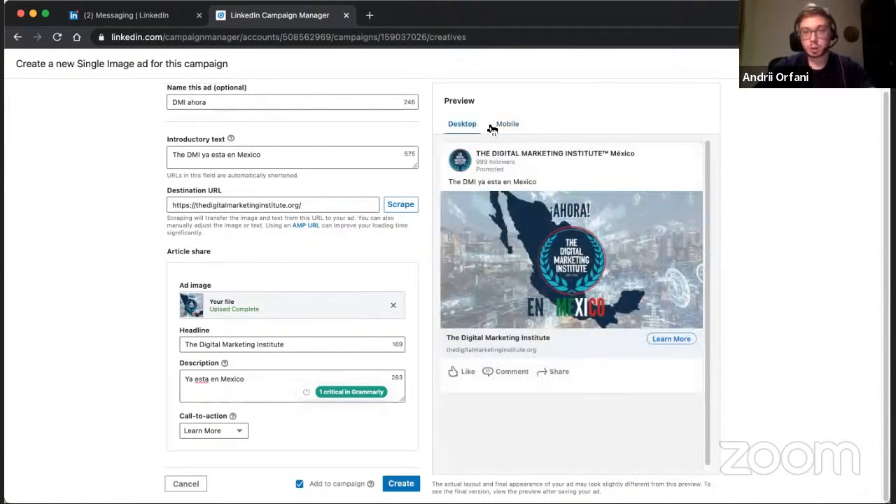
# Create the Single Image ad in the campaign, and save and exit the campaign setup.
pyautogui.click(402, 484)
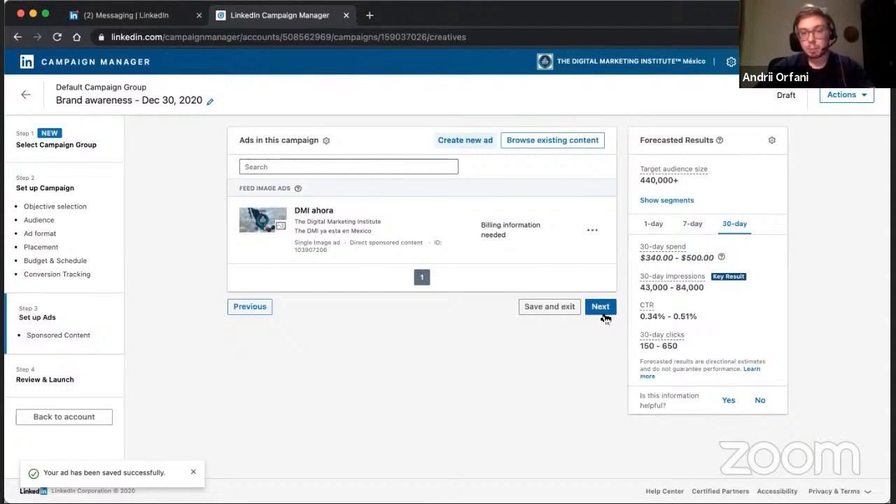
pyautogui.click(544, 307)
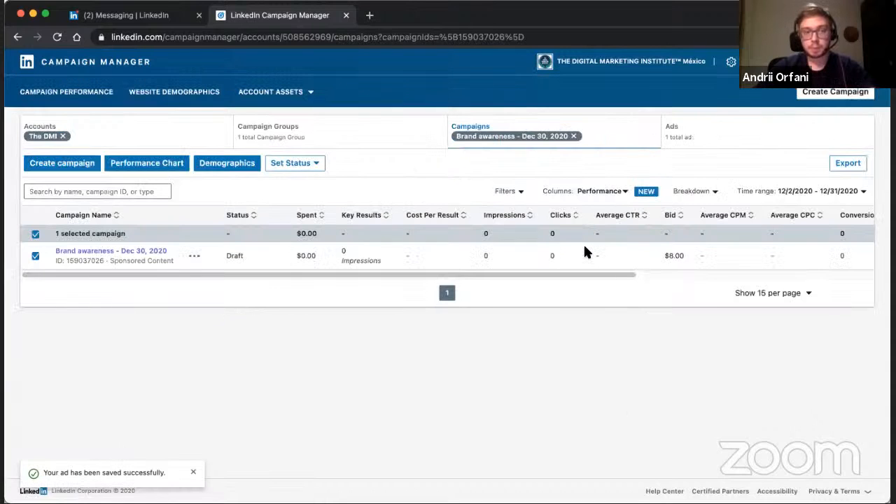
# Open the campaign's ad list and view the "The DMI ya esta en Mexico" ad as a sponsored LinkedIn post.
pyautogui.click(722, 137)
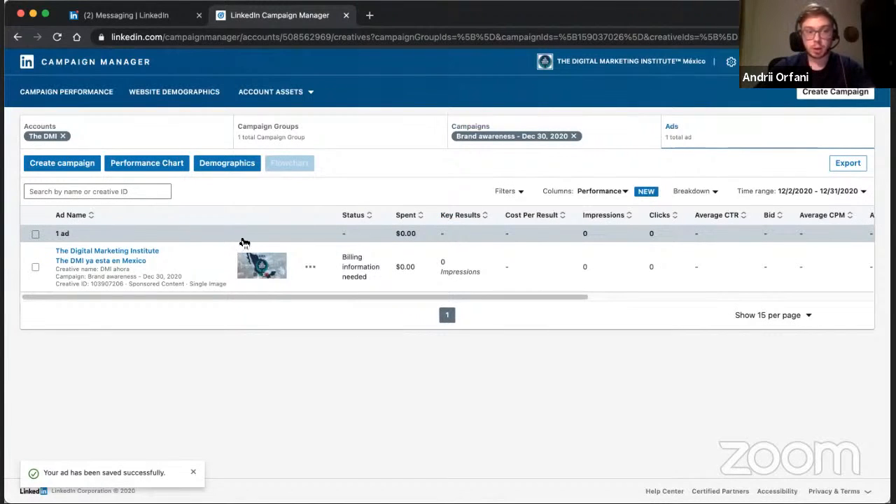
pyautogui.click(108, 257)
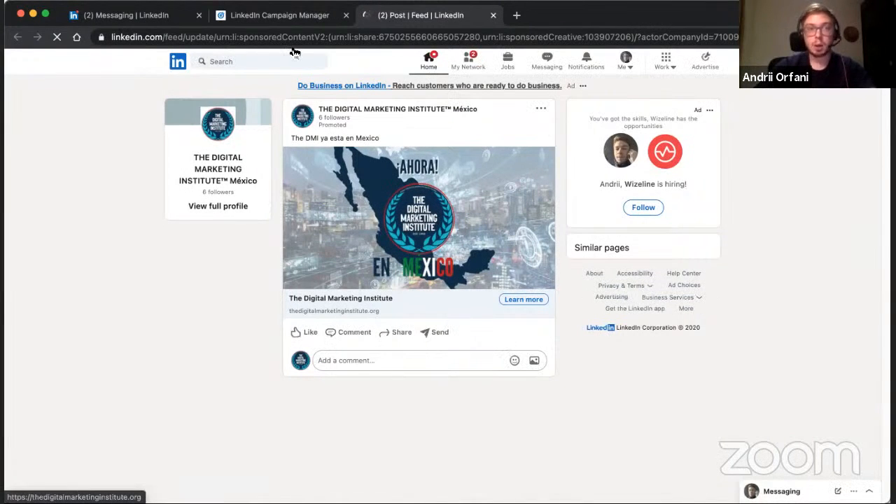
pyautogui.click(277, 15)
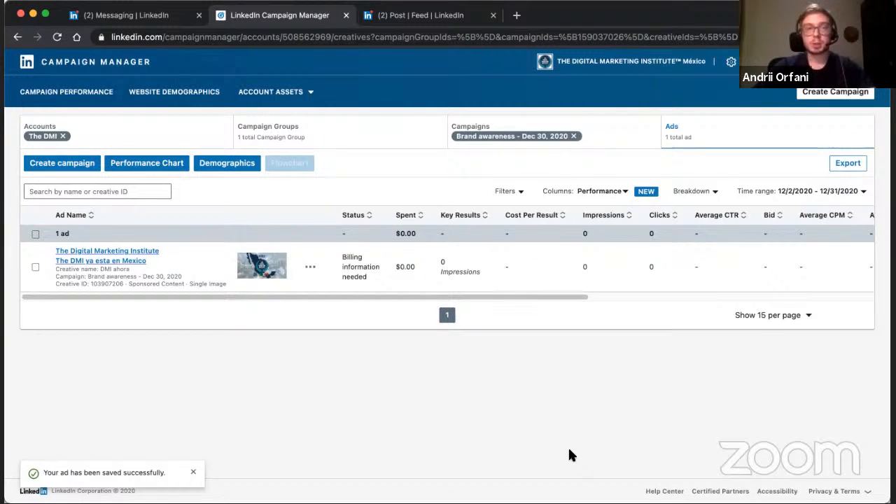
pyautogui.click(420, 21)
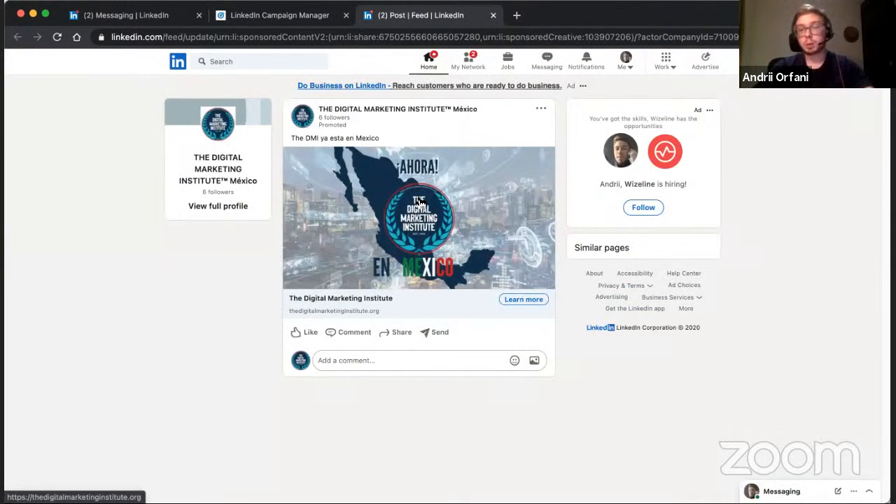